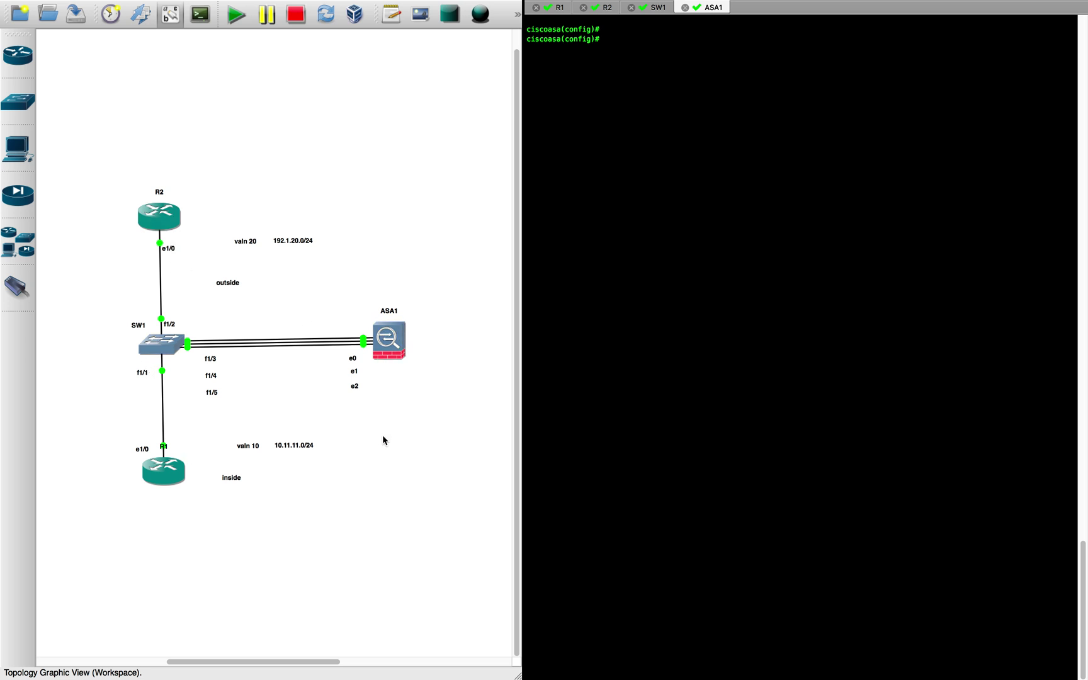
- Check the ASA redundancy diagram in Preview against the GNS3 topology
{"action": "key", "text": "ctrl+Right"}
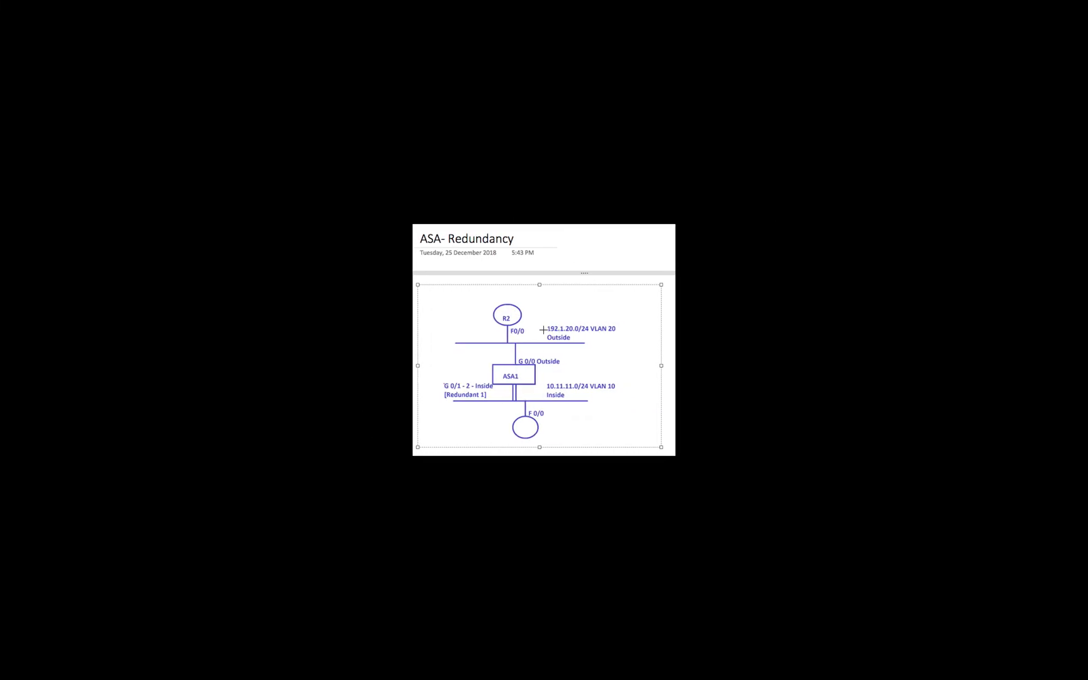
{"action": "key", "text": "ctrl+Left"}
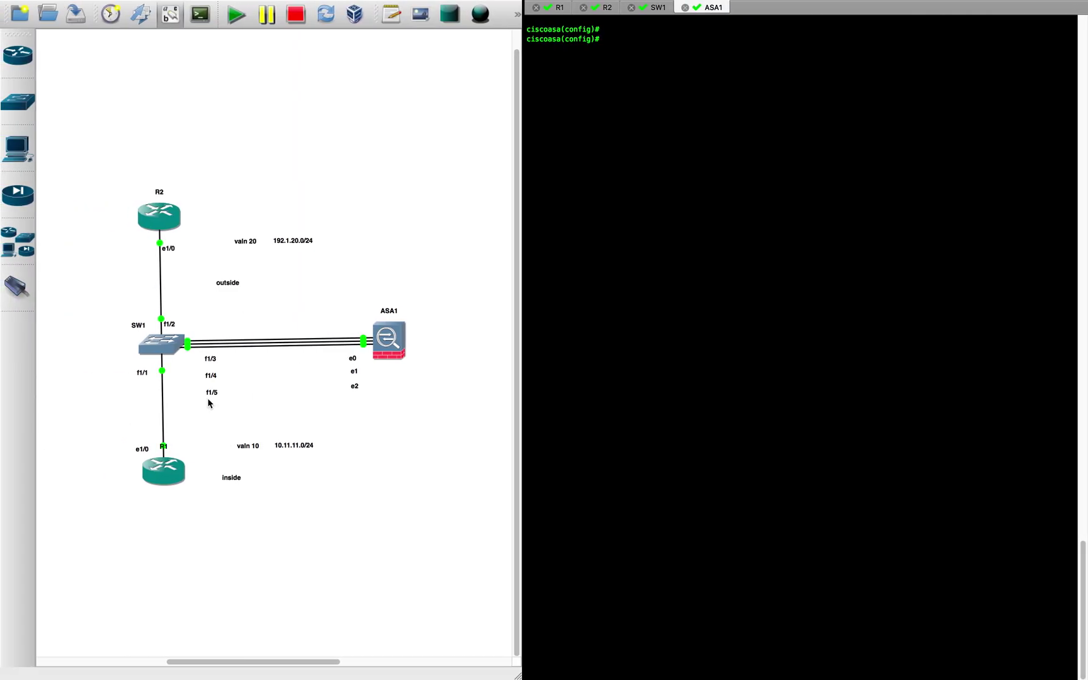
{"action": "key", "text": "ctrl+Right"}
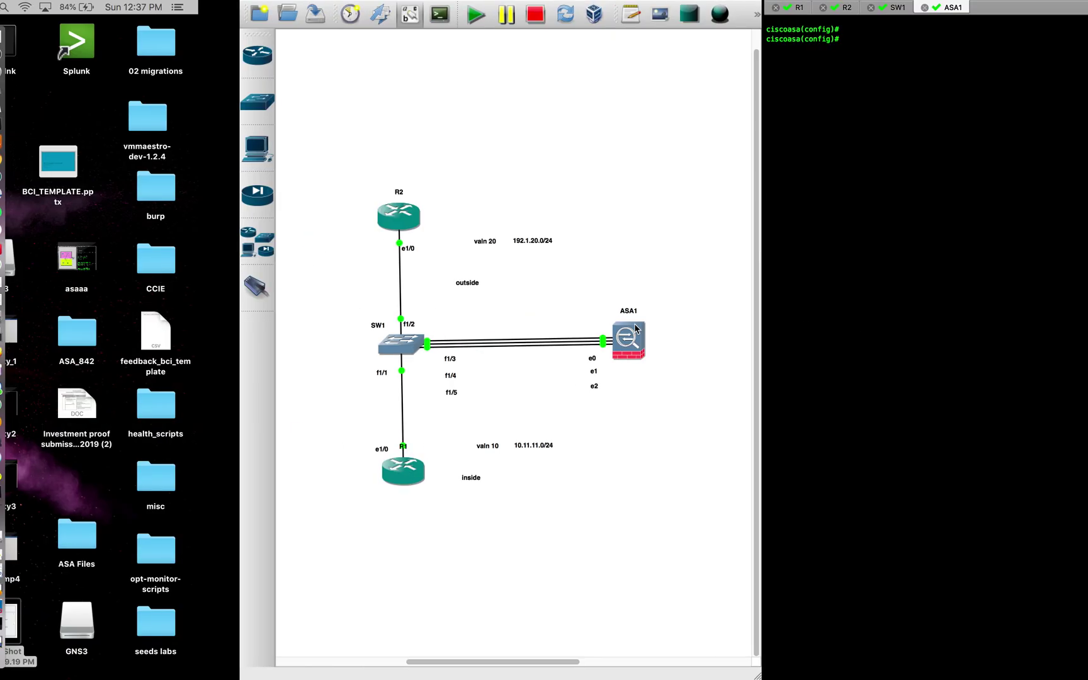
- Move Atom's full-screen space directly before the GNS3 & SecureCRT space and switch to Atom
{"action": "key", "text": "ctrl+Right"}
{"action": "key", "text": "ctrl+Right"}
{"action": "key", "text": "ctrl+Up"}
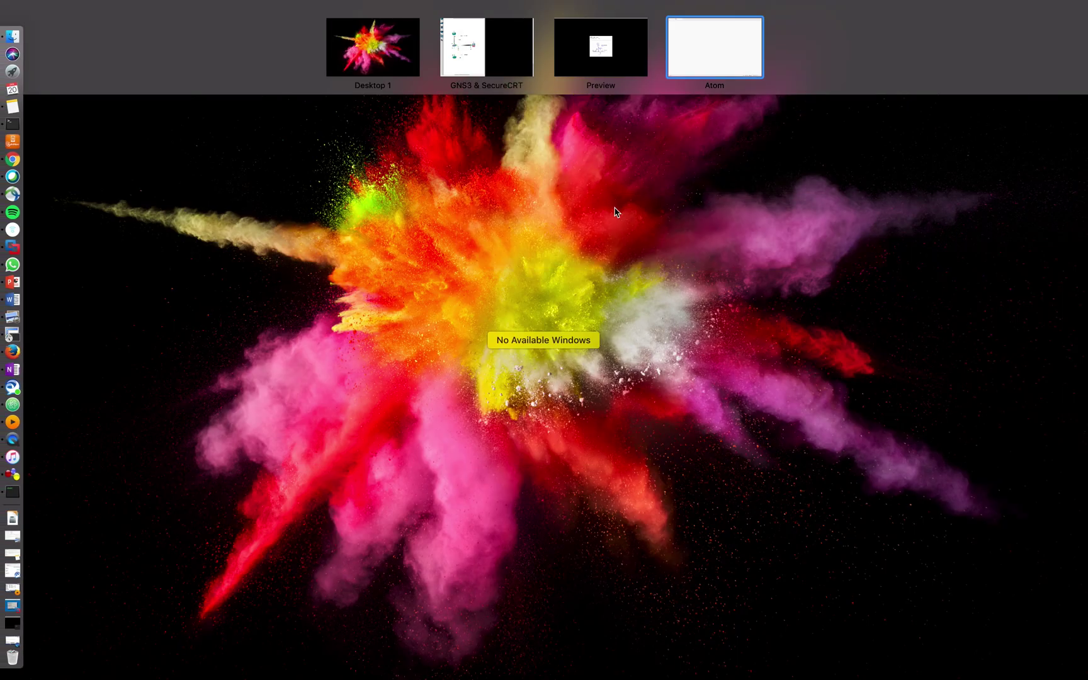
{"action": "left_click_drag", "start_coordinate": [702, 49], "coordinate": [478, 57]}
{"action": "left_click", "coordinate": [479, 58]}
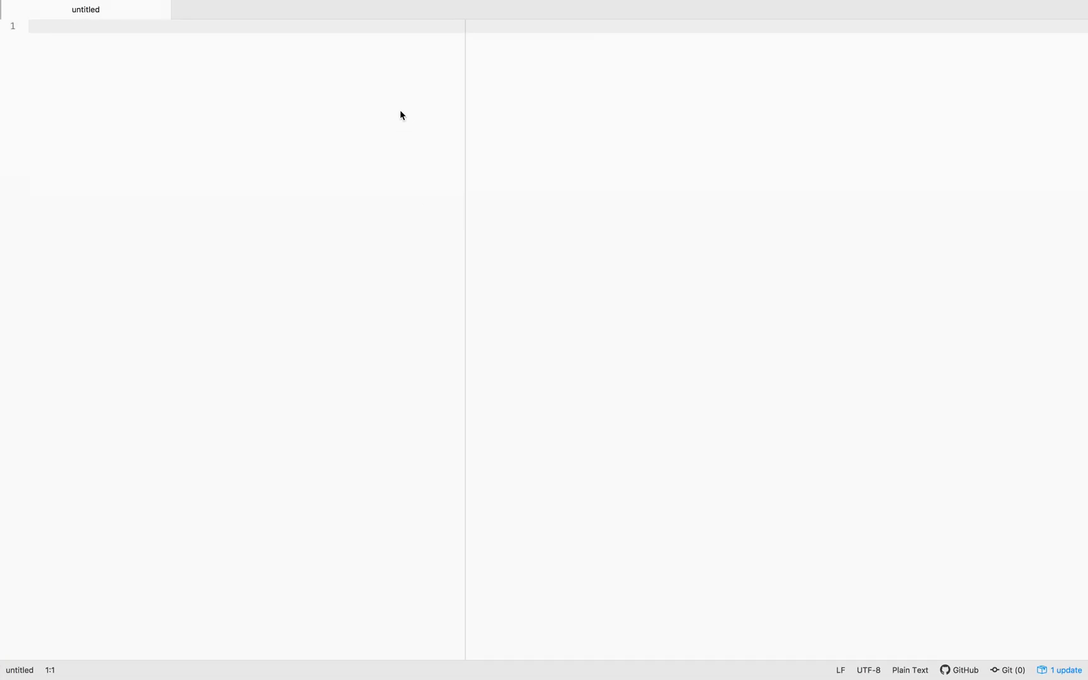
- Start an SW section in the empty file with interface range fastEthernet 1/0 - 10, duplex full and speed 100
{"action": "type", "text": "SW"}
{"action": "key", "text": "Return"}
{"action": "key", "text": "Return"}
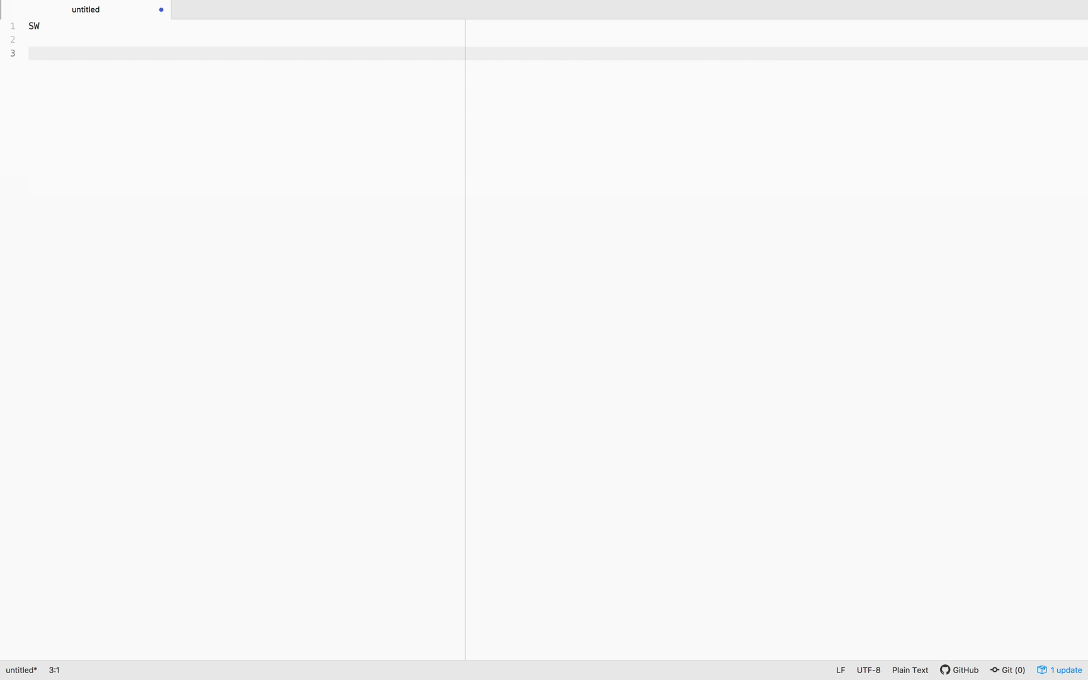
{"action": "left_click", "coordinate": [182, 55]}
{"action": "type", "text": "interface range fastEthernet 1/0 - 10 duplex full speed 100"}
{"action": "key", "text": "Return"}
{"action": "key", "text": "Return"}
{"action": "left_click_drag", "start_coordinate": [117, 53], "coordinate": [261, 52]}
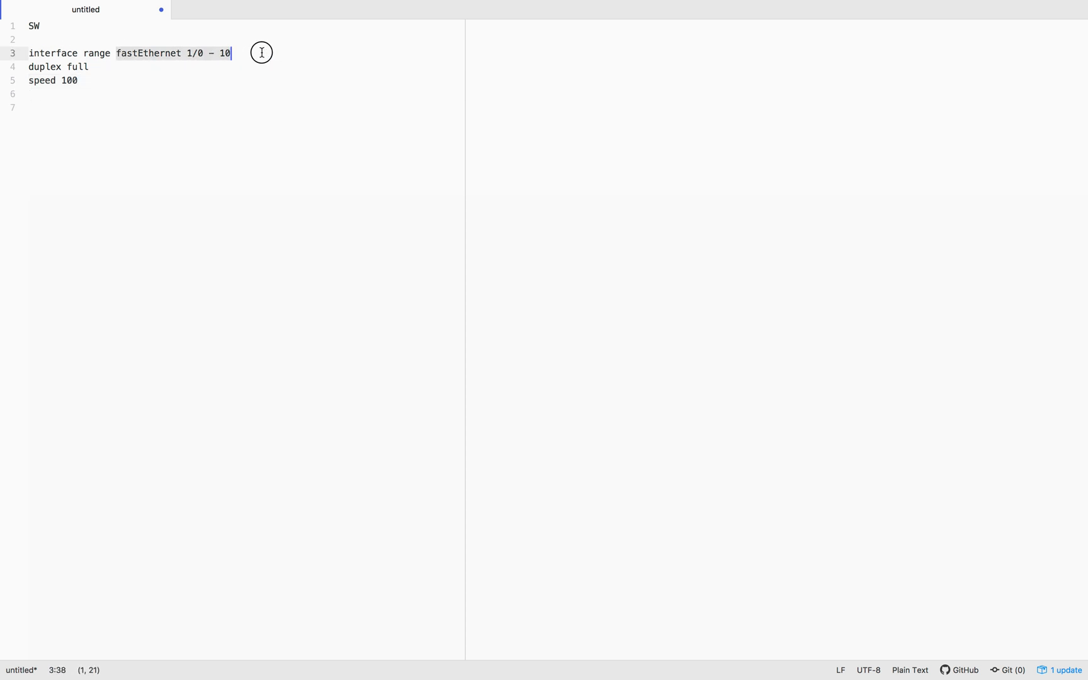
{"action": "left_click", "coordinate": [207, 79]}
{"action": "left_click_drag", "start_coordinate": [117, 53], "coordinate": [235, 53]}
{"action": "left_click", "coordinate": [259, 107]}
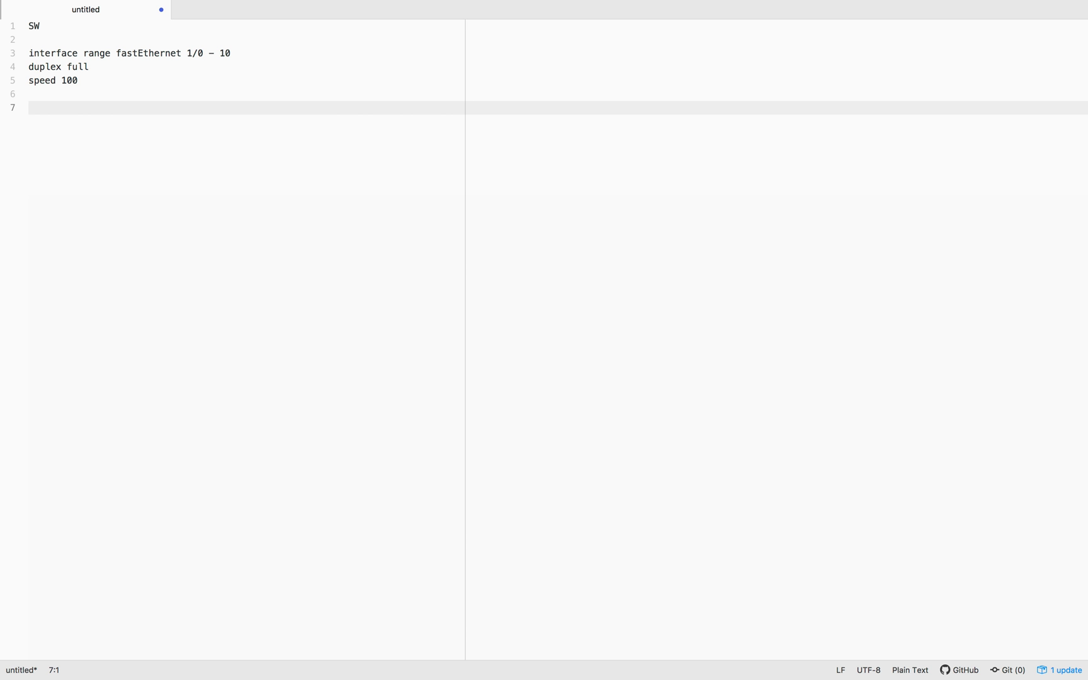
- Check the VLAN 20 ports in the GNS3 topology and add interface range f 1/3 ,f 1/2 with switchport access vlan 20 to the Atom notes
{"action": "key", "text": "ctrl+Right"}
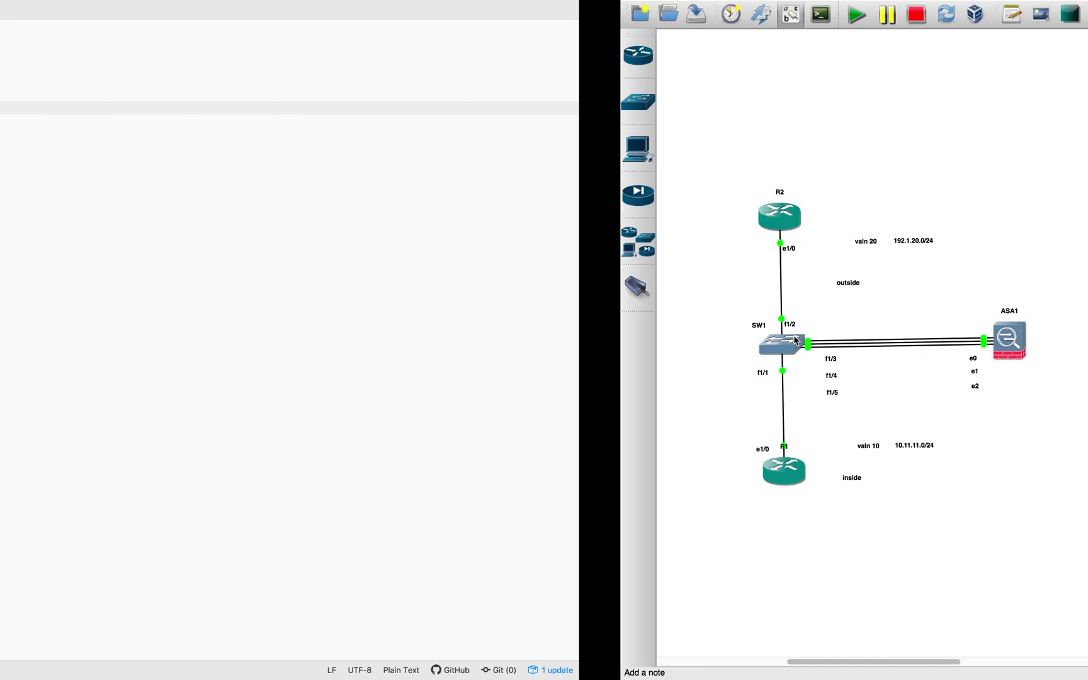
{"action": "left_click", "coordinate": [251, 245]}
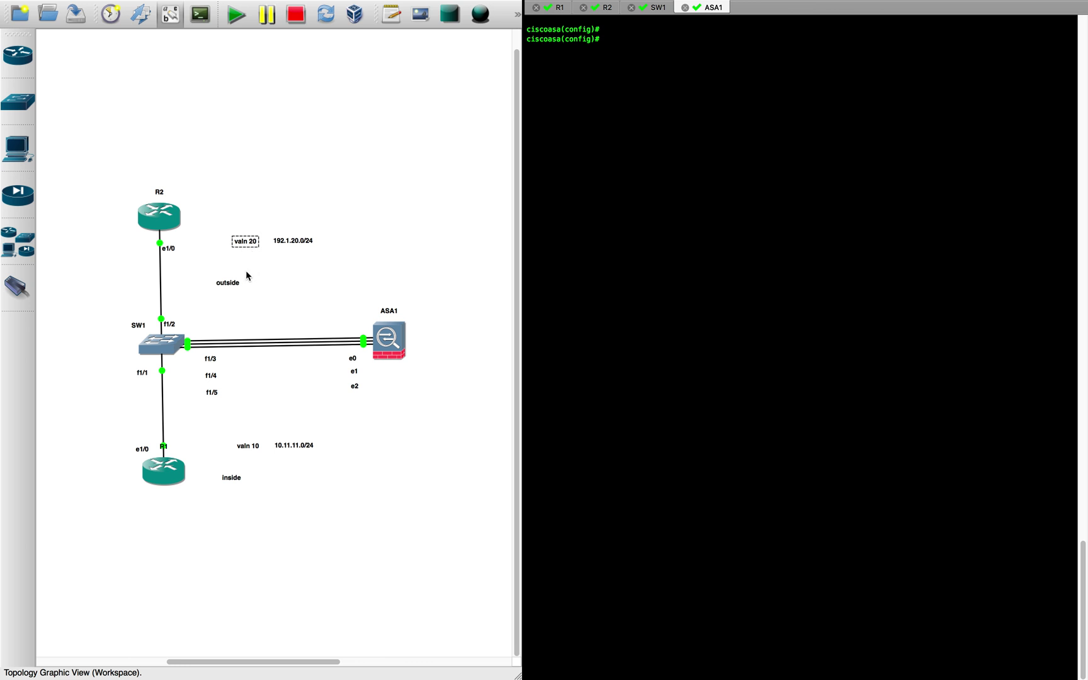
{"action": "left_click", "coordinate": [174, 325]}
{"action": "left_click", "coordinate": [209, 359]}
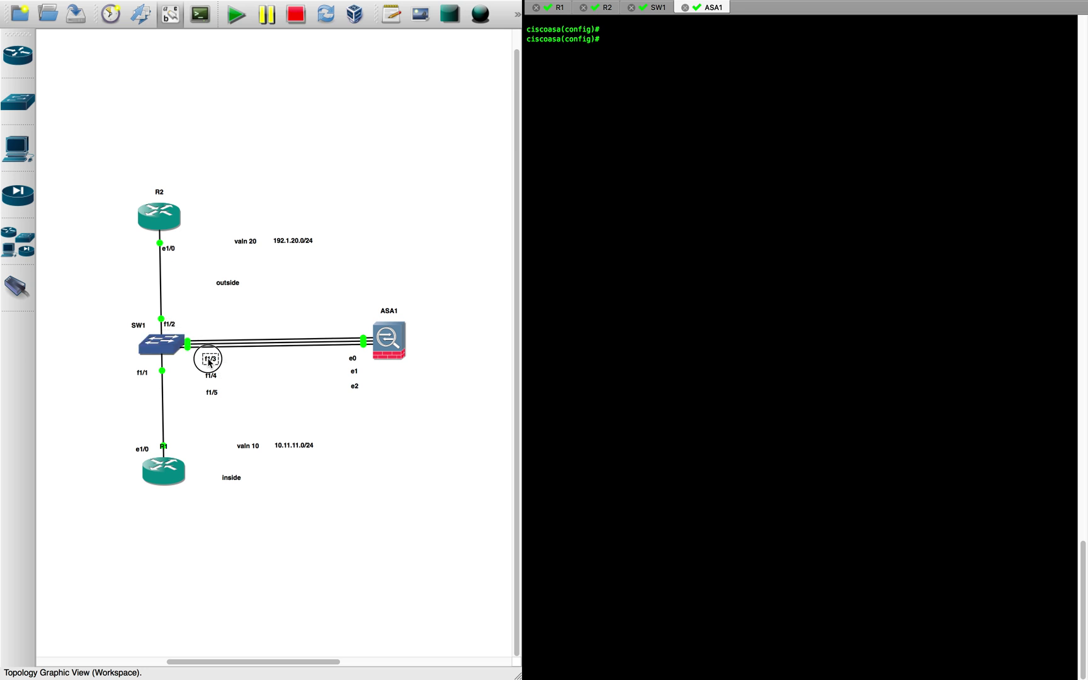
{"action": "left_click", "coordinate": [169, 323]}
{"action": "left_click", "coordinate": [208, 359]}
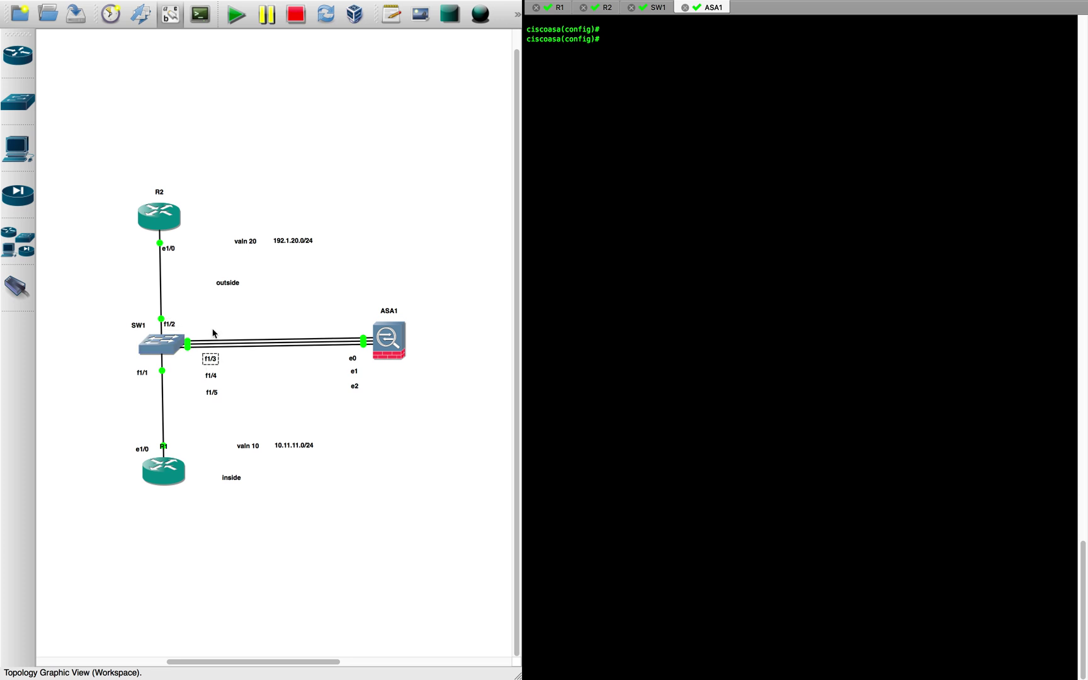
{"action": "key", "text": "super+Tab"}
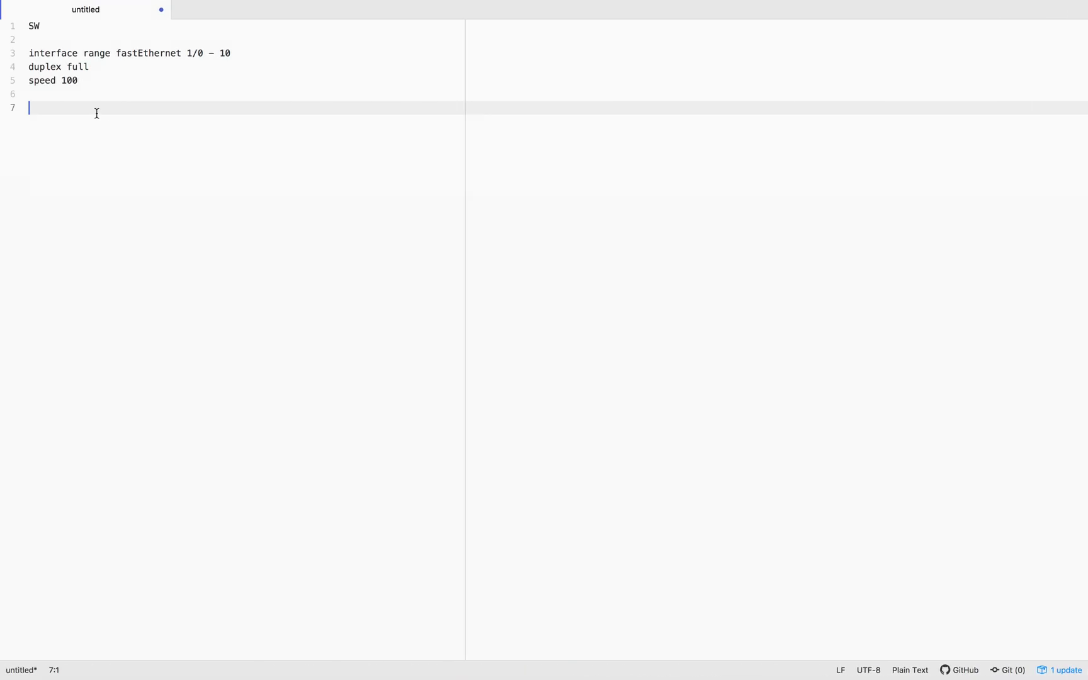
{"action": "type", "text": "interface range f 1/3 ,f 1/2 switchport access vlan 20"}
{"action": "left_click_drag", "start_coordinate": [117, 109], "coordinate": [195, 108]}
{"action": "left_click", "coordinate": [224, 128]}
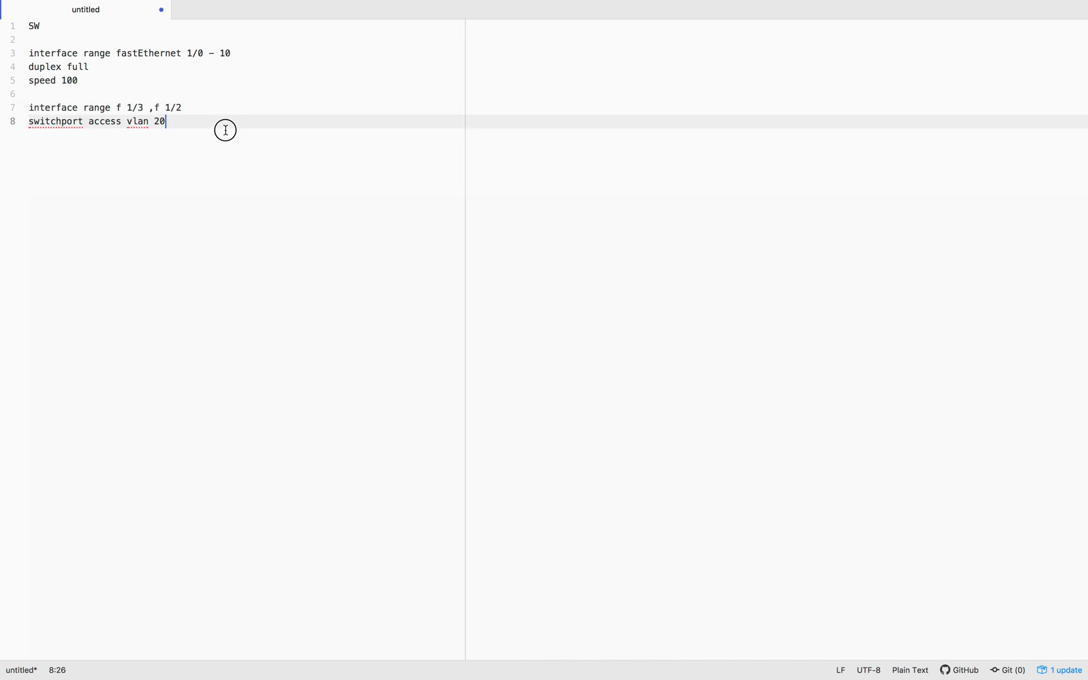
{"action": "left_click", "coordinate": [165, 121]}
{"action": "left_click", "coordinate": [192, 129]}
{"action": "key", "text": "Return"}
{"action": "key", "text": "Return"}
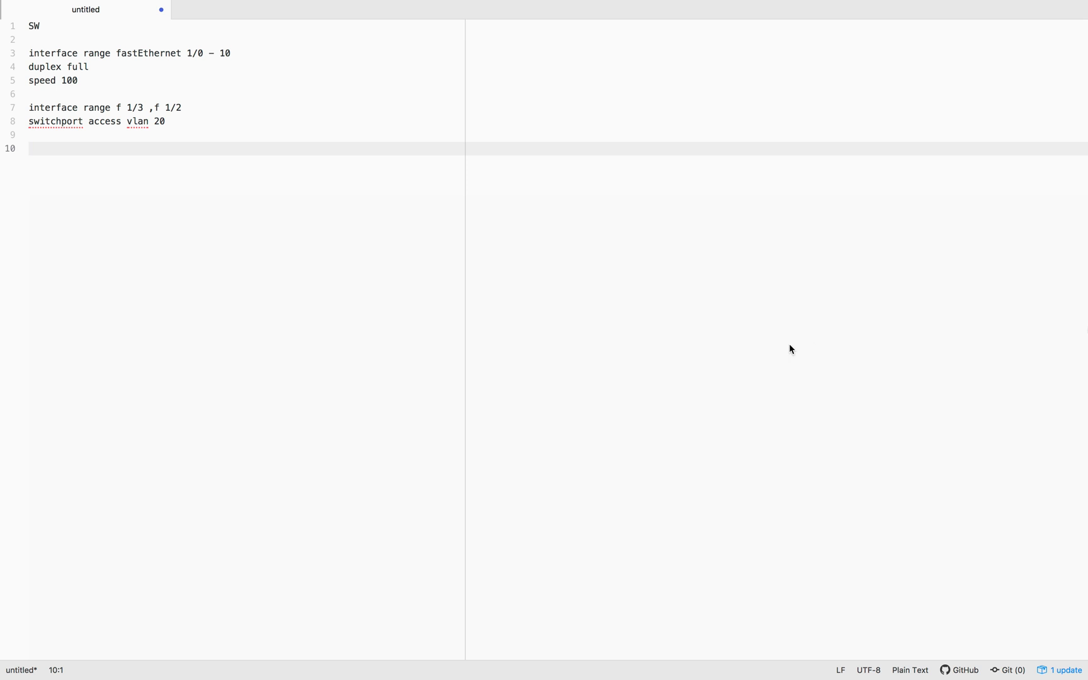
- Check the inside ports in the topology and add interface range f 1/1 ,f 1/4 , f 1/5 with switchport access vlan 10 to the notes
{"action": "key", "text": "ctrl+Right"}
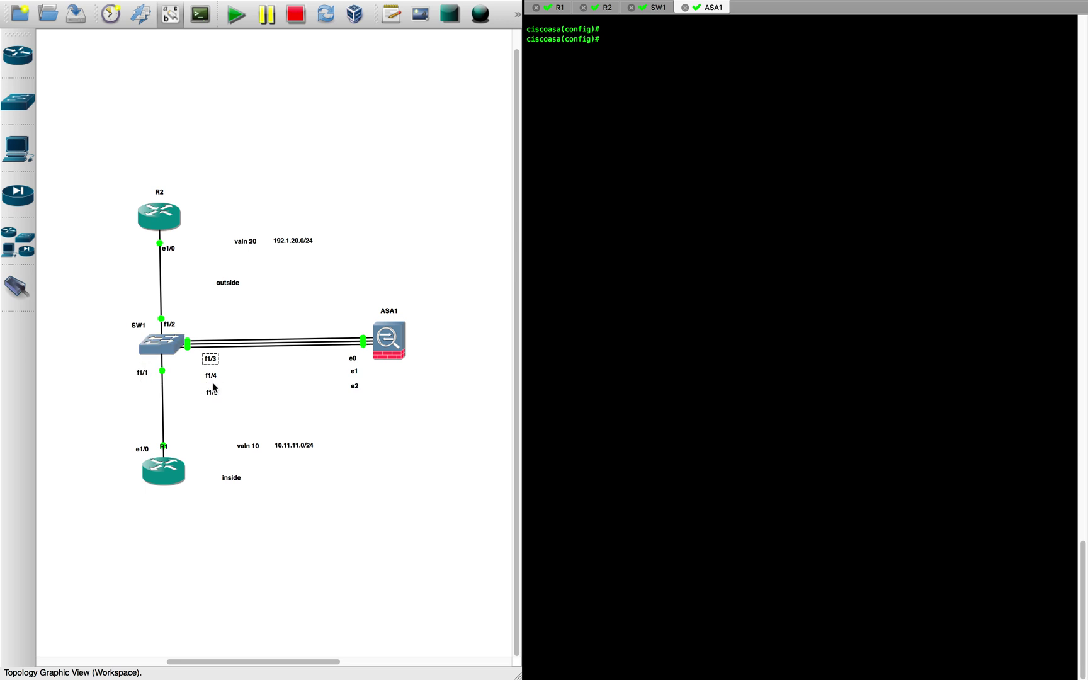
{"action": "key", "text": "ctrl+Left"}
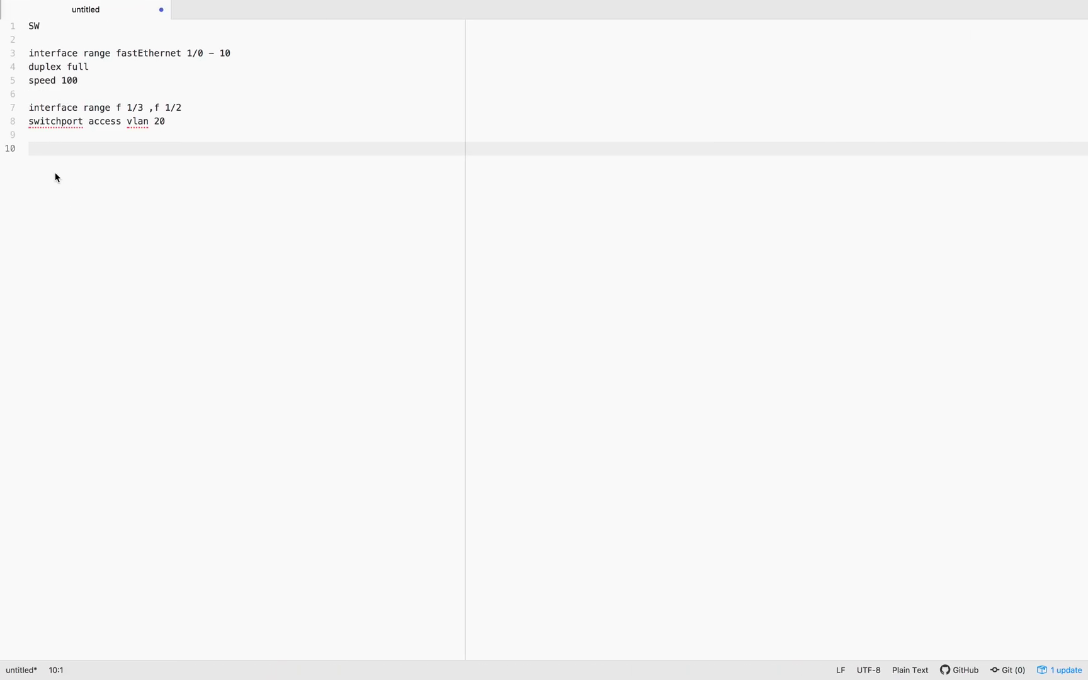
{"action": "type", "text": "interface range f 1/1 ,f 1/4 , f 1/5 switchport access vlan 10"}
{"action": "key", "text": "Return"}
{"action": "key", "text": "Return"}
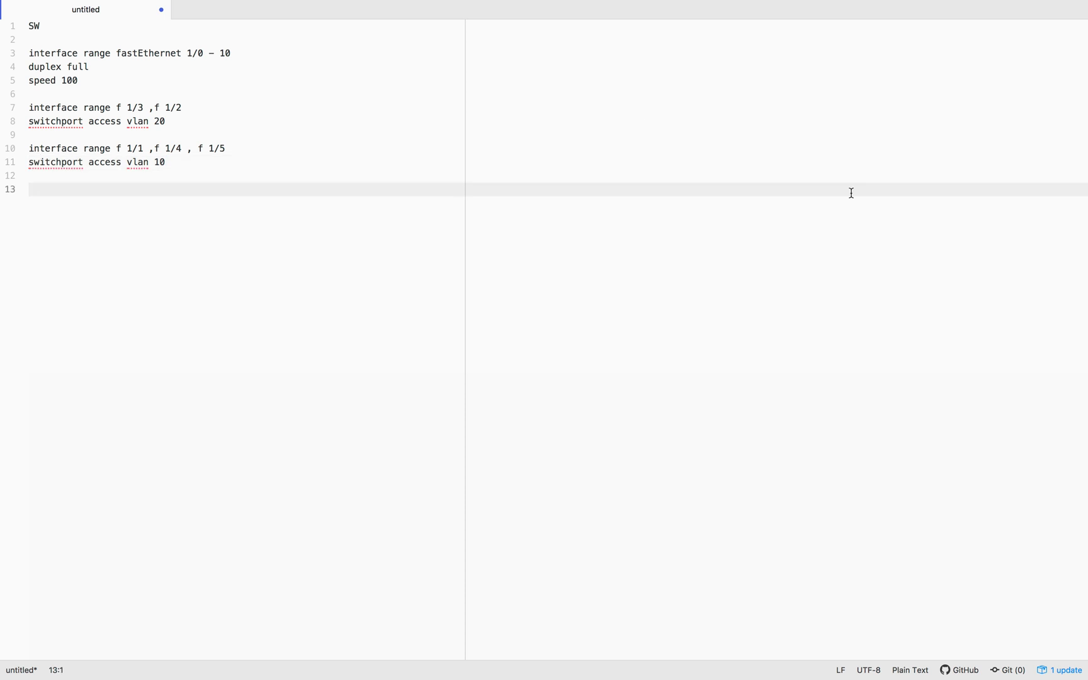
- Copy all switch commands below the SW heading in Atom and switch to the SW1 console in SecureCRT
{"action": "key", "text": "ctrl+Right"}
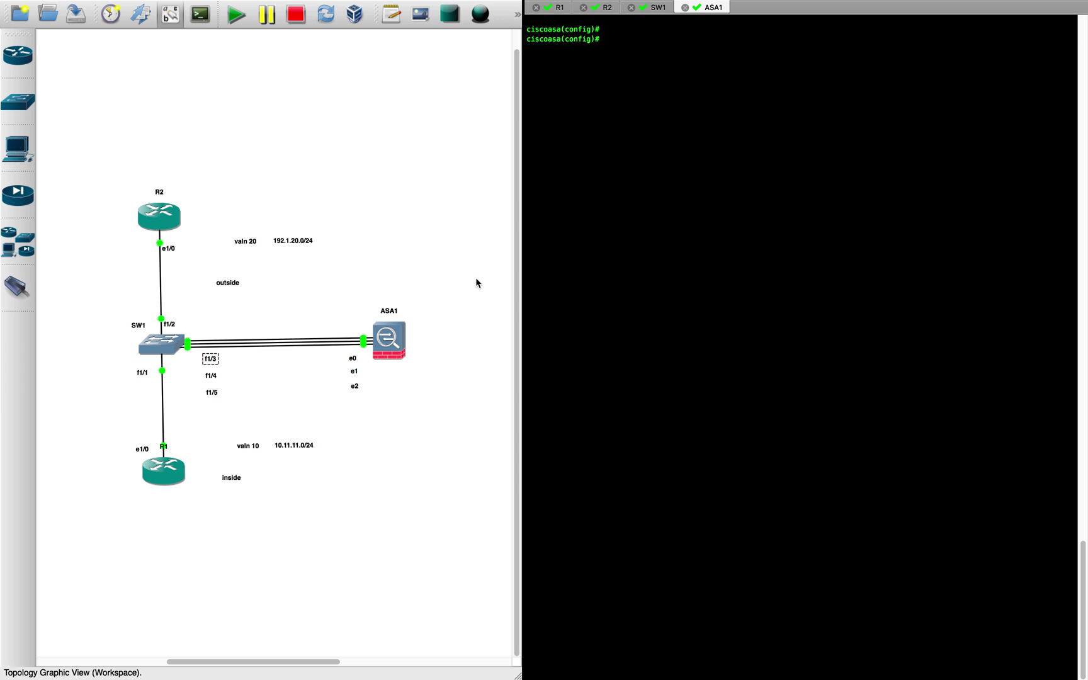
{"action": "key", "text": "ctrl+Left"}
{"action": "left_click", "coordinate": [145, 144]}
{"action": "left_click_drag", "start_coordinate": [172, 162], "coordinate": [3, 57]}
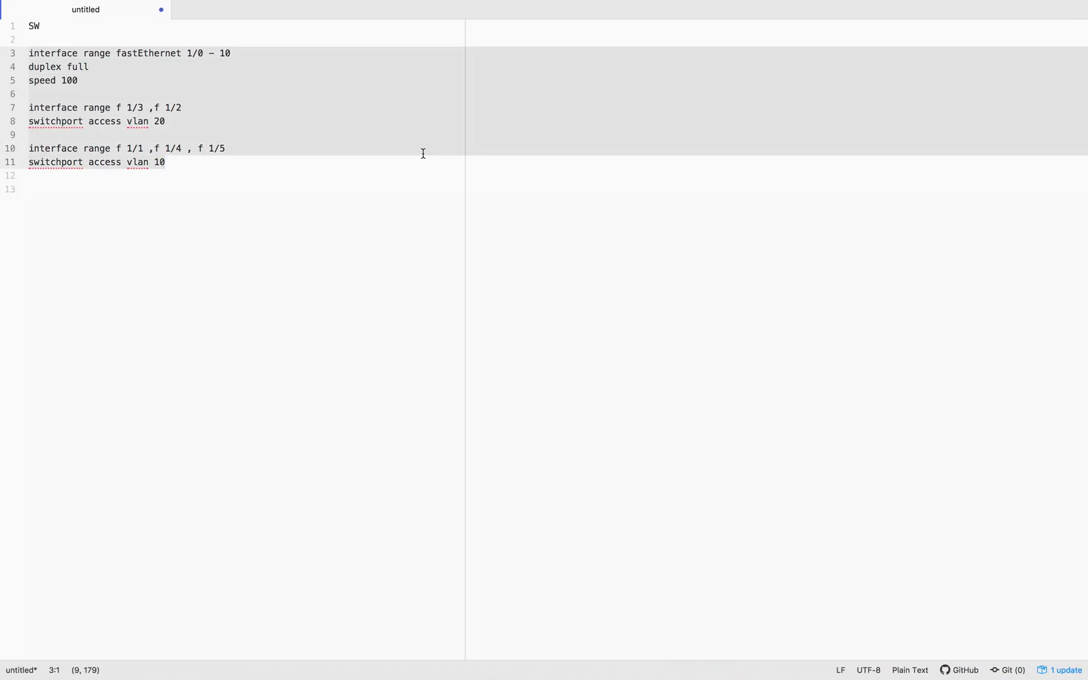
{"action": "key", "text": "ctrl+Right"}
{"action": "left_click", "coordinate": [650, 8]}
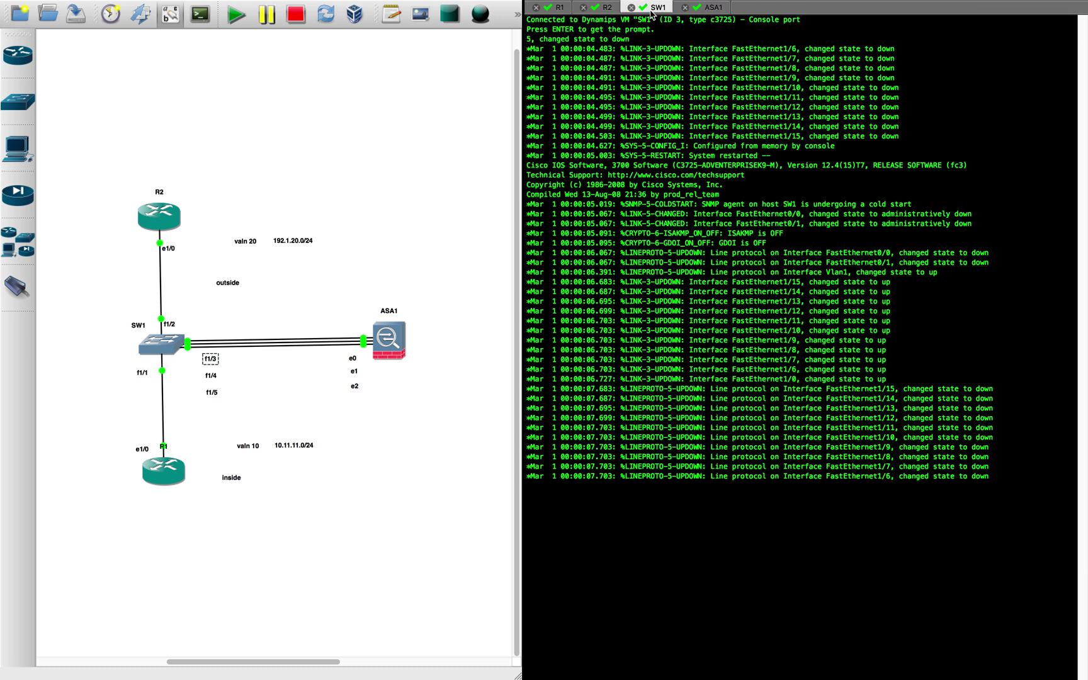
- Enter global configuration mode on SW1 with conf and paste in the copied multi-line switch configuration
{"action": "key", "text": "Return"}
{"action": "key", "text": "Return"}
{"action": "key", "text": "Return"}
{"action": "type", "text": "conf"}
{"action": "key", "text": "Return"}
{"action": "key", "text": "Return"}
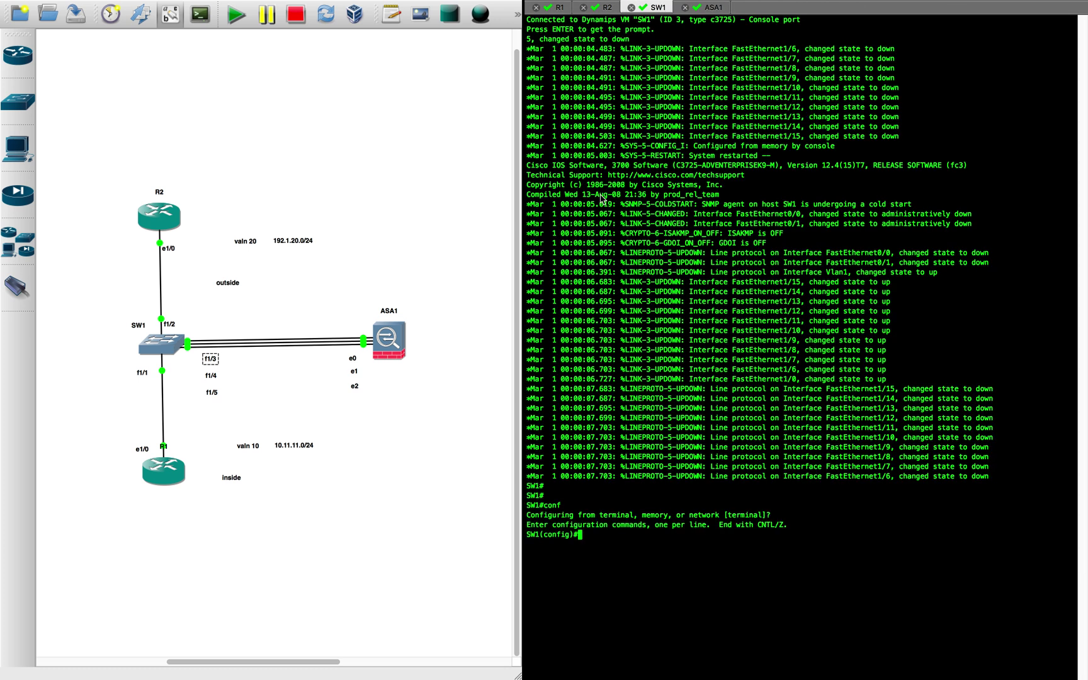
{"action": "key", "text": "super+v"}
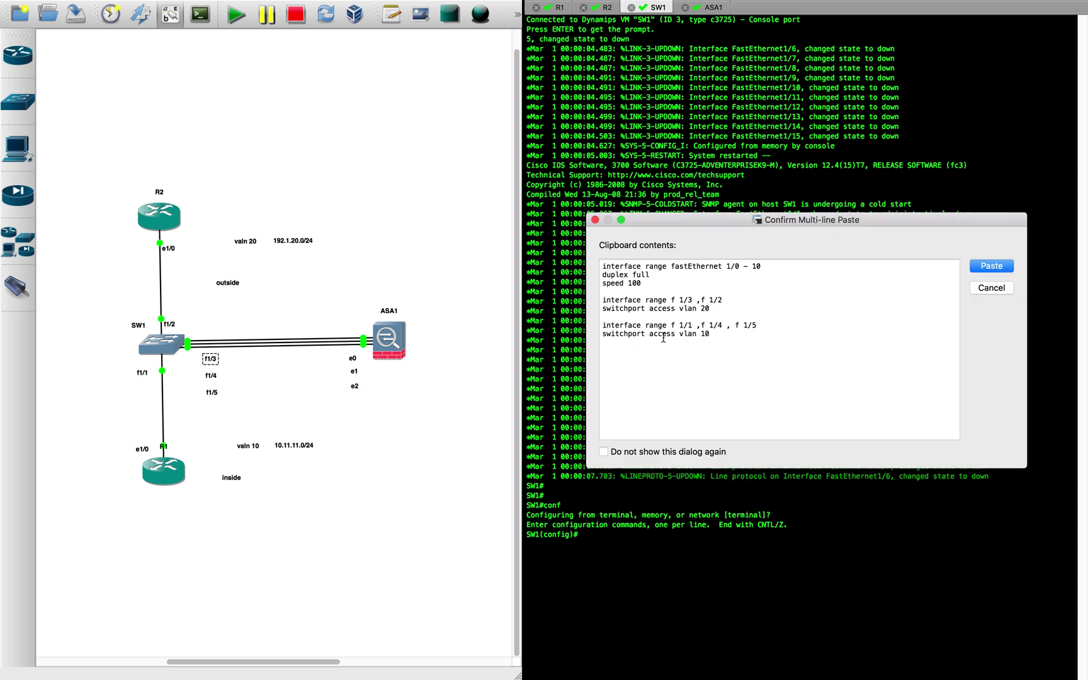
{"action": "left_click", "coordinate": [981, 266]}
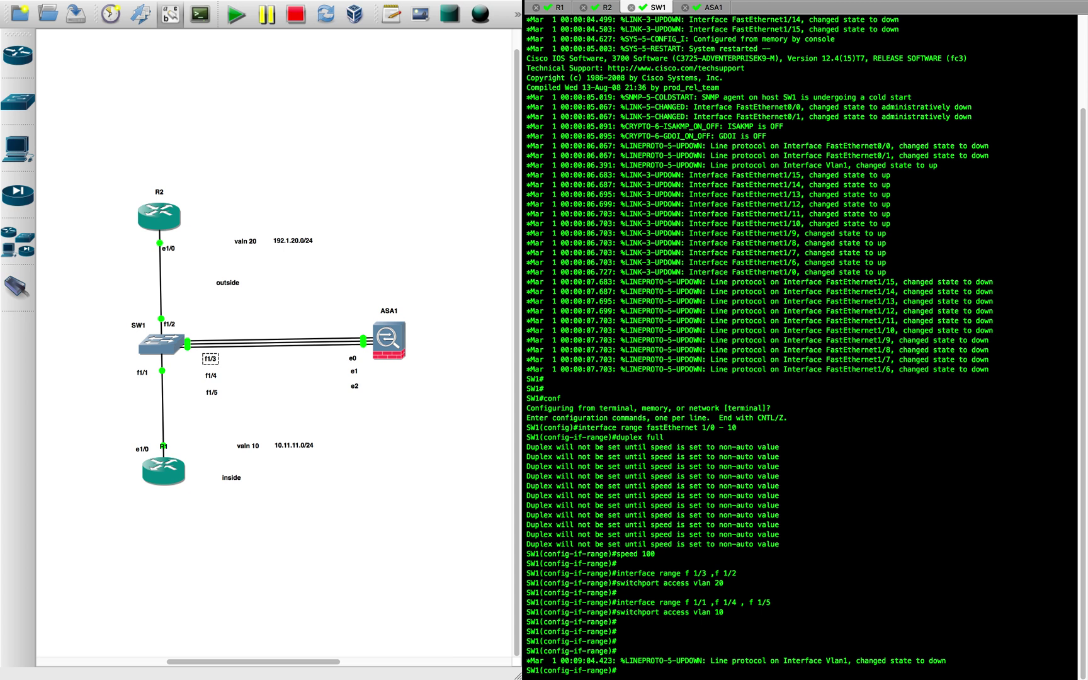
- Add an R1 section to the Atom notes and paste its configuration, with e 1/0 at 10.11.11.1 255.255.255.0, a default route via 10.11.11.10 and the vty password
{"action": "key", "text": "ctrl+Left"}
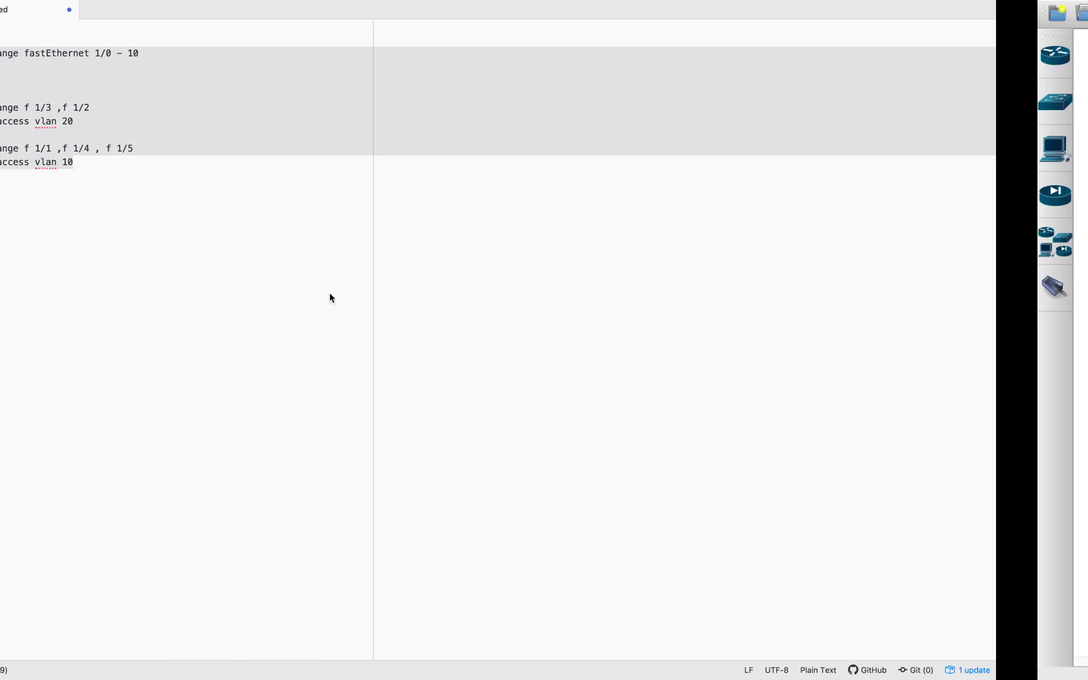
{"action": "left_click", "coordinate": [182, 308]}
{"action": "key", "text": "Return"}
{"action": "type", "text": "R1"}
{"action": "key", "text": "Return"}
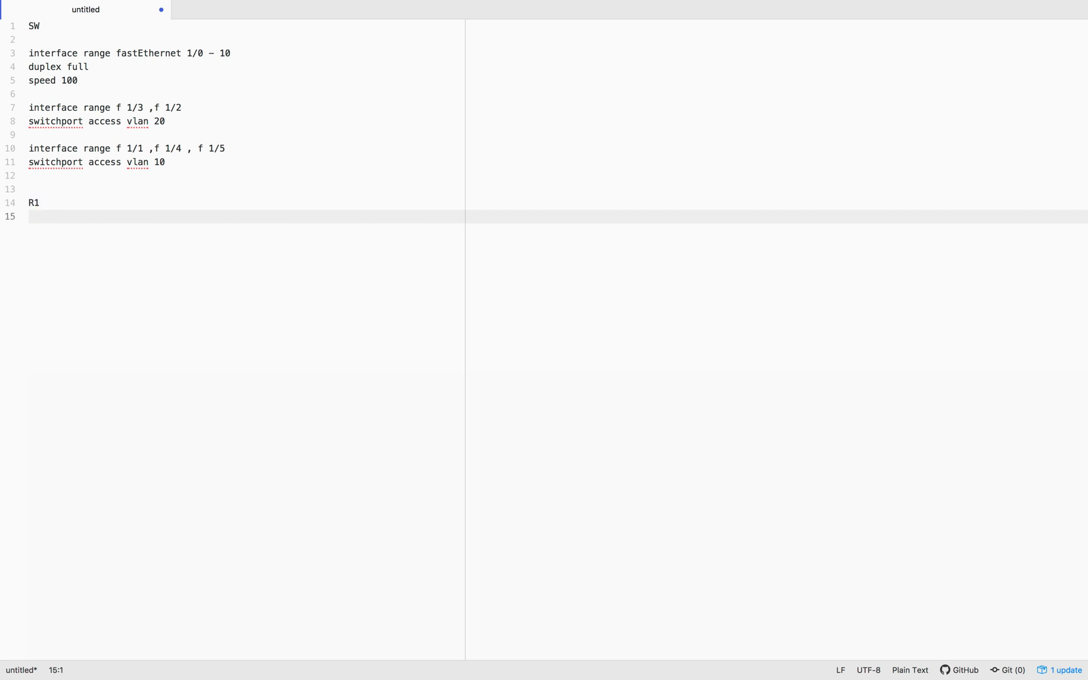
{"action": "key", "text": "Return"}
{"action": "key", "text": "super+v"}
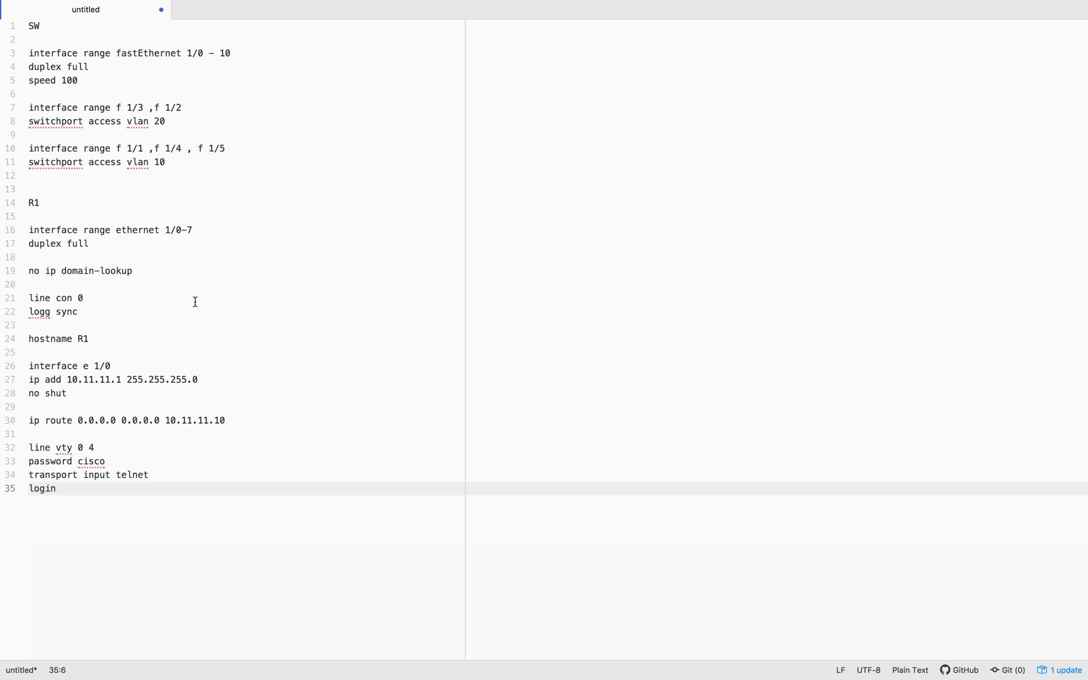
- Review R1's base commands for the interface duplex, domain lookup, console line and hostname
{"action": "left_click_drag", "start_coordinate": [113, 245], "coordinate": [2, 235]}
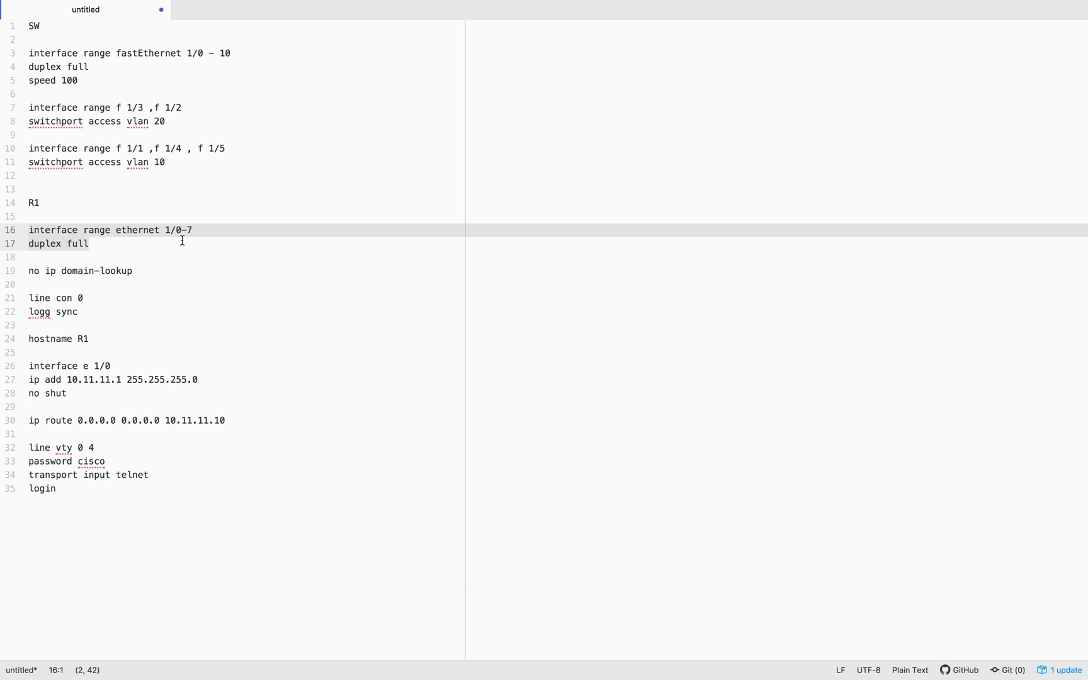
{"action": "left_click", "coordinate": [102, 244]}
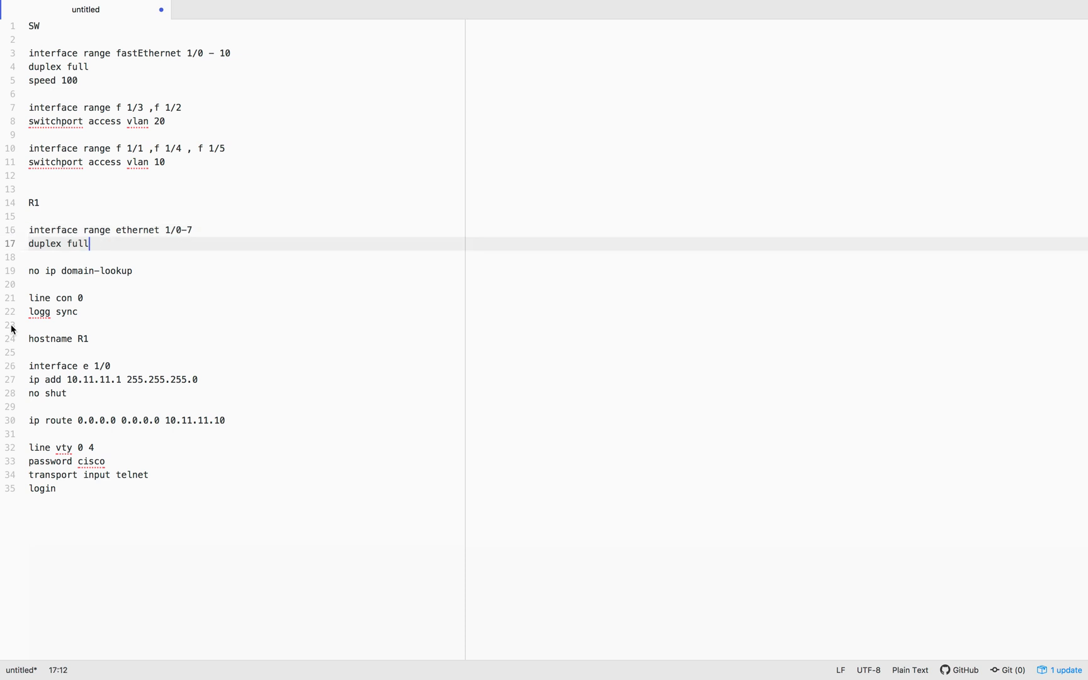
{"action": "left_click", "coordinate": [90, 67]}
{"action": "left_click", "coordinate": [69, 217]}
{"action": "left_click", "coordinate": [122, 246]}
{"action": "left_click", "coordinate": [110, 259]}
{"action": "left_click_drag", "start_coordinate": [44, 271], "coordinate": [143, 271]}
{"action": "left_click", "coordinate": [143, 281]}
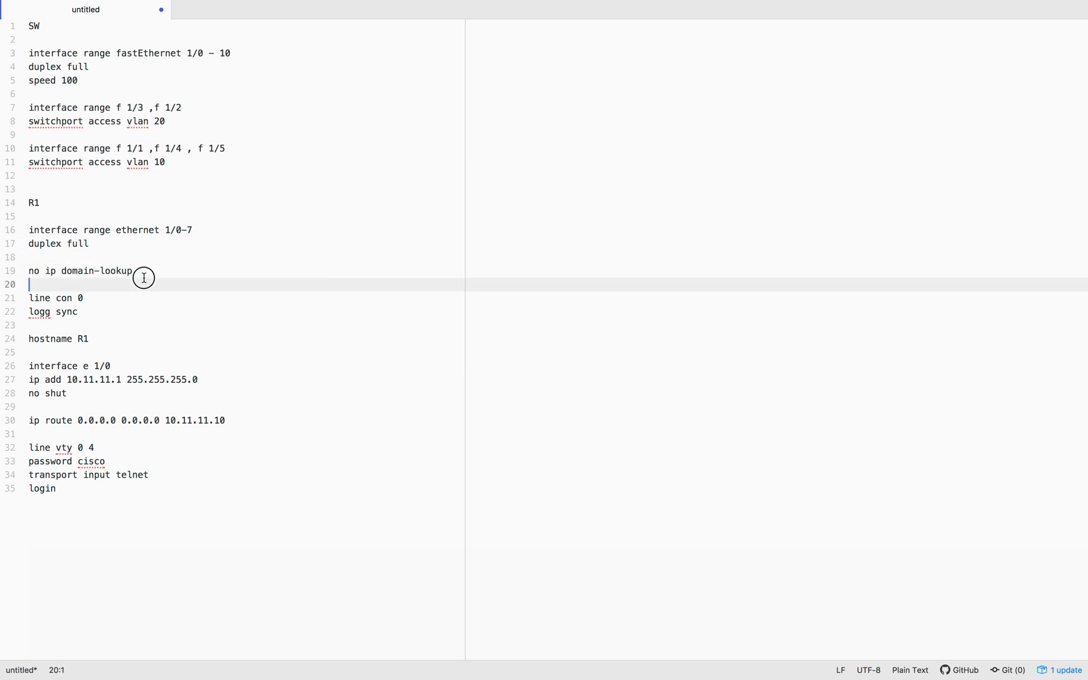
{"action": "left_click_drag", "start_coordinate": [61, 338], "coordinate": [132, 338]}
{"action": "left_click_drag", "start_coordinate": [28, 271], "coordinate": [121, 339]}
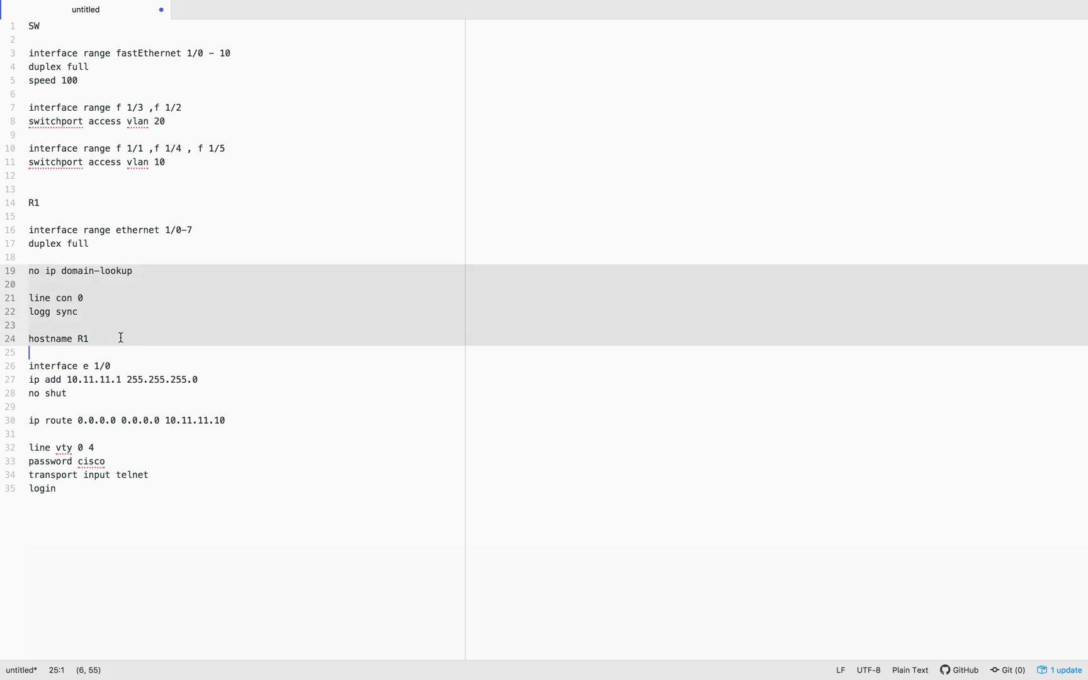
{"action": "left_click", "coordinate": [121, 406]}
- Review R1's interface e 1/0 addressing against the topology and examine the default route line
{"action": "left_click_drag", "start_coordinate": [34, 366], "coordinate": [148, 363]}
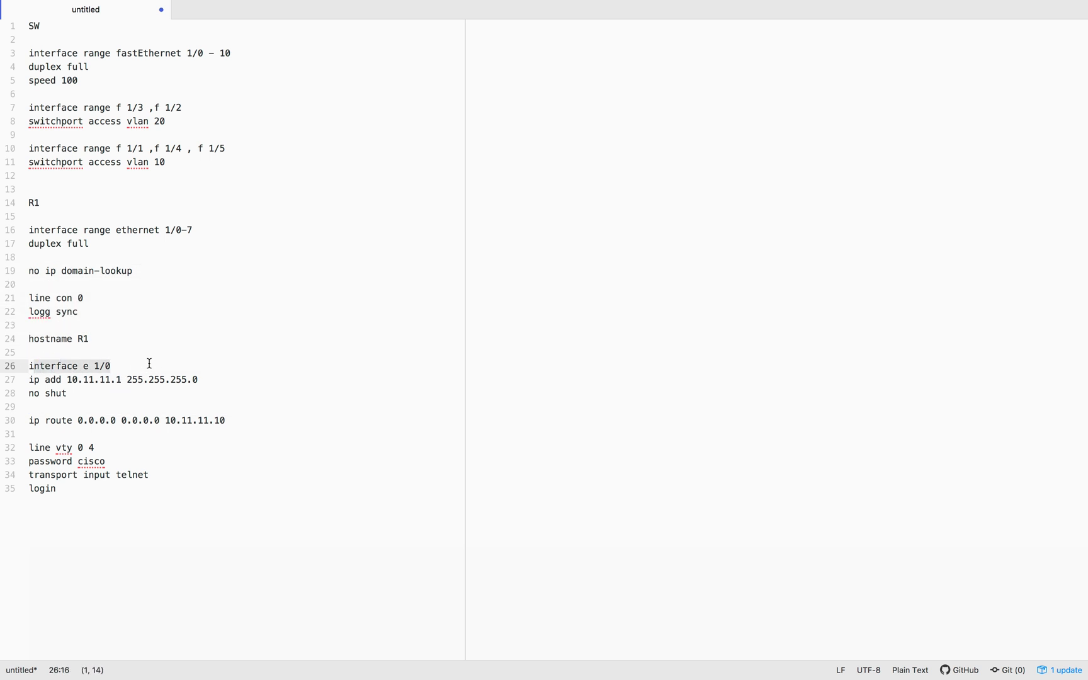
{"action": "key", "text": "ctrl+Right"}
{"action": "key", "text": "ctrl+Left"}
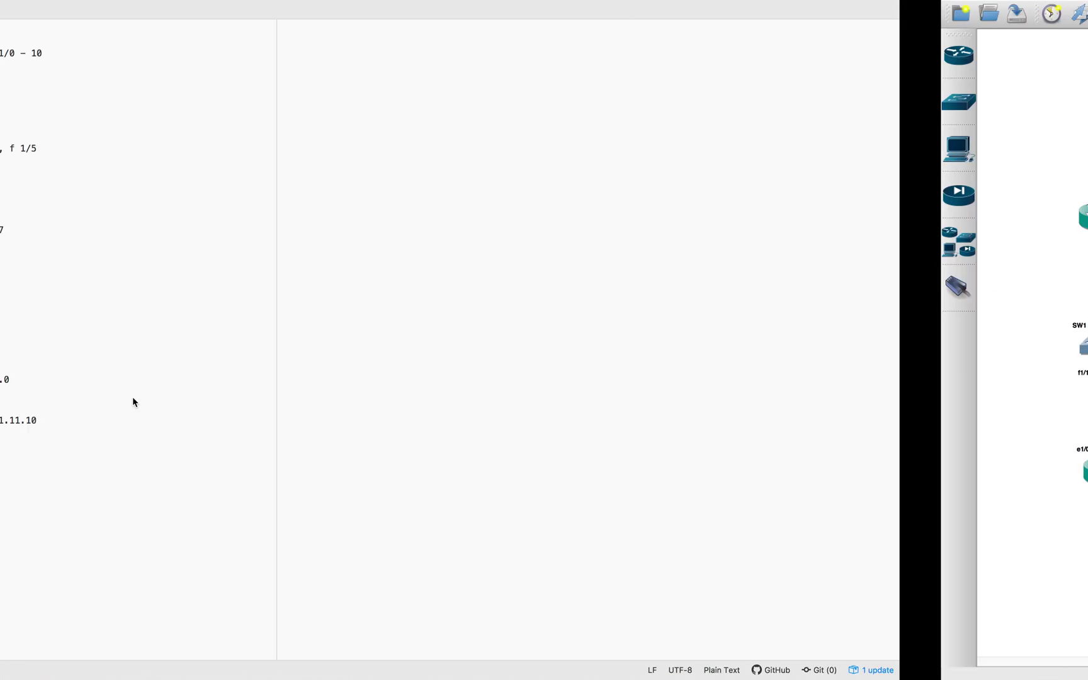
{"action": "left_click", "coordinate": [171, 357]}
{"action": "left_click_drag", "start_coordinate": [69, 380], "coordinate": [136, 380]}
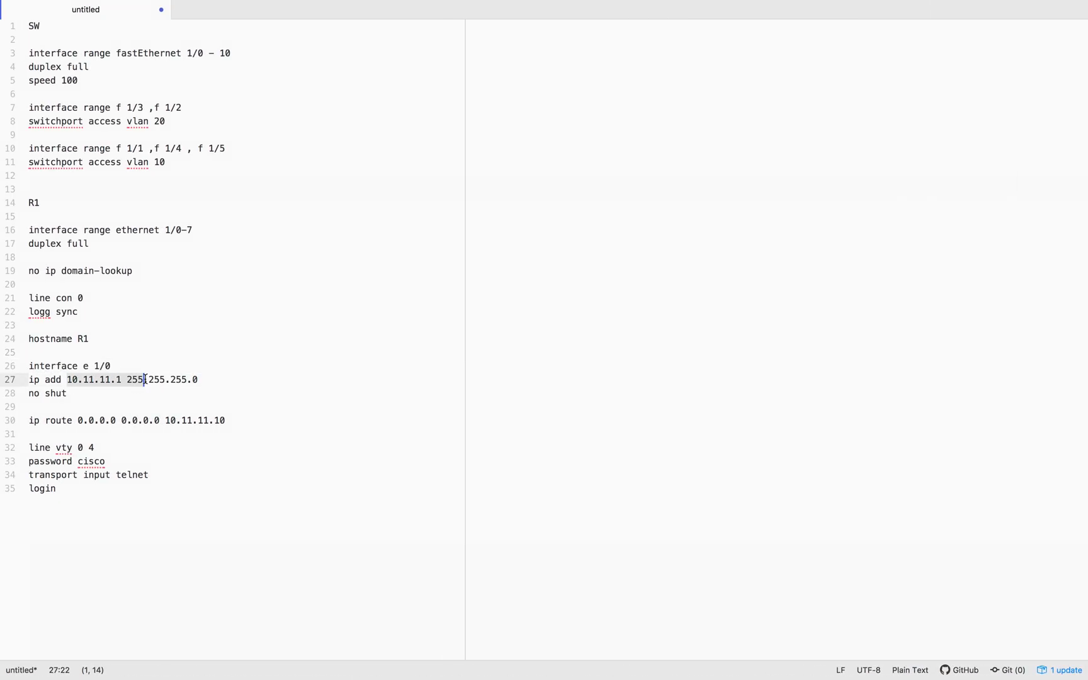
{"action": "left_click", "coordinate": [161, 390]}
{"action": "left_click_drag", "start_coordinate": [77, 420], "coordinate": [233, 420]}
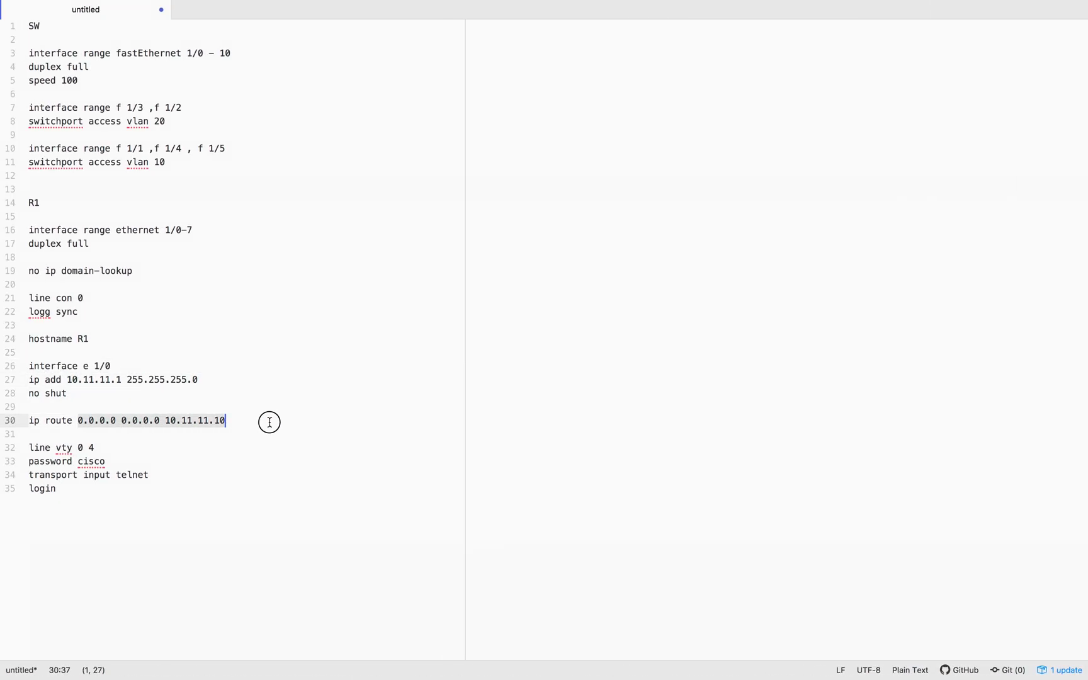
- Check the R1 default route against the GNS3 topology and review R1's vty 0 4 lines and full configuration block
{"action": "key", "text": "ctrl+Right"}
{"action": "key", "text": "ctrl+Left"}
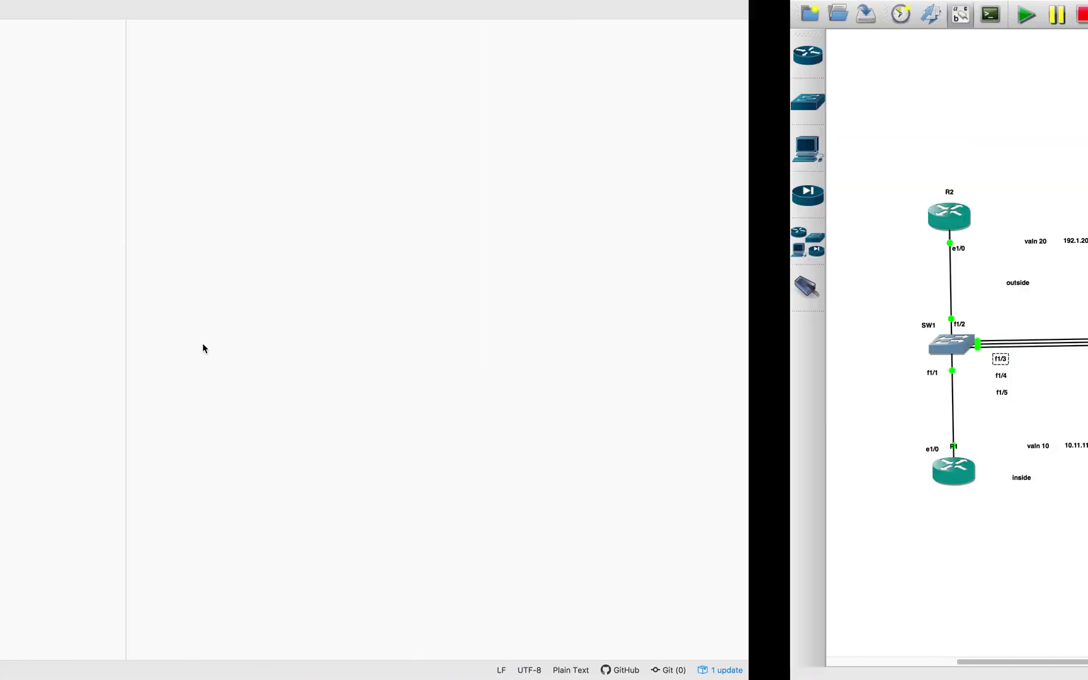
{"action": "left_click", "coordinate": [186, 436]}
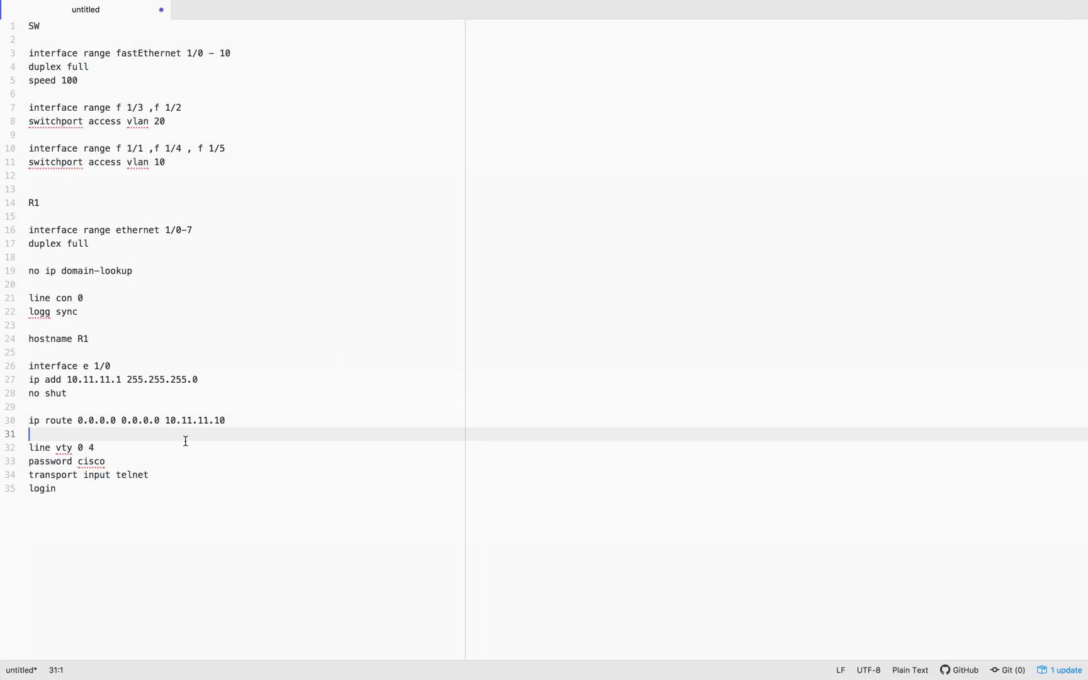
{"action": "left_click_drag", "start_coordinate": [50, 447], "coordinate": [95, 513]}
{"action": "left_click", "coordinate": [94, 512]}
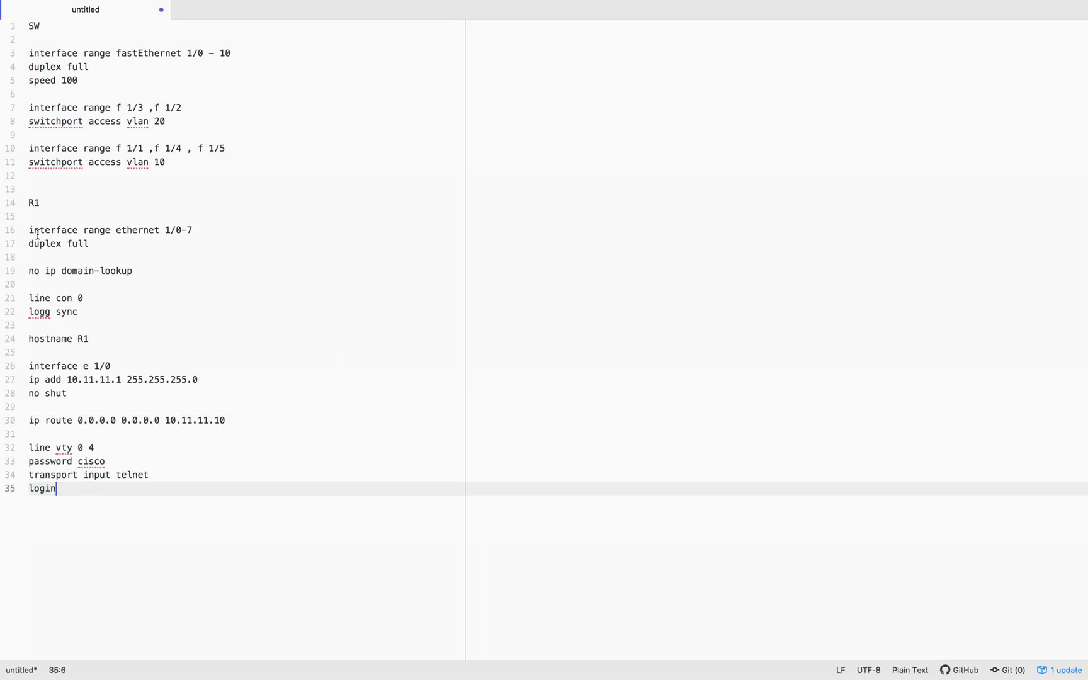
{"action": "left_click_drag", "start_coordinate": [32, 228], "coordinate": [144, 586]}
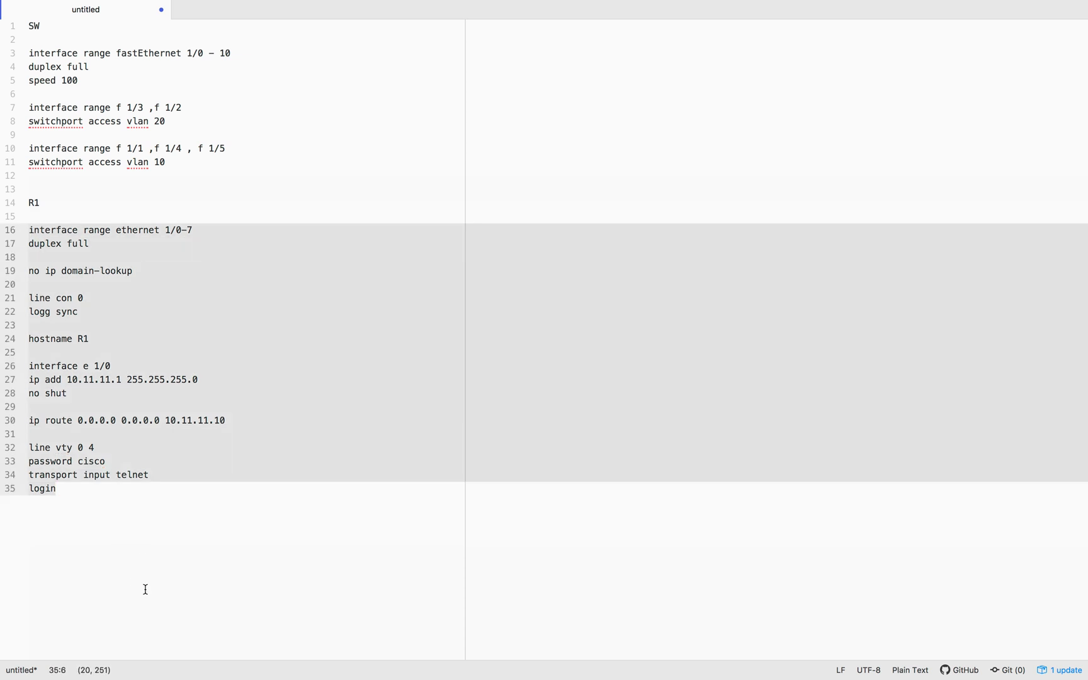
- Add an R2 section below R1 and paste its configuration, with e 1/0 at 192.1.20.2 255.255.255.0, a default route via 192.1.20.10 and the vty password
{"action": "left_click", "coordinate": [129, 510]}
{"action": "key", "text": "Return"}
{"action": "key", "text": "Return"}
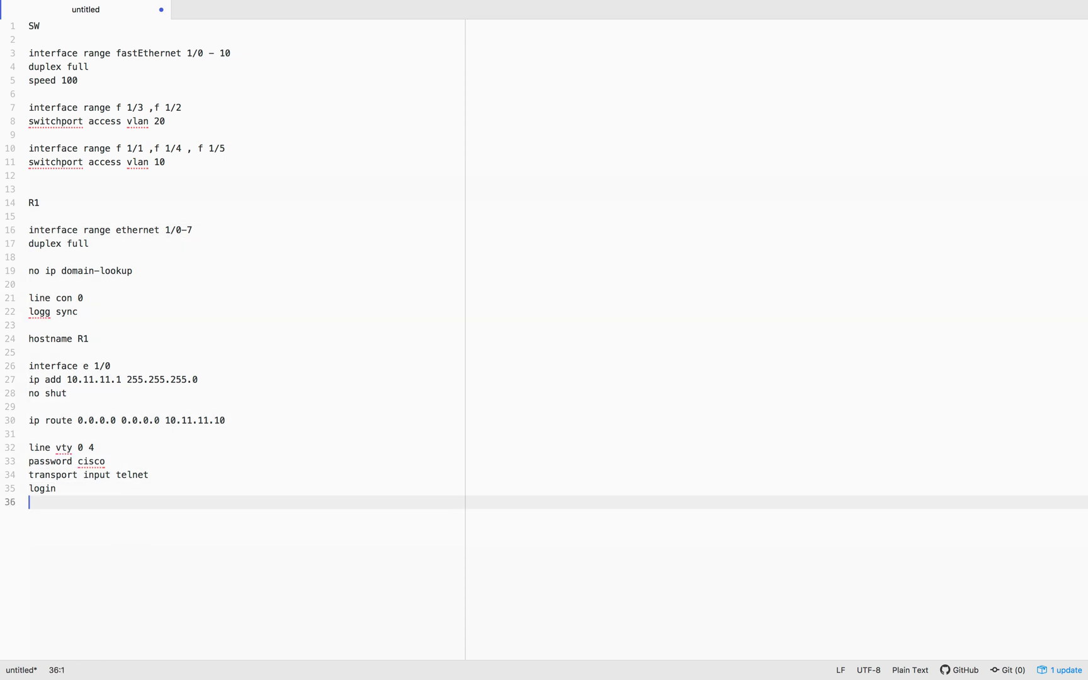
{"action": "type", "text": "R2"}
{"action": "key", "text": "Return"}
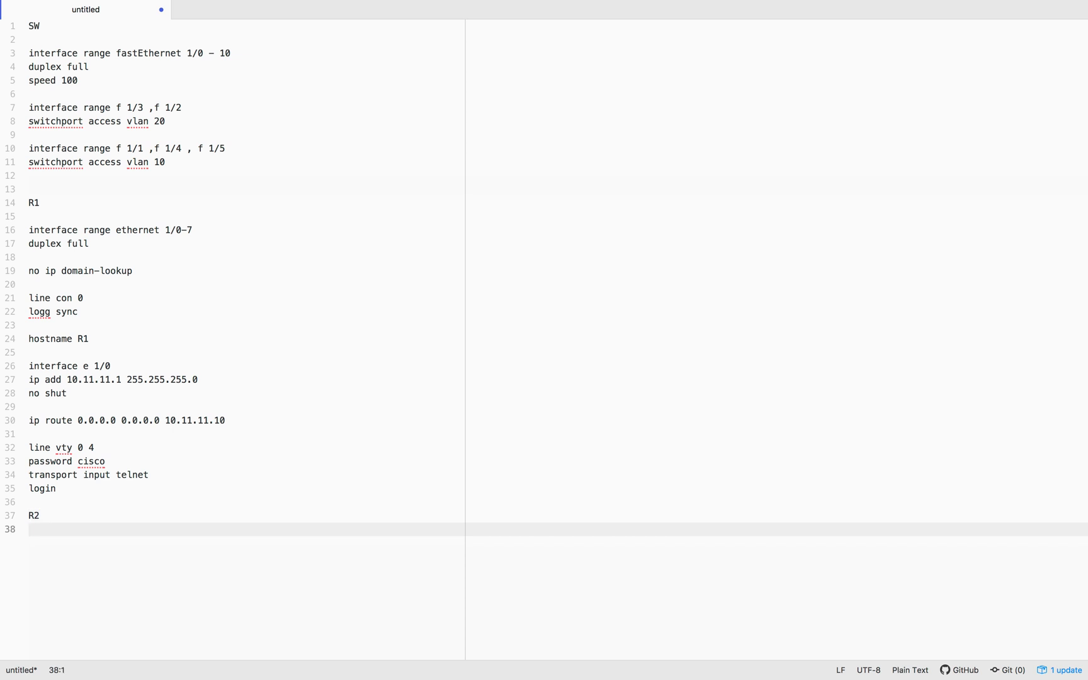
{"action": "key", "text": "Return"}
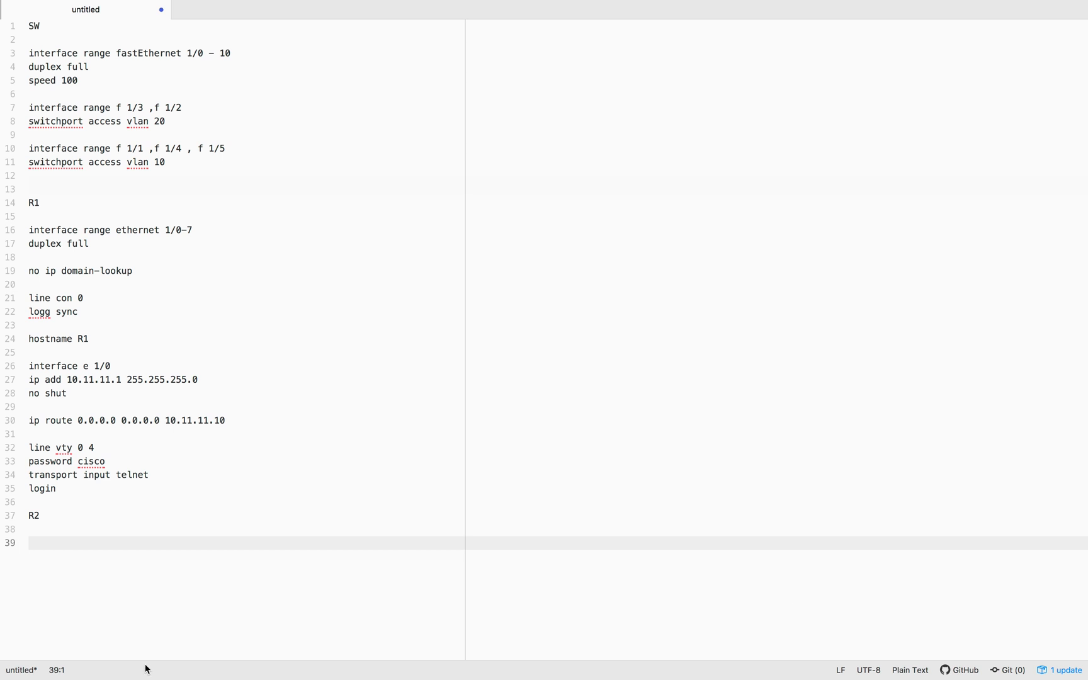
{"action": "key", "text": "super+v"}
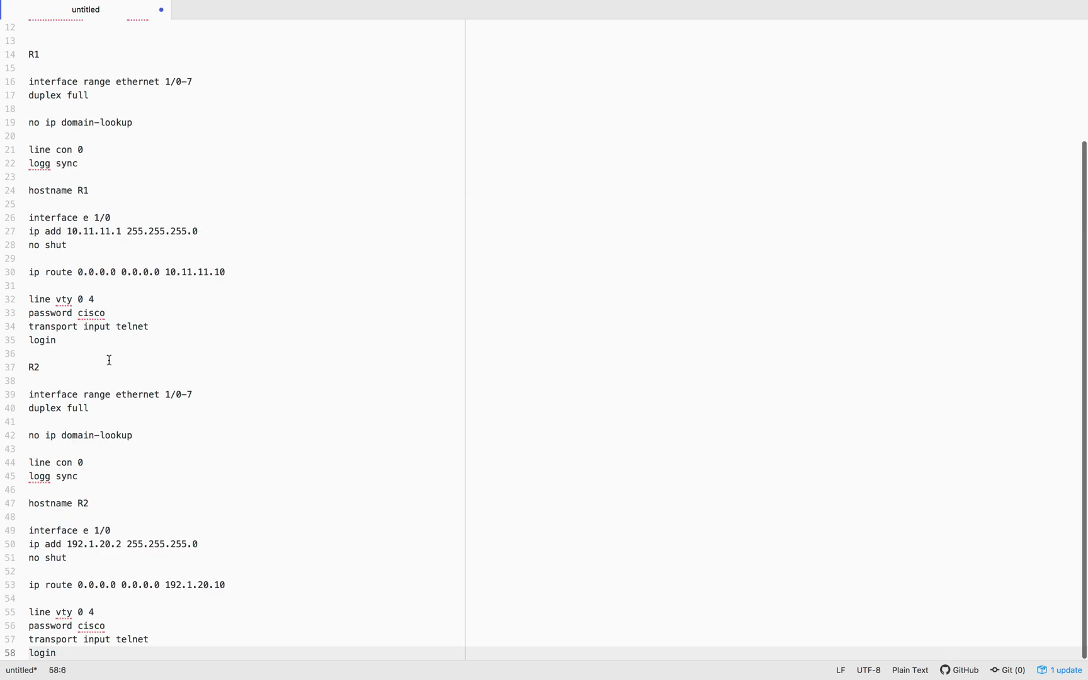
{"action": "key", "text": "Return"}
{"action": "key", "text": "Return"}
{"action": "key", "text": "Return"}
{"action": "key", "text": "Return"}
{"action": "key", "text": "Return"}
{"action": "scroll", "coordinate": [160, 286], "scroll_direction": "down", "scroll_amount": 2}
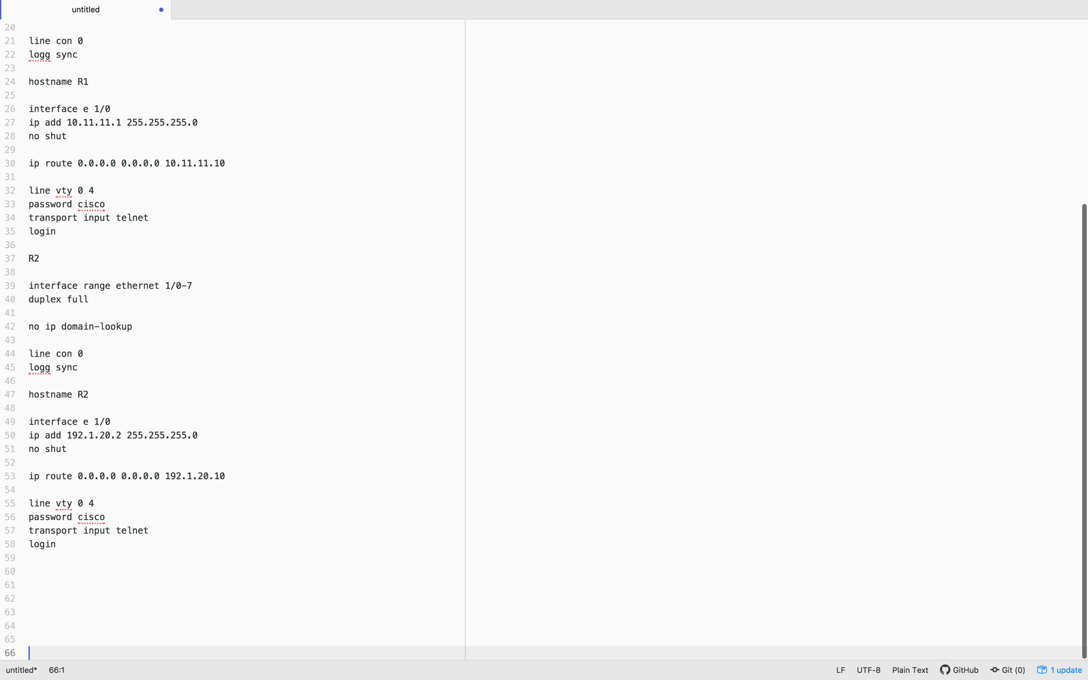
- Review R2's base commands for the ethernet 1/0-7 duplex, domain lookup and hostname
{"action": "left_click_drag", "start_coordinate": [165, 287], "coordinate": [212, 286]}
{"action": "left_click", "coordinate": [215, 312]}
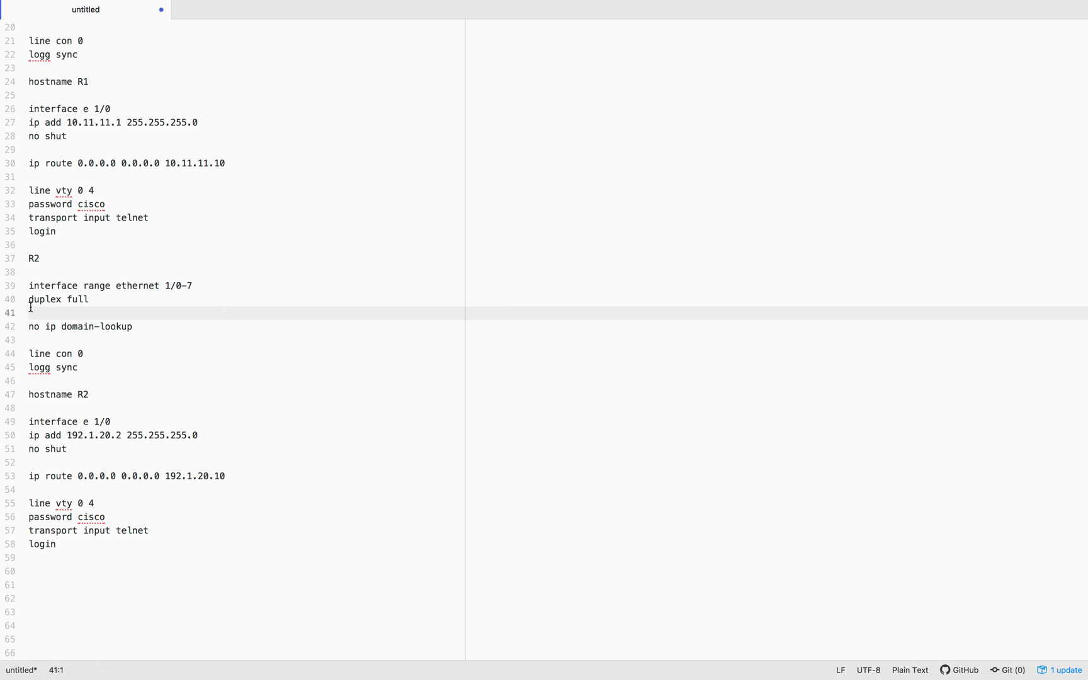
{"action": "left_click_drag", "start_coordinate": [50, 300], "coordinate": [126, 302]}
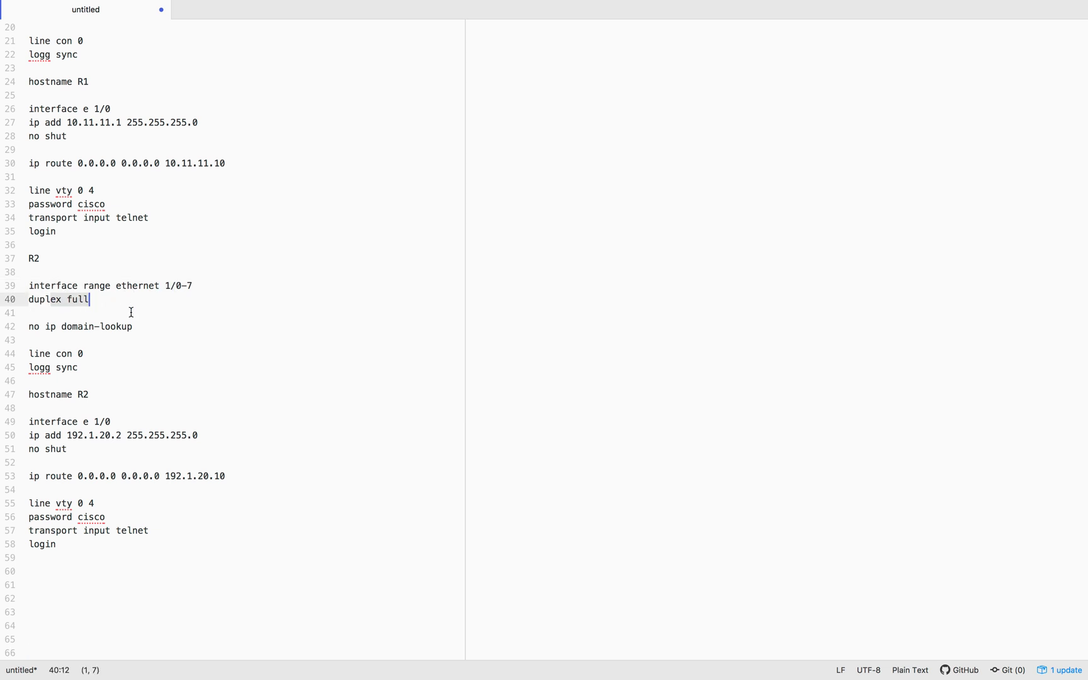
{"action": "left_click_drag", "start_coordinate": [48, 325], "coordinate": [127, 328]}
{"action": "left_click_drag", "start_coordinate": [50, 395], "coordinate": [123, 395]}
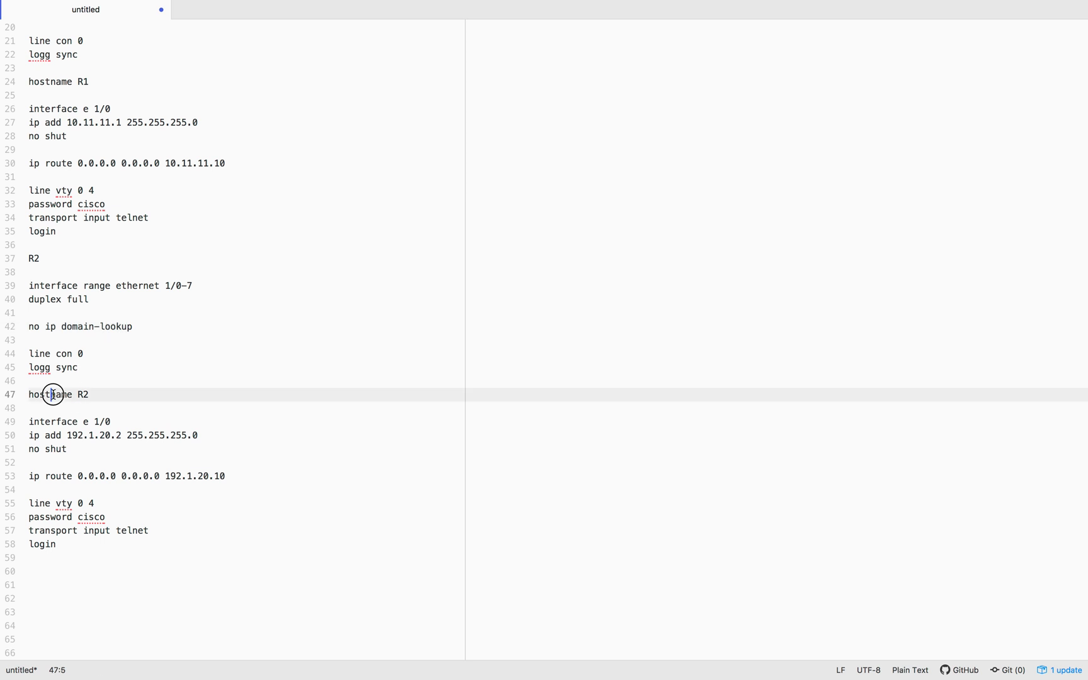
- Compare R2's interface e 1/0 address and default route with the VLAN 20 network in the topology
{"action": "left_click_drag", "start_coordinate": [64, 422], "coordinate": [116, 435]}
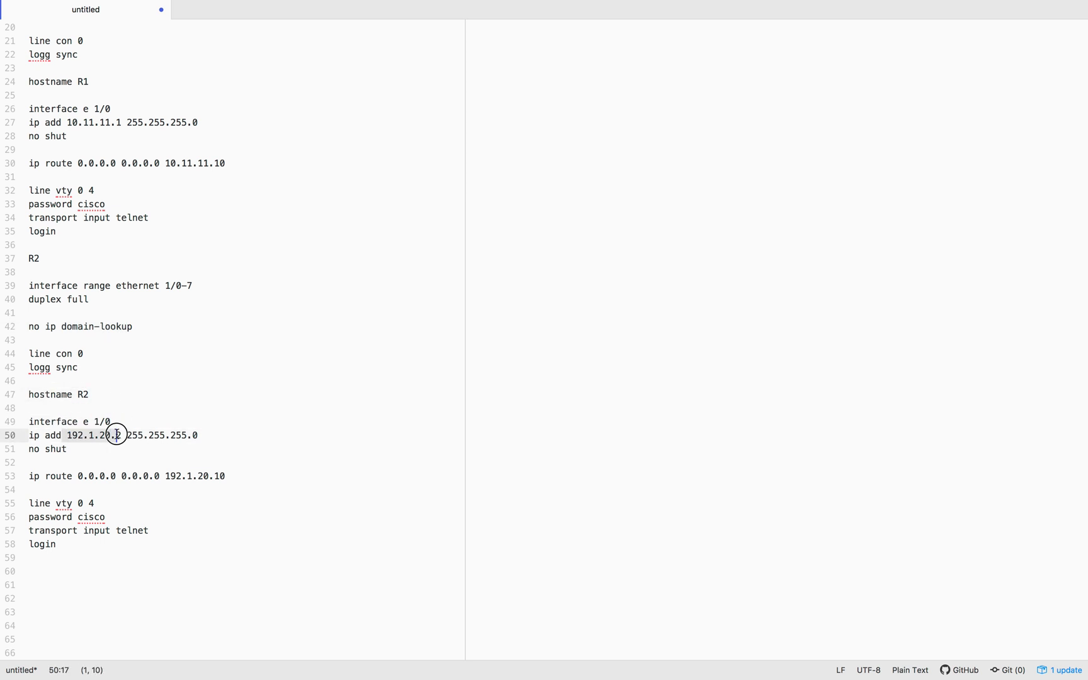
{"action": "key", "text": "ctrl+Right"}
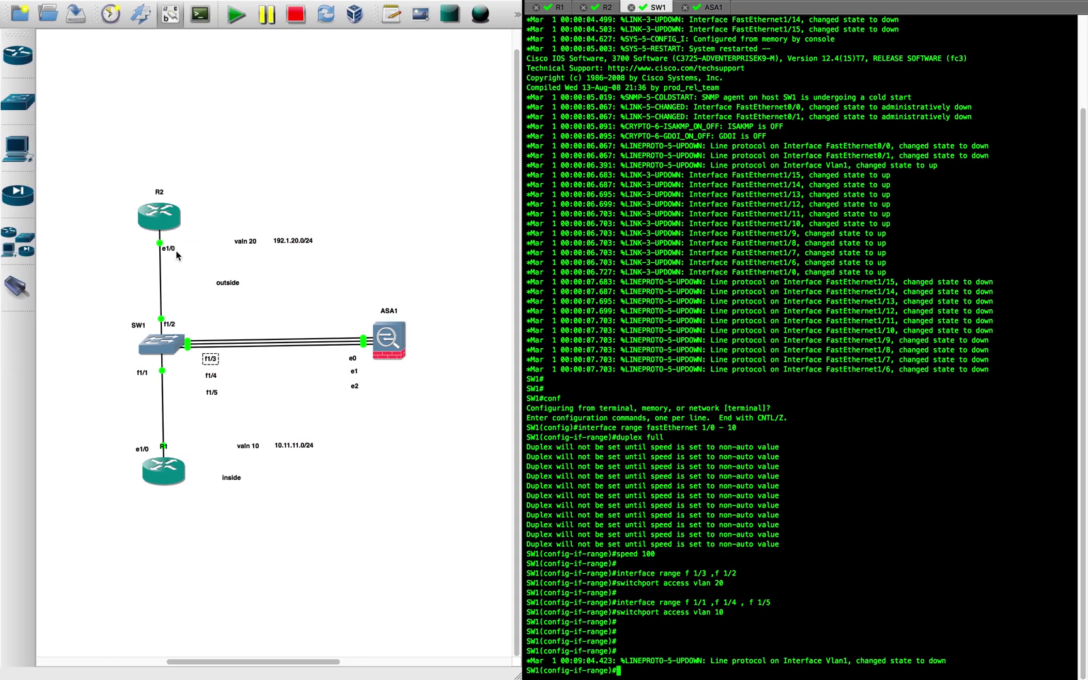
{"action": "left_click", "coordinate": [284, 241]}
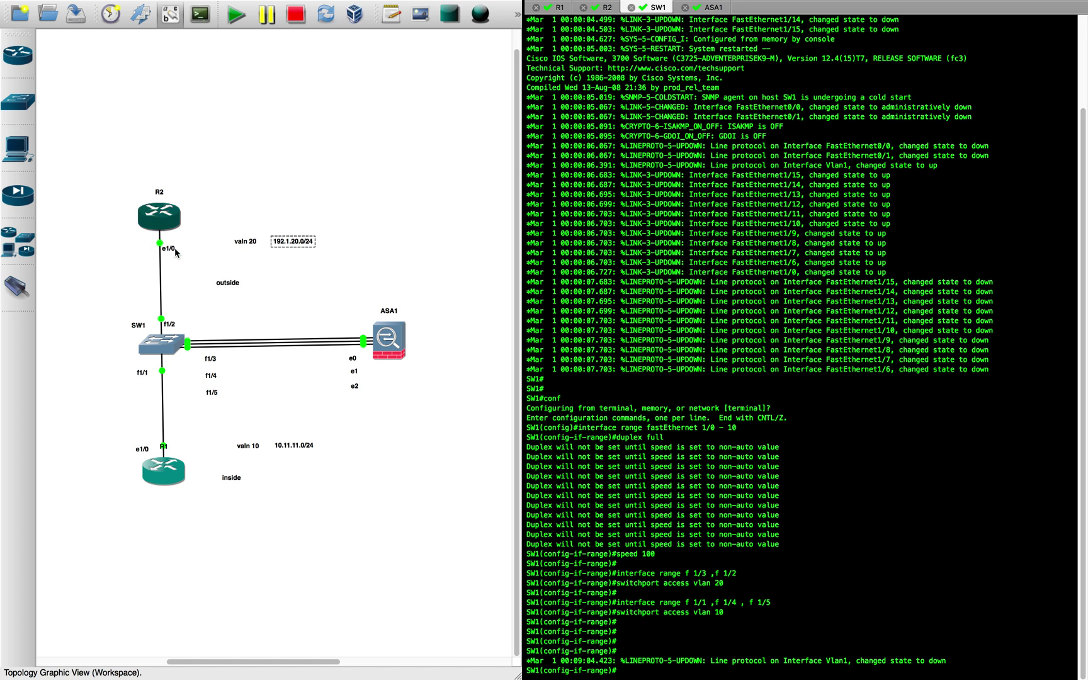
{"action": "key", "text": "ctrl+Left"}
{"action": "left_click_drag", "start_coordinate": [83, 476], "coordinate": [264, 475]}
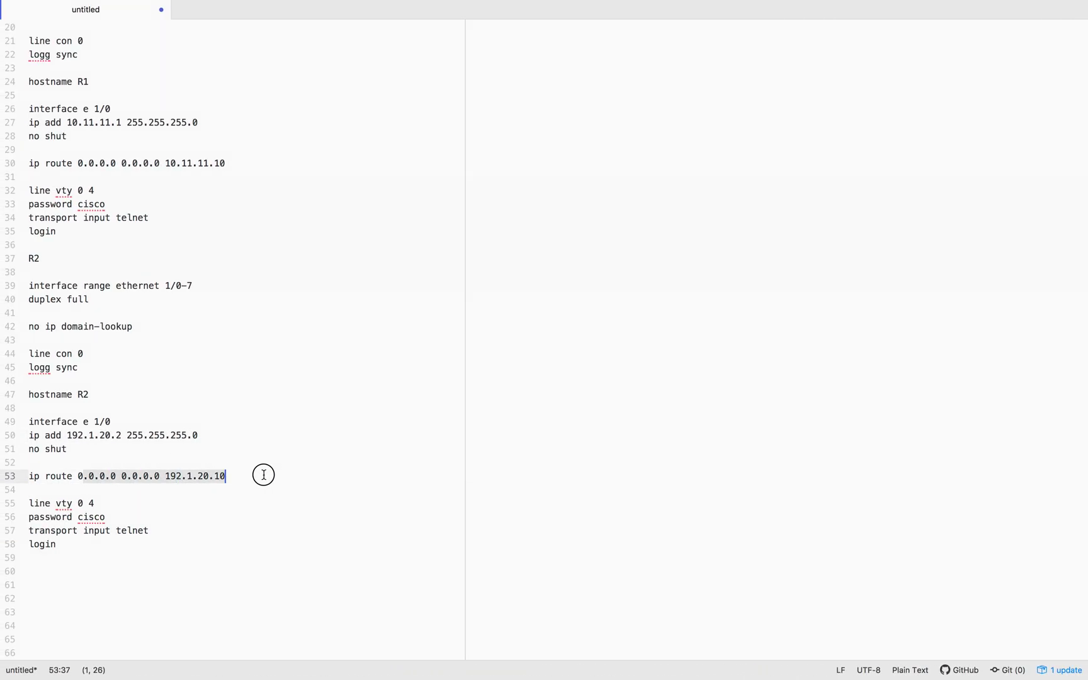
{"action": "key", "text": "ctrl+Right"}
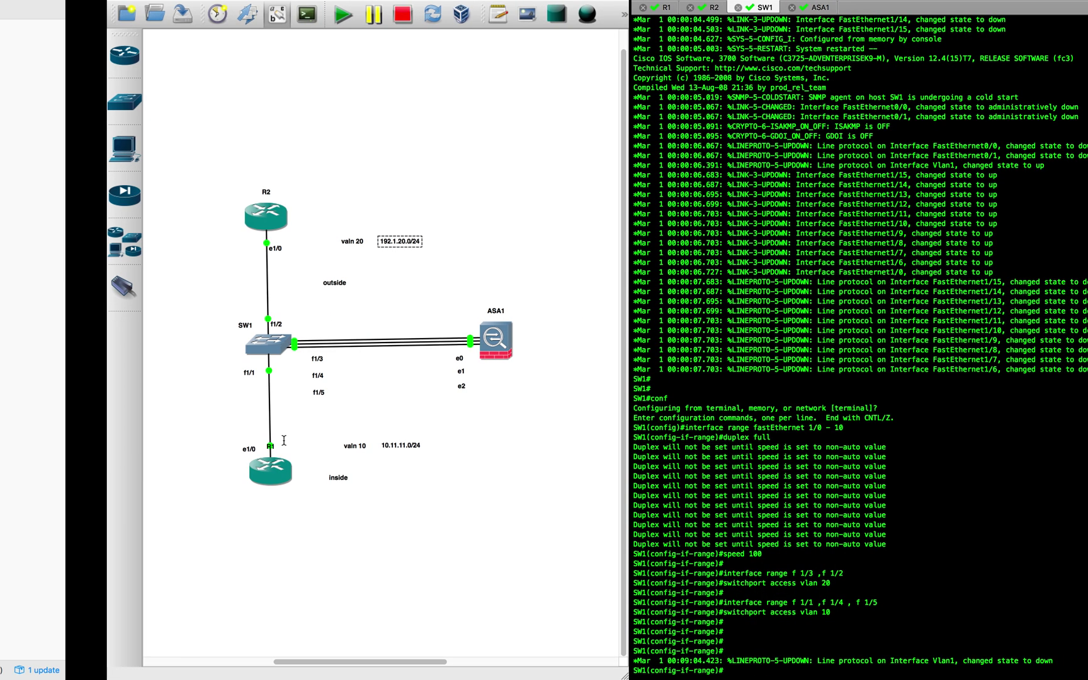
{"action": "key", "text": "ctrl+Left"}
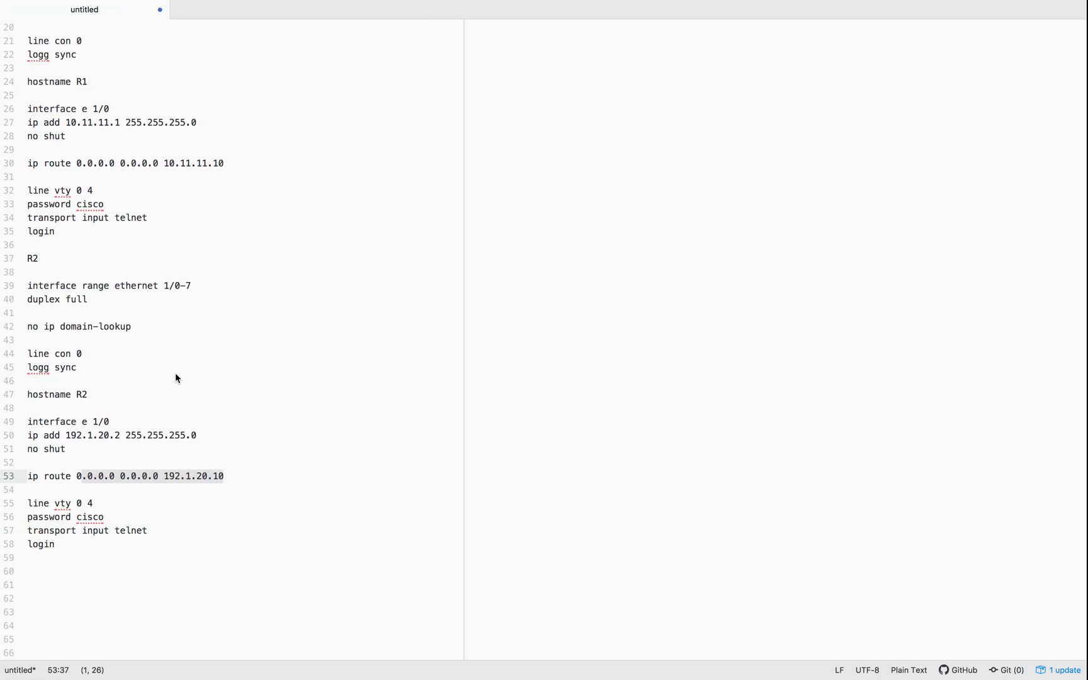
{"action": "left_click", "coordinate": [73, 533]}
- Copy R1's configuration block, including the vty password, from the notes and apply it in R1's console in global configuration mode using conf
{"action": "scroll", "coordinate": [41, 313], "scroll_direction": "up", "scroll_amount": 4}
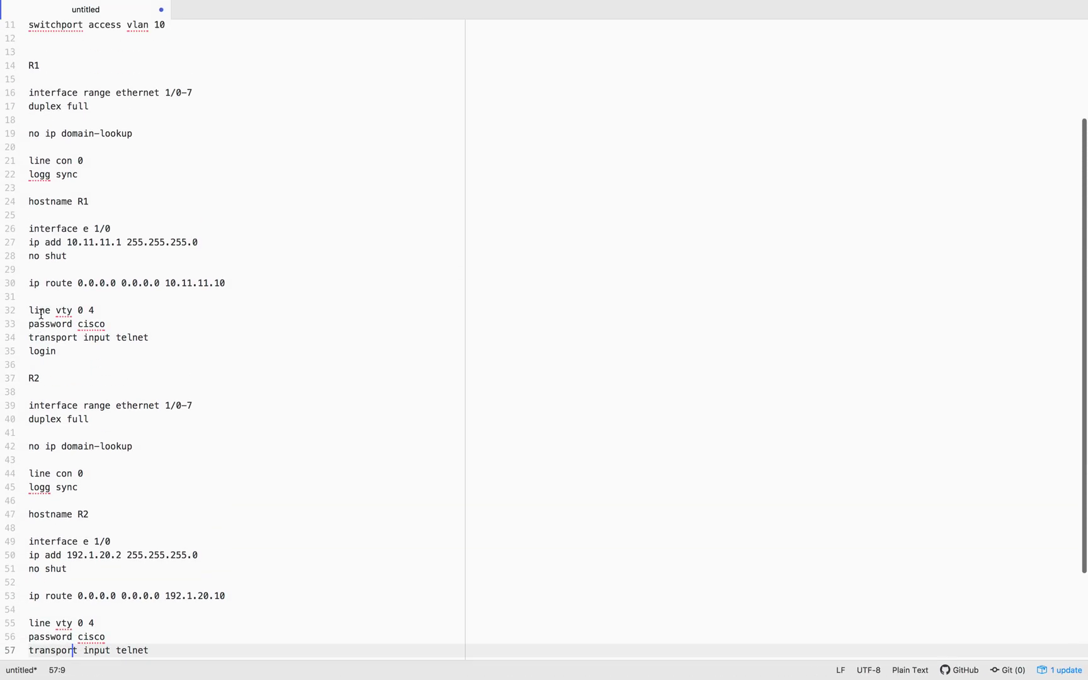
{"action": "left_click_drag", "start_coordinate": [30, 120], "coordinate": [76, 383]}
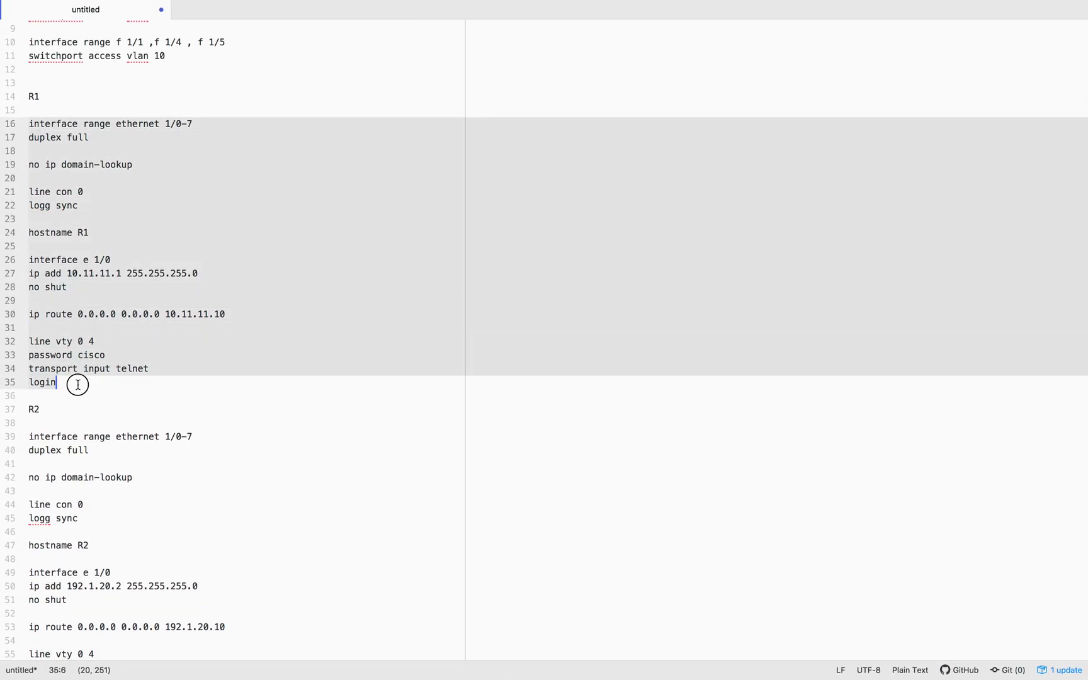
{"action": "key", "text": "ctrl+Right"}
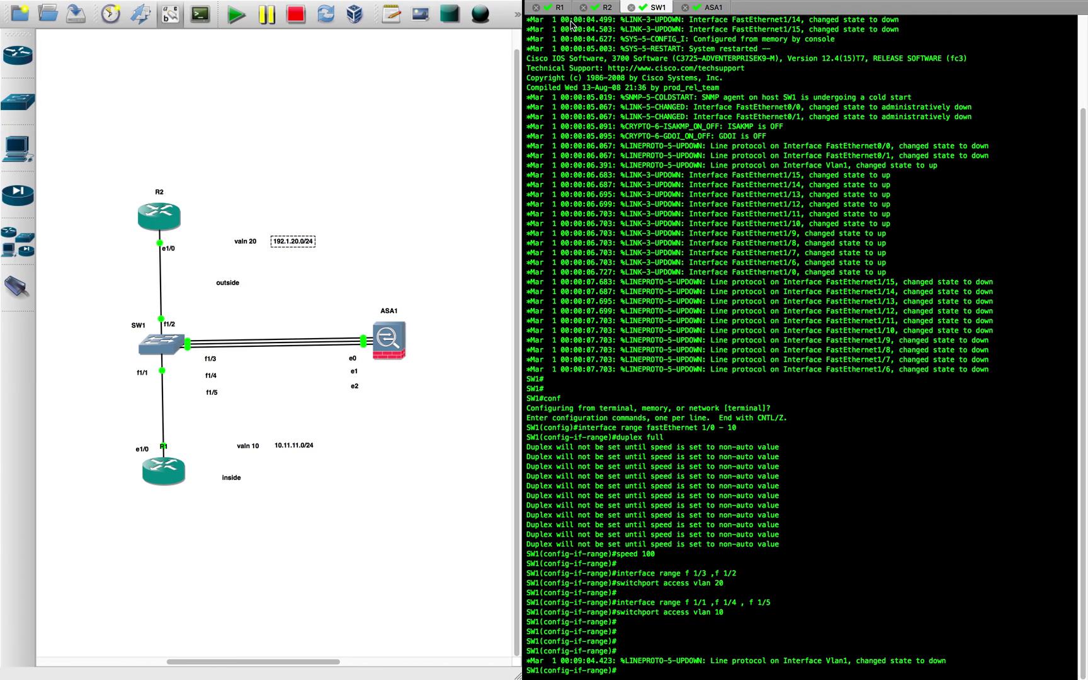
{"action": "left_click", "coordinate": [560, 7]}
{"action": "key", "text": "Return"}
{"action": "key", "text": "Return"}
{"action": "type", "text": "conf"}
{"action": "key", "text": "Return"}
{"action": "key", "text": "Return"}
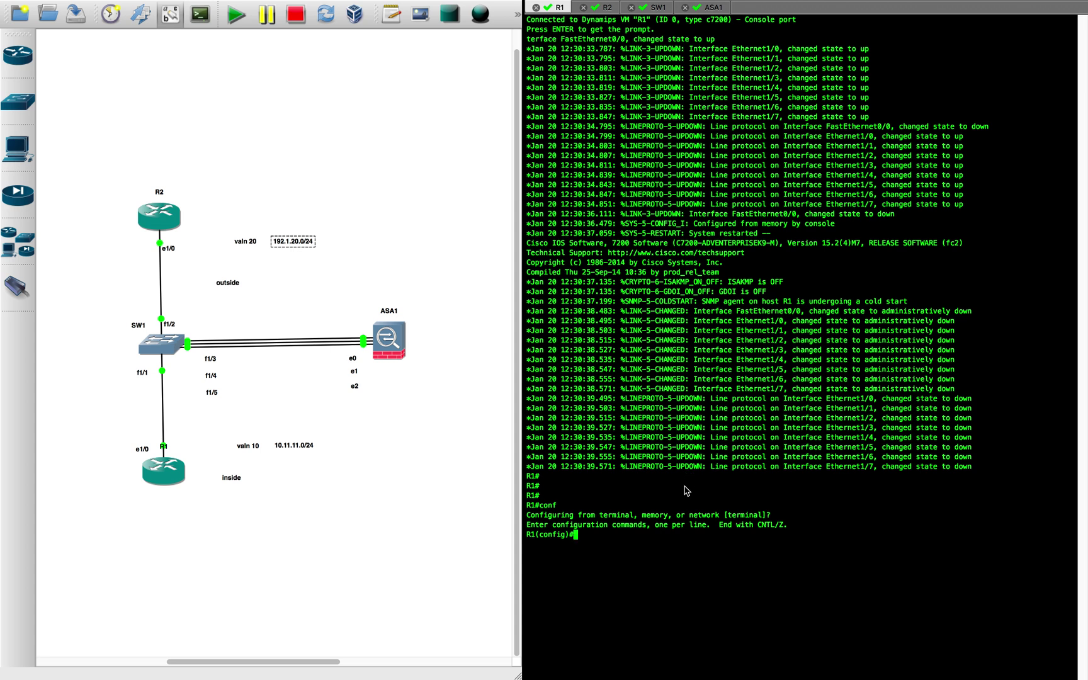
{"action": "key", "text": "super+v"}
{"action": "key", "text": "Return"}
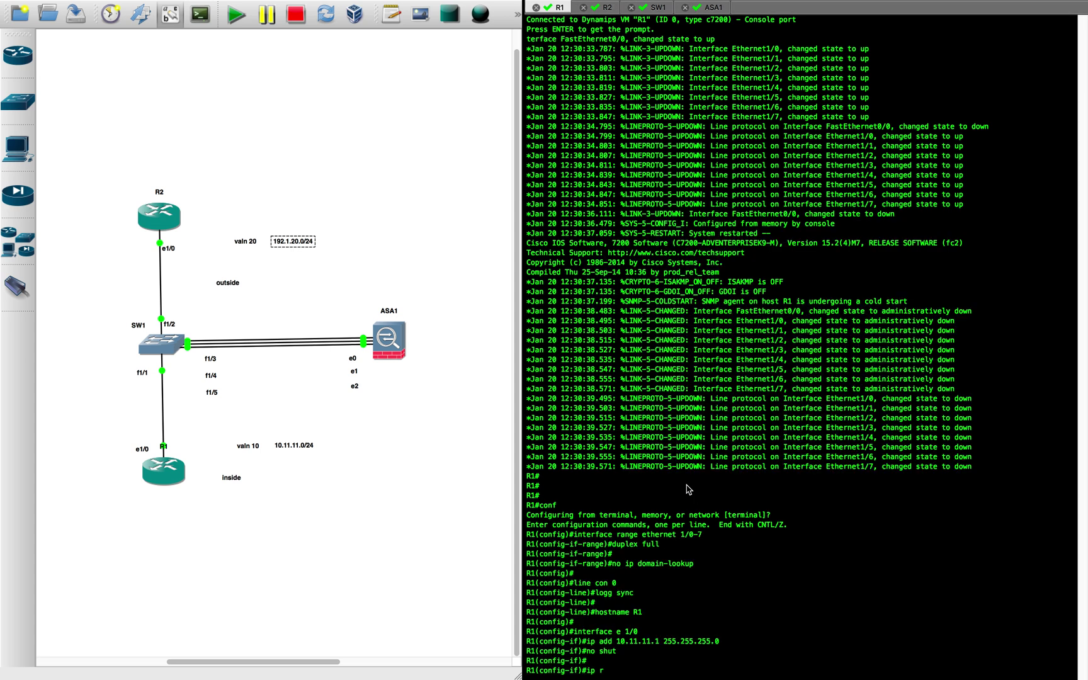
- Return to the Atom notes and copy R2's configuration block from the interface range line through login
{"action": "key", "text": "super+Tab"}
{"action": "left_click", "coordinate": [228, 362]}
{"action": "scroll", "coordinate": [122, 326], "scroll_direction": "down", "scroll_amount": 5}
{"action": "left_click_drag", "start_coordinate": [30, 283], "coordinate": [148, 541]}
- Enter configuration mode on R2's console with conf t and paste in the copied configuration, including the vty password
{"action": "key", "text": "super+Tab"}
{"action": "left_click", "coordinate": [608, 8]}
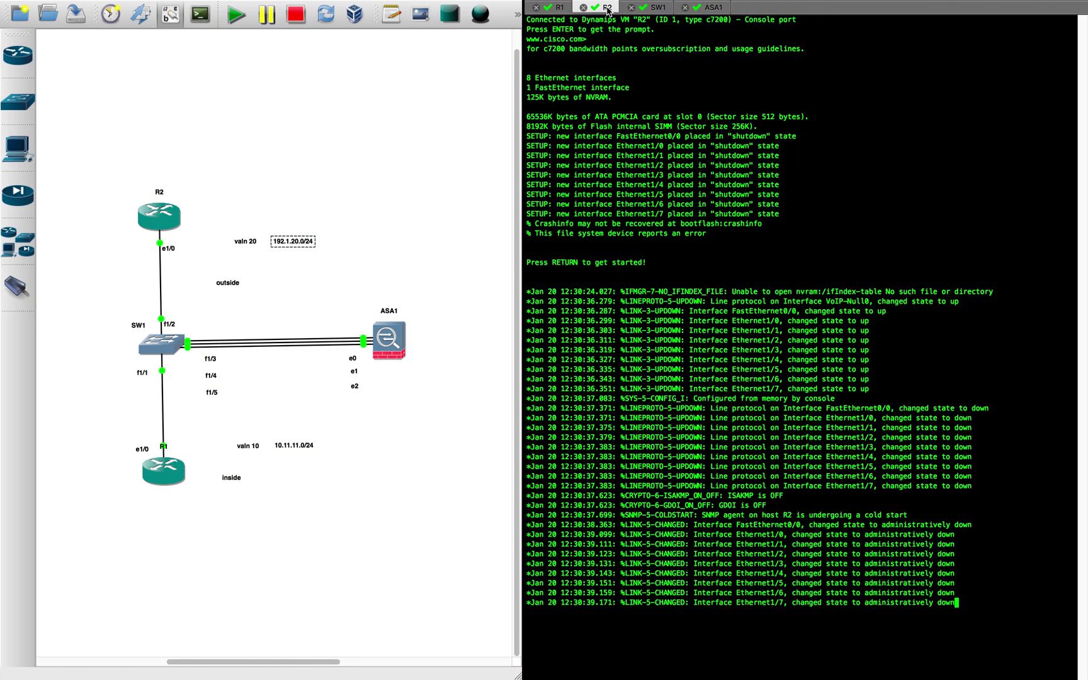
{"action": "key", "text": "Return"}
{"action": "key", "text": "Return"}
{"action": "type", "text": "conf t"}
{"action": "key", "text": "Return"}
{"action": "key", "text": "Return"}
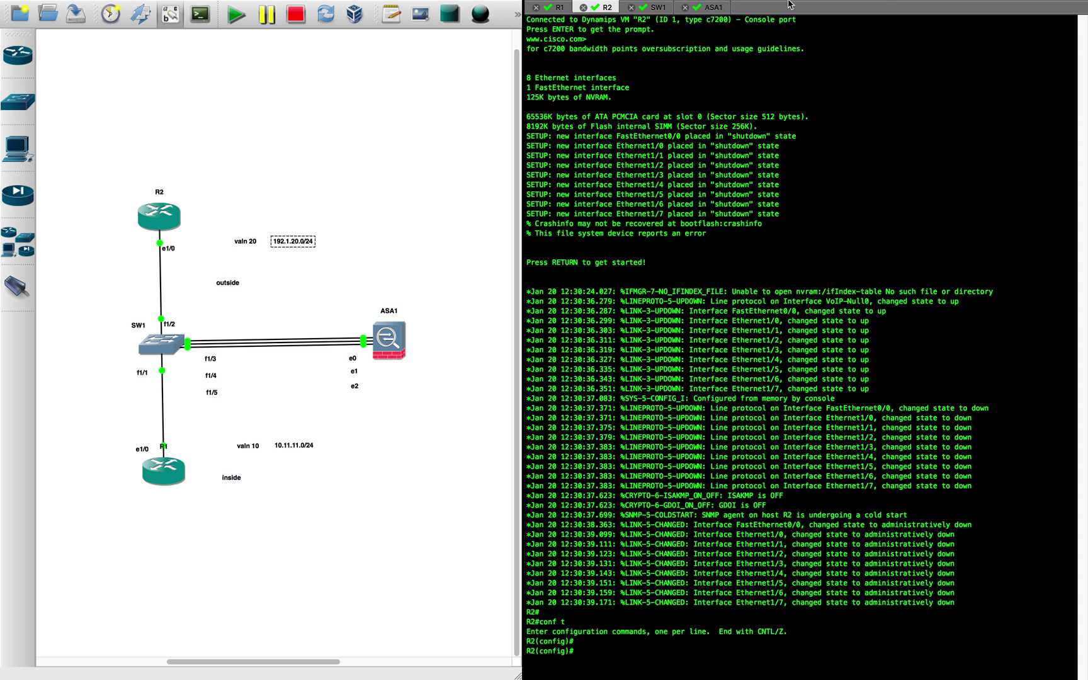
{"action": "key", "text": "super+v"}
{"action": "key", "text": "Return"}
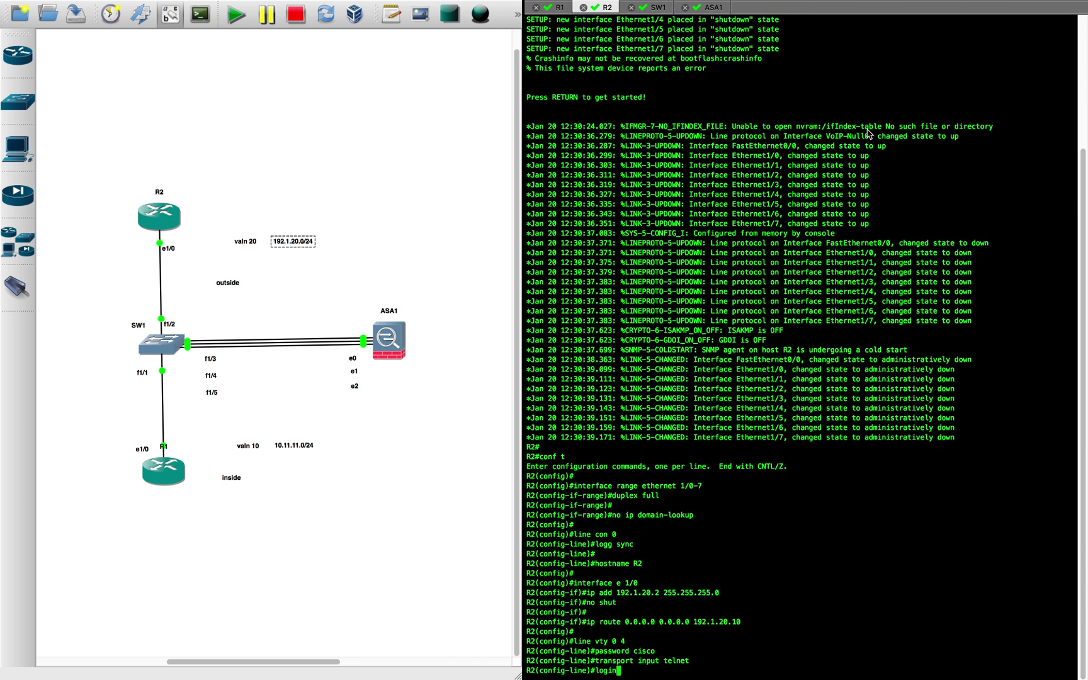
- Review the router notes, the GNS3 topology and the ASA redundancy diagram for the inside and outside interfaces
{"action": "key", "text": "ctrl+Left"}
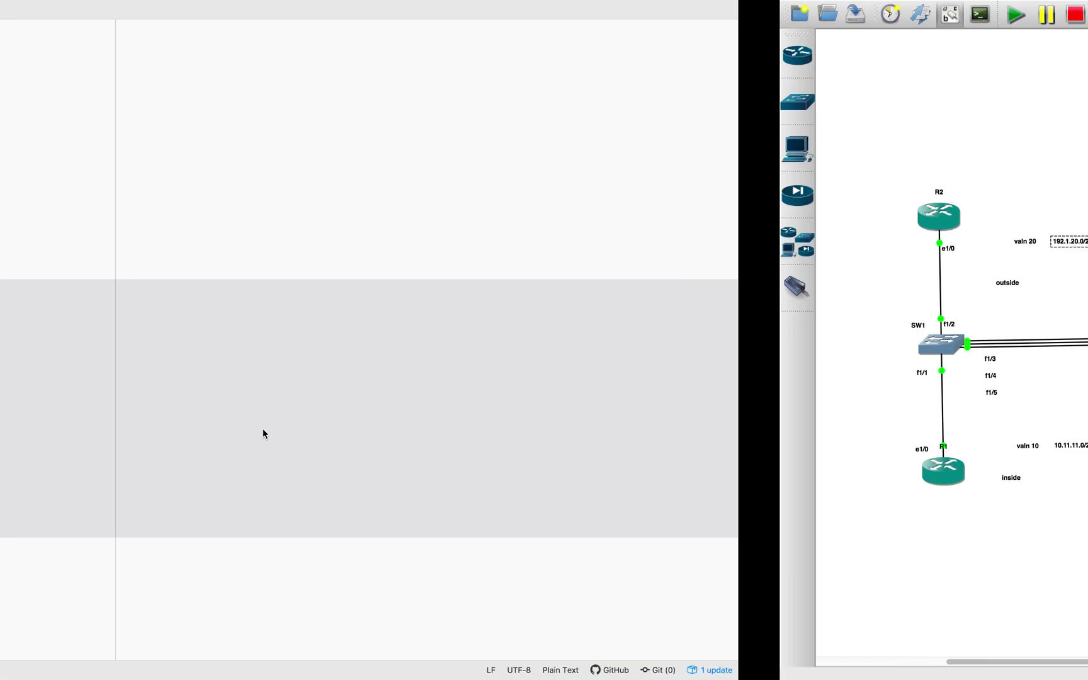
{"action": "left_click", "coordinate": [263, 431]}
{"action": "scroll", "coordinate": [264, 430], "scroll_direction": "up", "scroll_amount": 5}
{"action": "scroll", "coordinate": [263, 430], "scroll_direction": "down", "scroll_amount": 5}
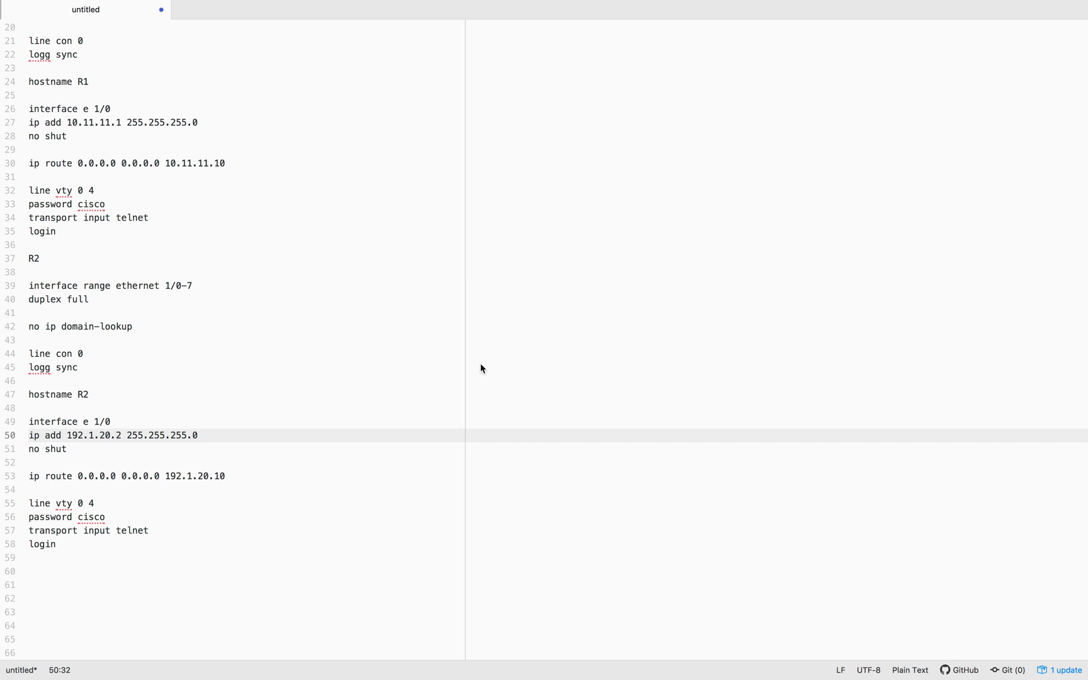
{"action": "key", "text": "ctrl+Right"}
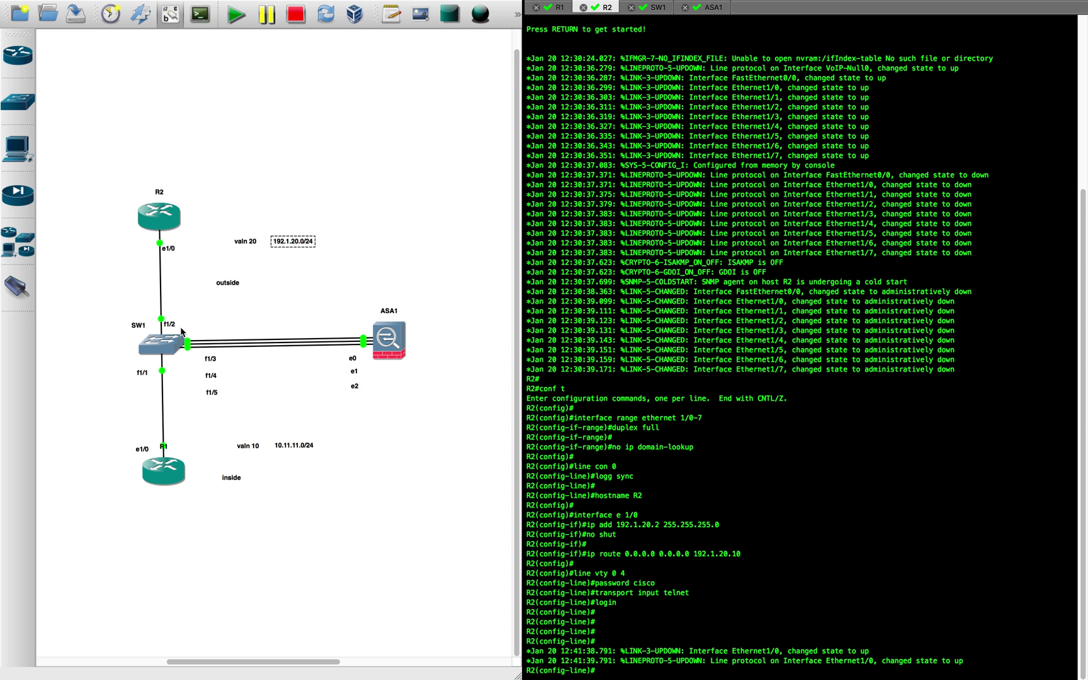
{"action": "key", "text": "ctrl+Right"}
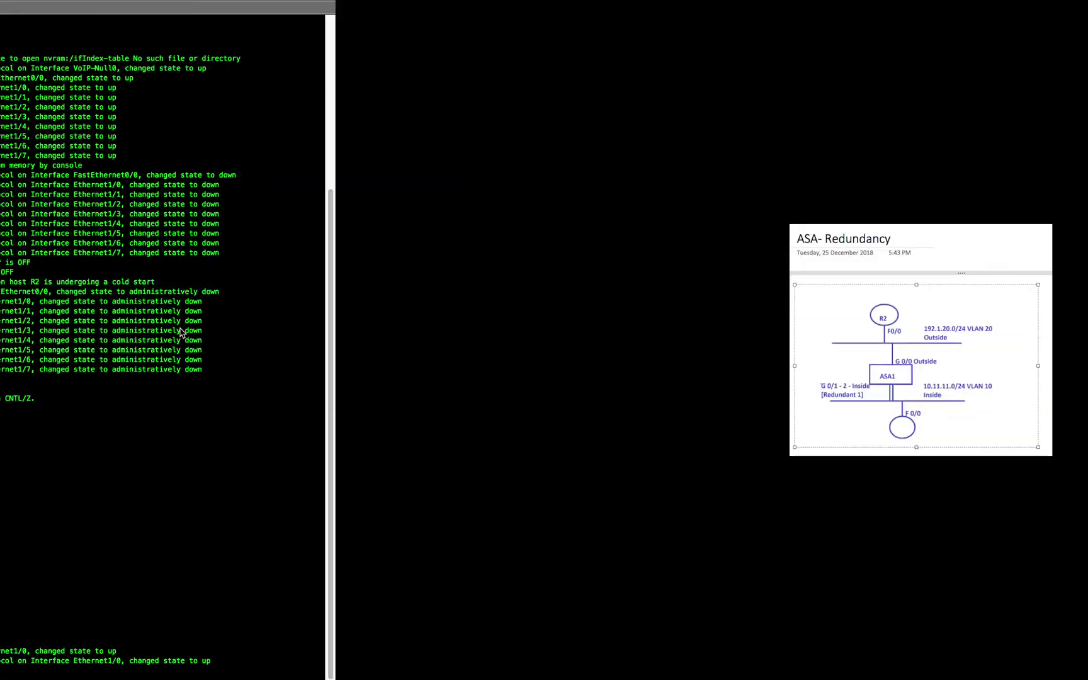
{"action": "key", "text": "ctrl+Left"}
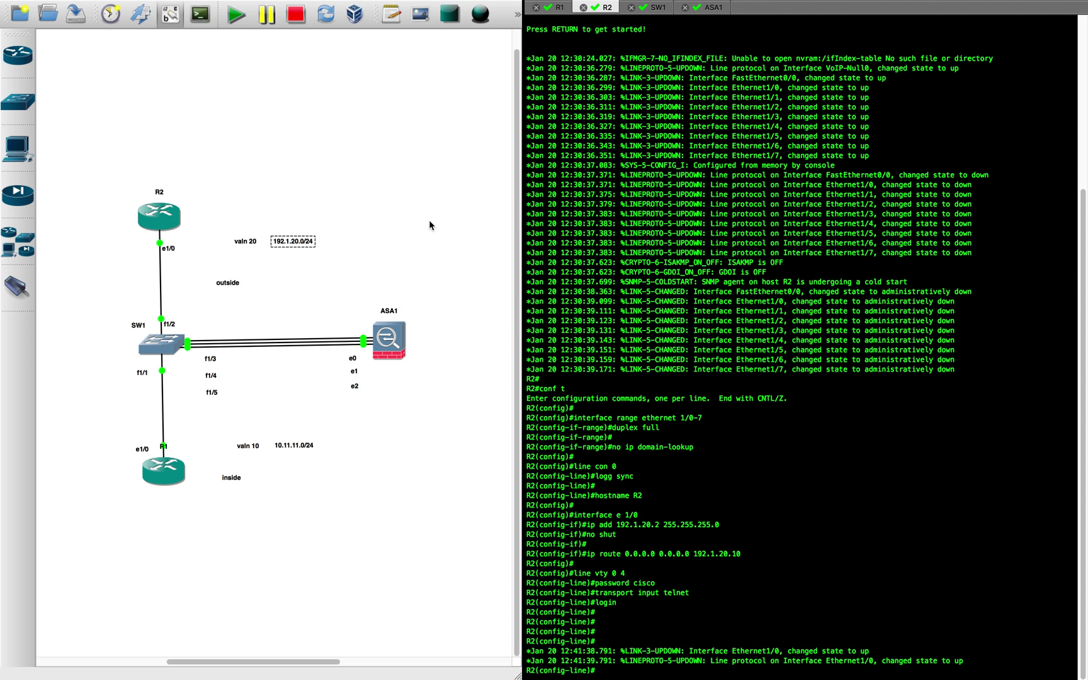
- Add an ASA section to the Atom notes with interface g 0, nameif outside, ip add 192.1.20.10 and no shut
{"action": "key", "text": "ctrl+Right"}
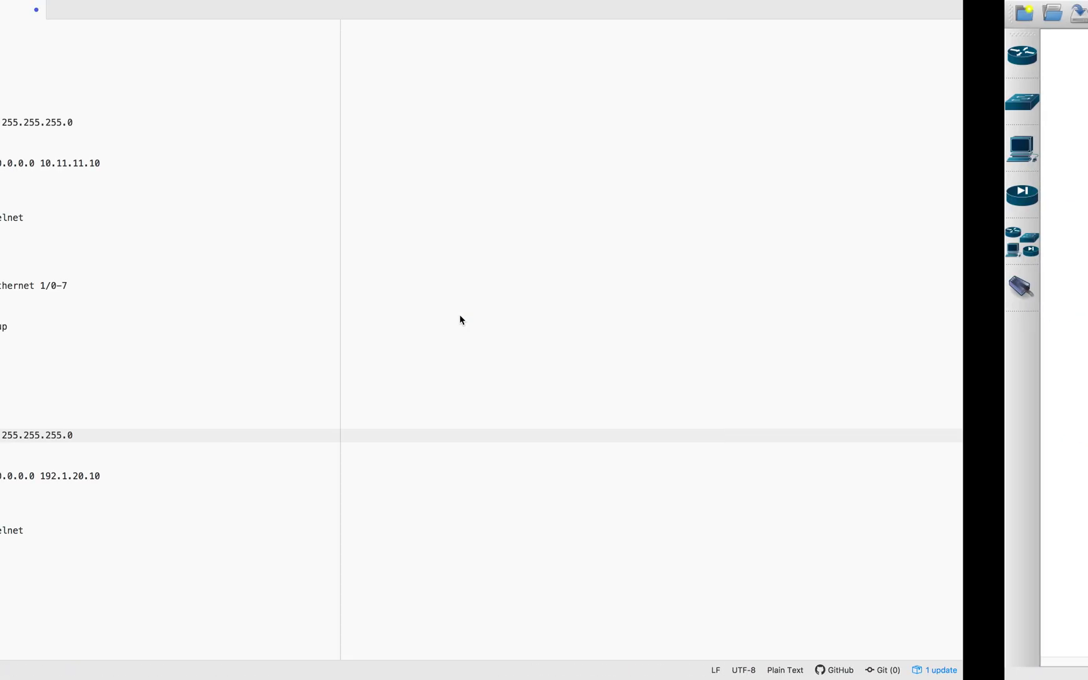
{"action": "left_click", "coordinate": [246, 566]}
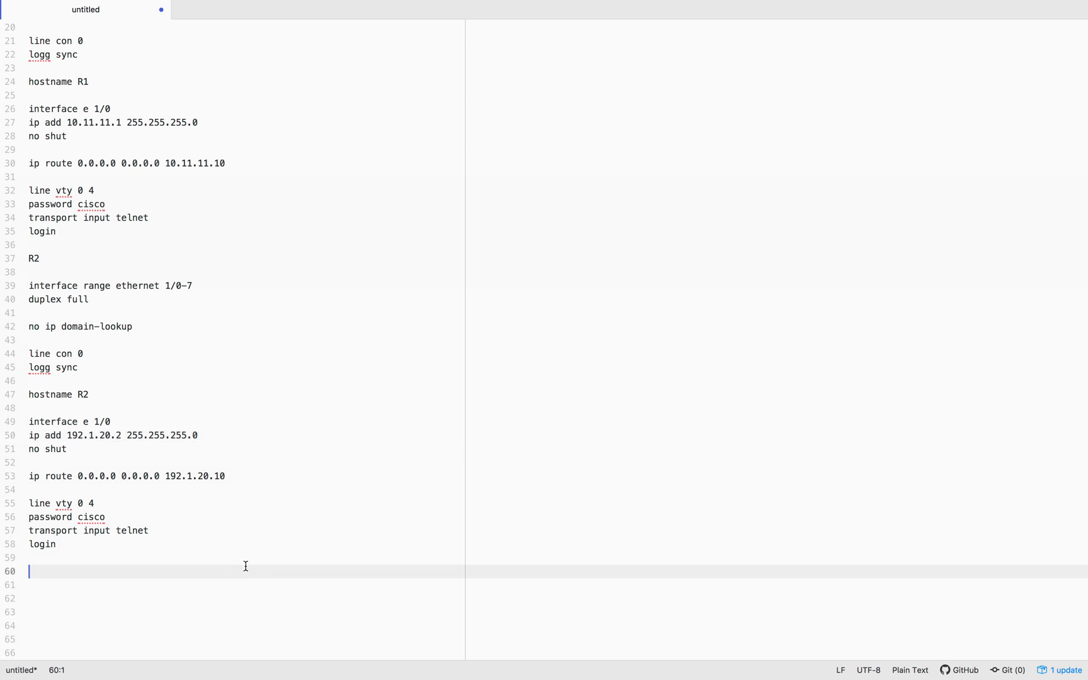
{"action": "type", "text": "ASA"}
{"action": "key", "text": "Return"}
{"action": "key", "text": "Return"}
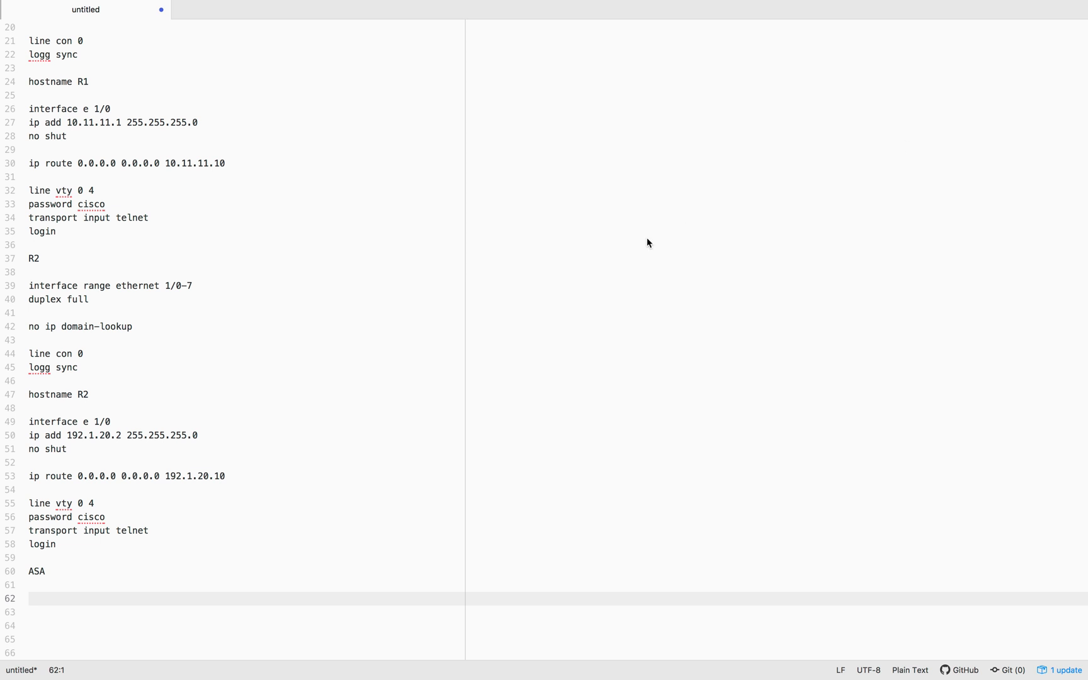
{"action": "type", "text": "interface g 0 nameif outside ip add 192.1.20.10 no shut"}
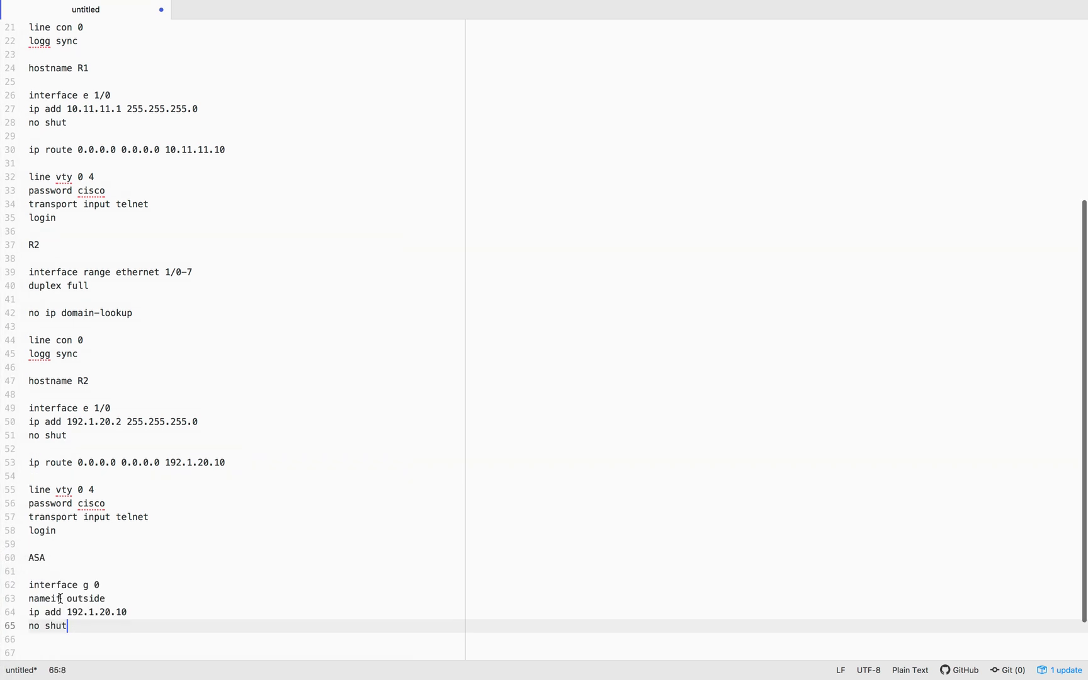
- Add a long run of blank lines below the no shut line in the notes' ASA section
{"action": "left_click", "coordinate": [123, 580]}
{"action": "left_click", "coordinate": [114, 637]}
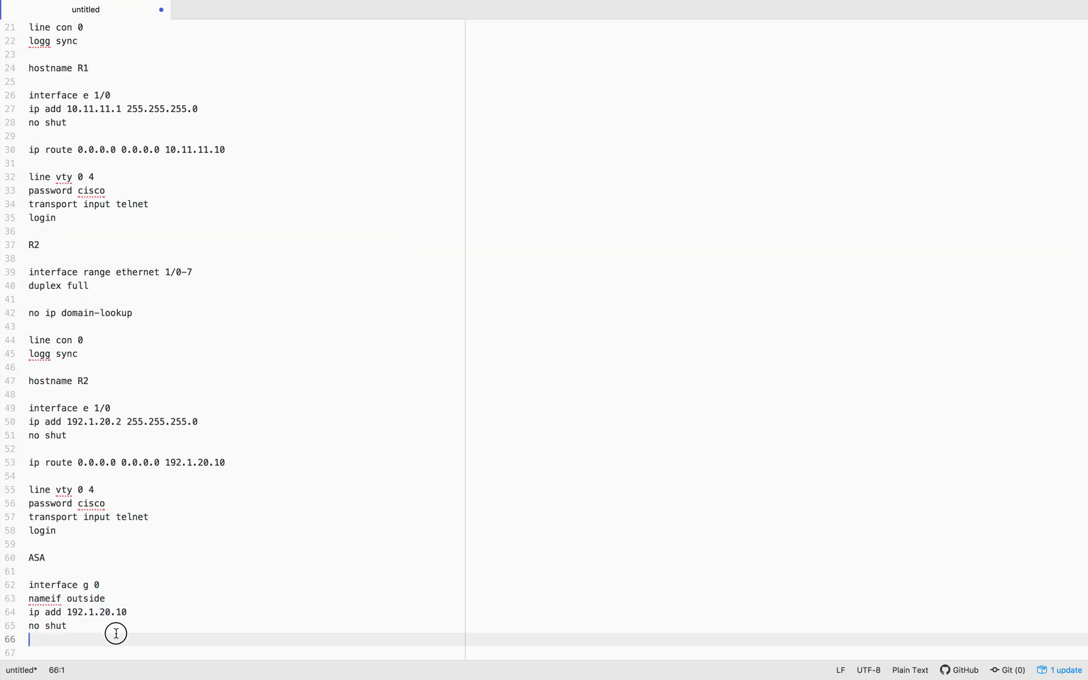
{"action": "key", "text": "Return"}
{"action": "key", "text": "Return"}
{"action": "key", "text": "Return"}
{"action": "key", "text": "Return"}
{"action": "key", "text": "Return"}
{"action": "key", "text": "Return"}
{"action": "key", "text": "Return"}
{"action": "key", "text": "Return"}
{"action": "key", "text": "Return"}
{"action": "key", "text": "Return"}
{"action": "key", "text": "Return"}
{"action": "key", "text": "Return"}
{"action": "key", "text": "Return"}
{"action": "key", "text": "Return"}
{"action": "key", "text": "Return"}
{"action": "key", "text": "Return"}
{"action": "key", "text": "Return"}
{"action": "key", "text": "Return"}
{"action": "key", "text": "Return"}
{"action": "key", "text": "Return"}
{"action": "key", "text": "Return"}
{"action": "key", "text": "Return"}
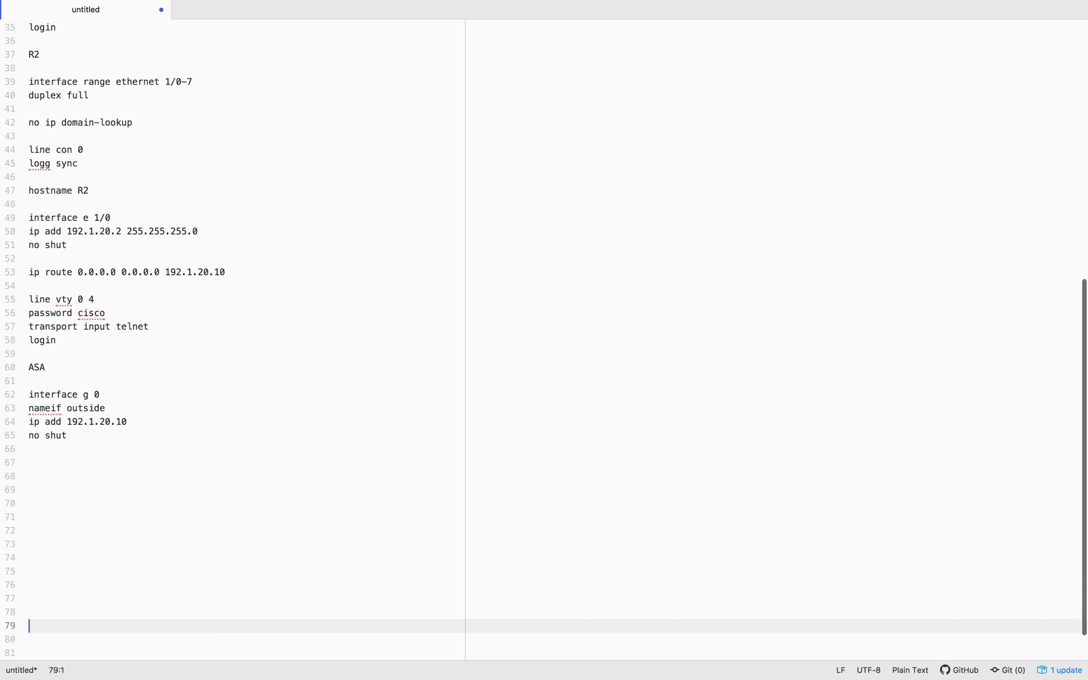
- Add the default route line route outside 0 0 192.1.20.2 below the ASA's outside interface block
{"action": "double_click", "coordinate": [87, 284]}
{"action": "left_click", "coordinate": [70, 303]}
{"action": "left_click_drag", "start_coordinate": [137, 306], "coordinate": [68, 312]}
{"action": "left_click", "coordinate": [67, 313]}
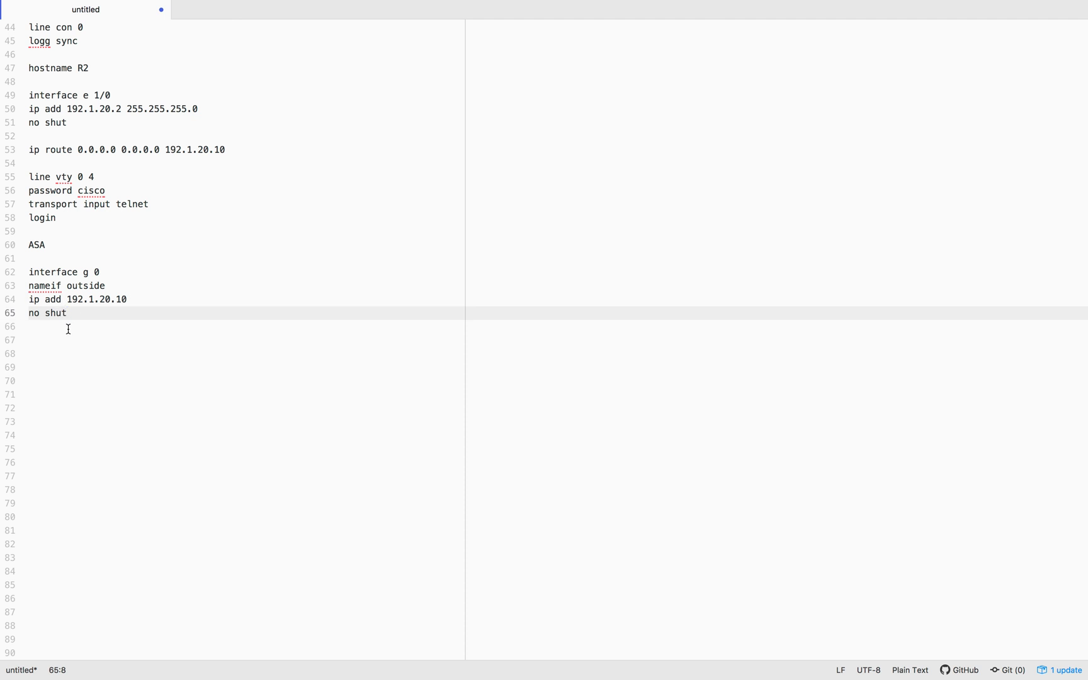
{"action": "left_click", "coordinate": [29, 340]}
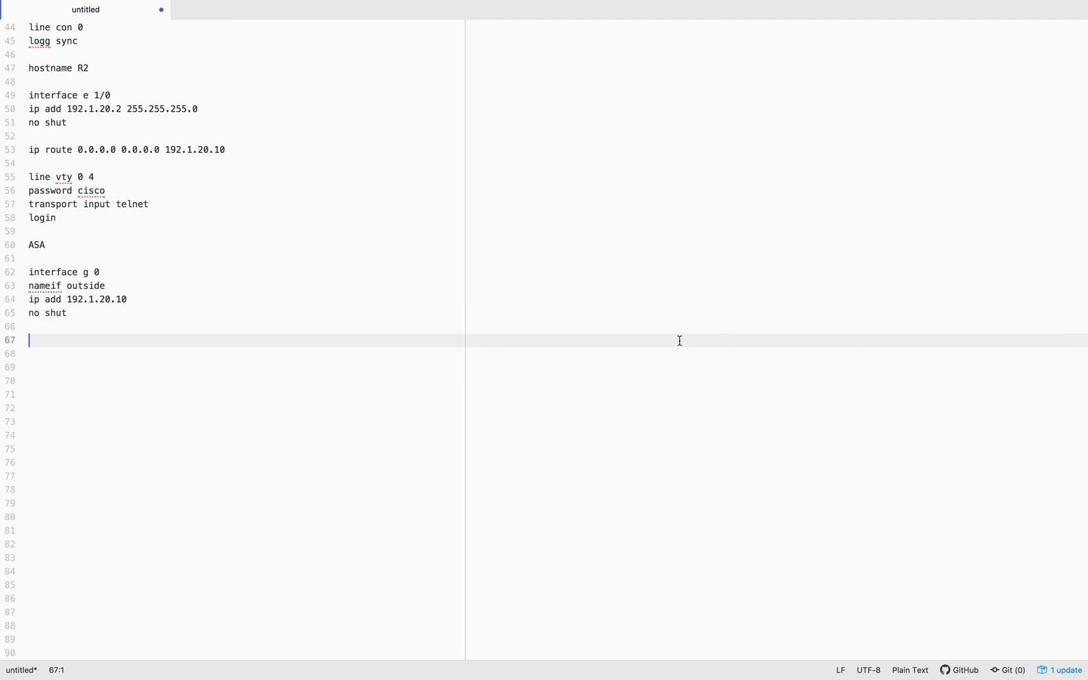
{"action": "key", "text": "super+Tab"}
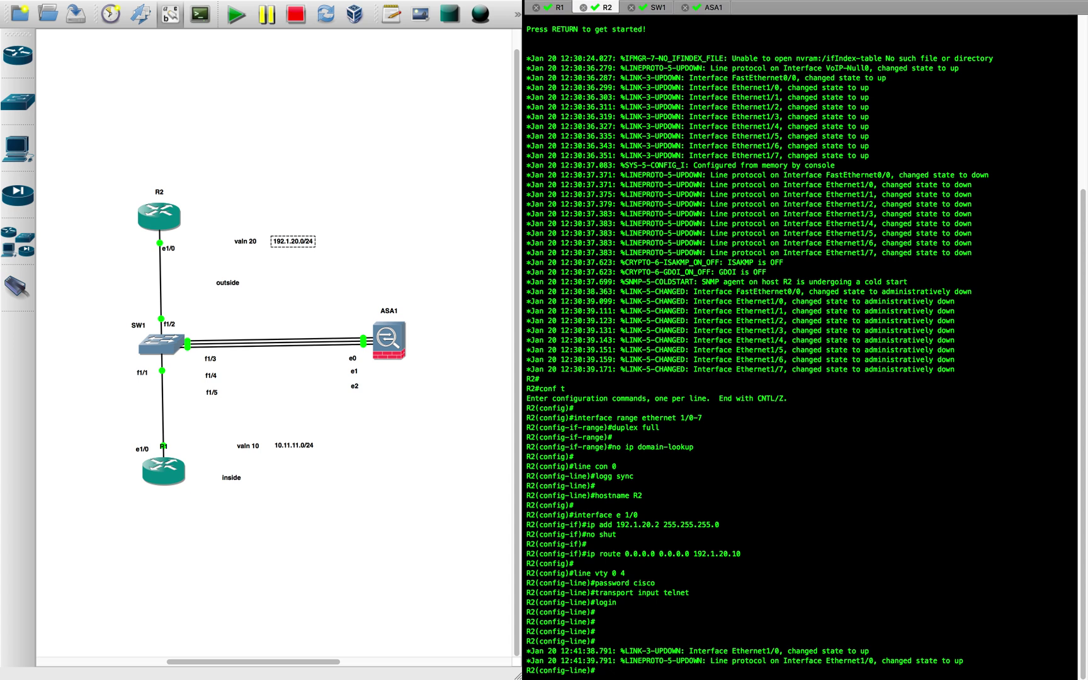
{"action": "key", "text": "super+Tab"}
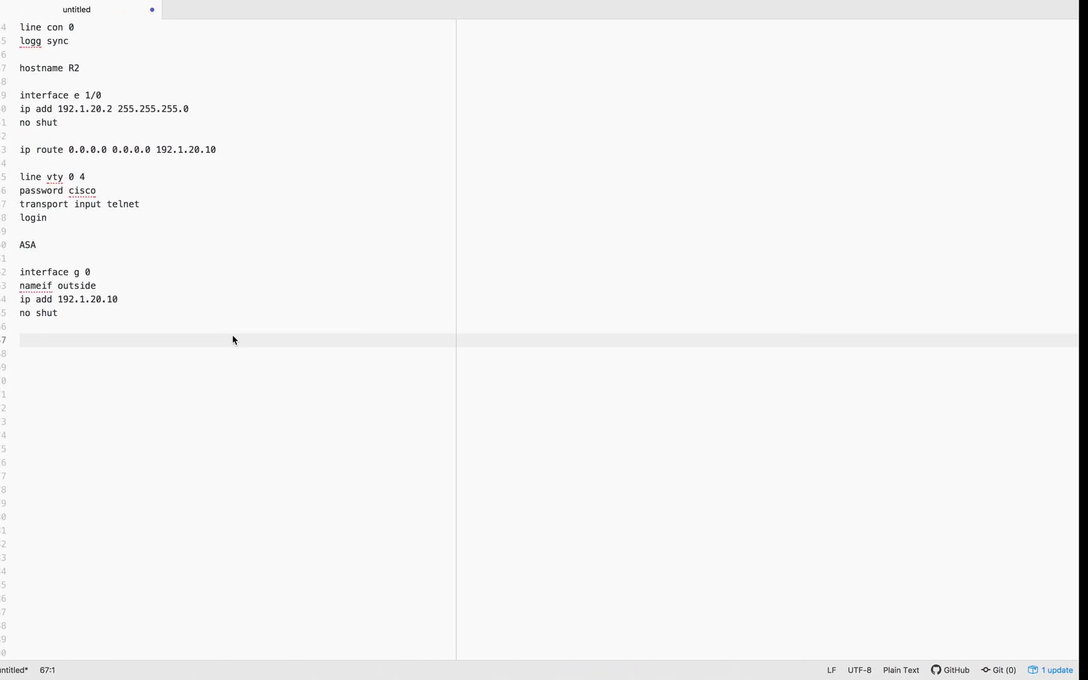
{"action": "type", "text": "route outside 0 0 192.1.20.2"}
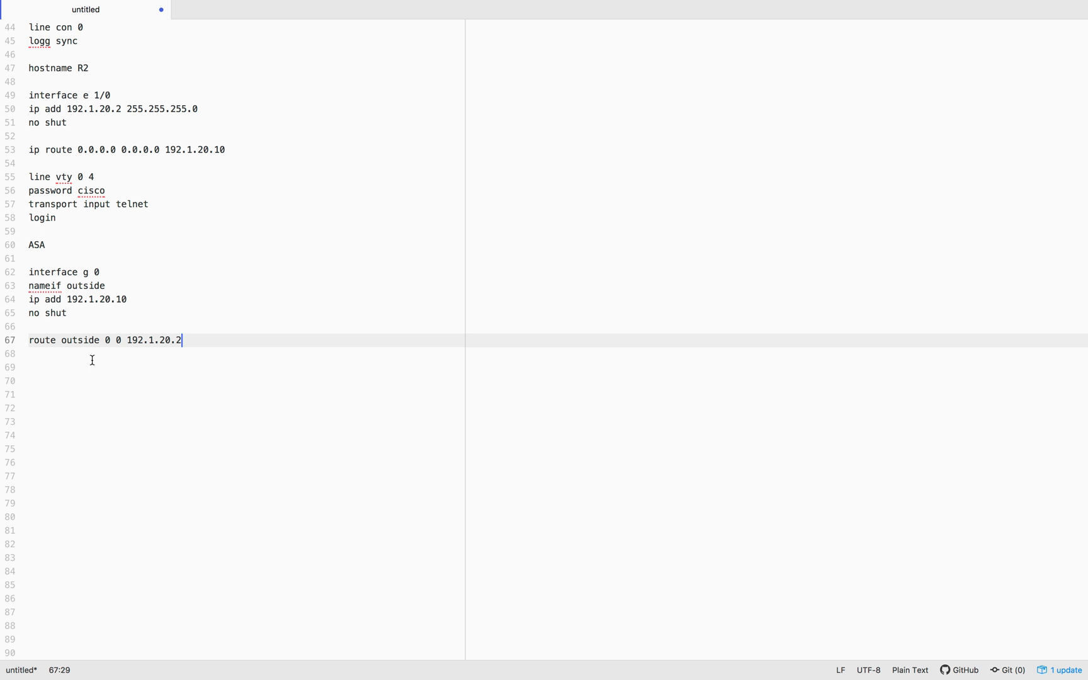
{"action": "left_click_drag", "start_coordinate": [104, 340], "coordinate": [183, 338]}
{"action": "left_click", "coordinate": [151, 361]}
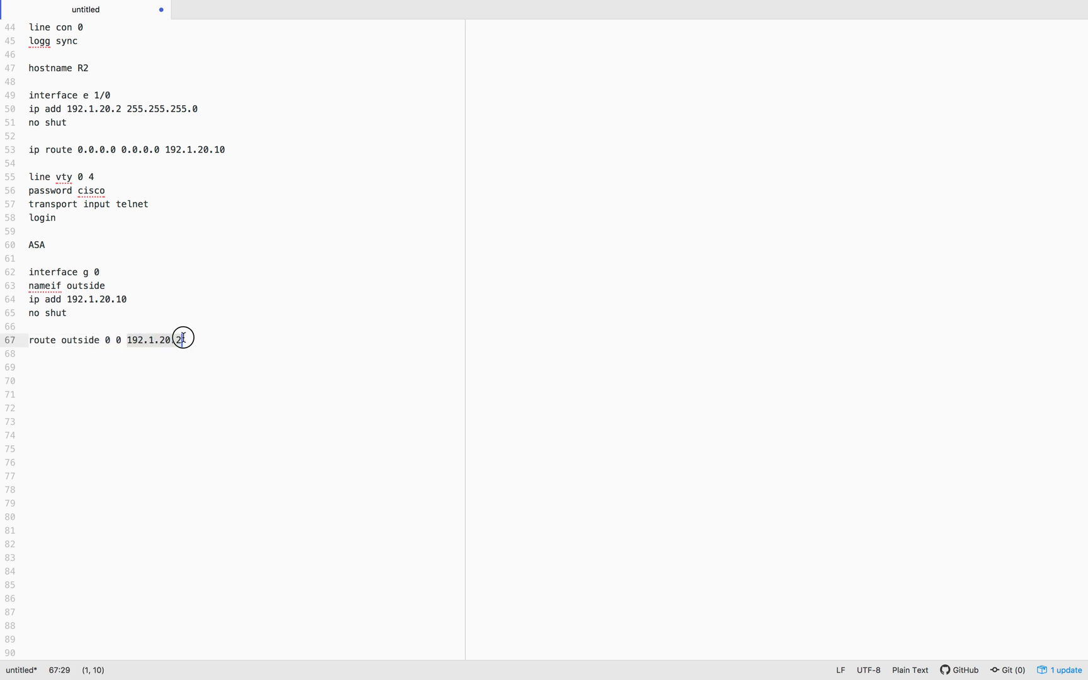
{"action": "left_click", "coordinate": [184, 339]}
{"action": "key", "text": "Return"}
{"action": "key", "text": "Return"}
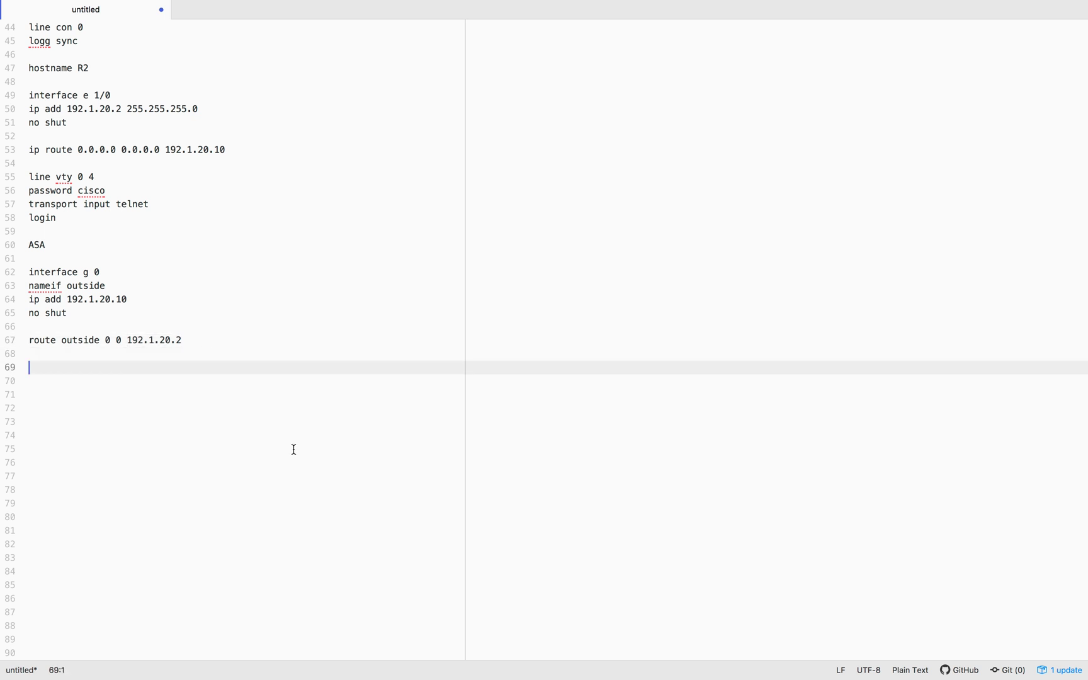
- Check ASA1's e1 and e2 links in the GNS3 topology and add interface g 1 and interface g 2, each with no shut, to the Atom notes
{"action": "key", "text": "ctrl+Right"}
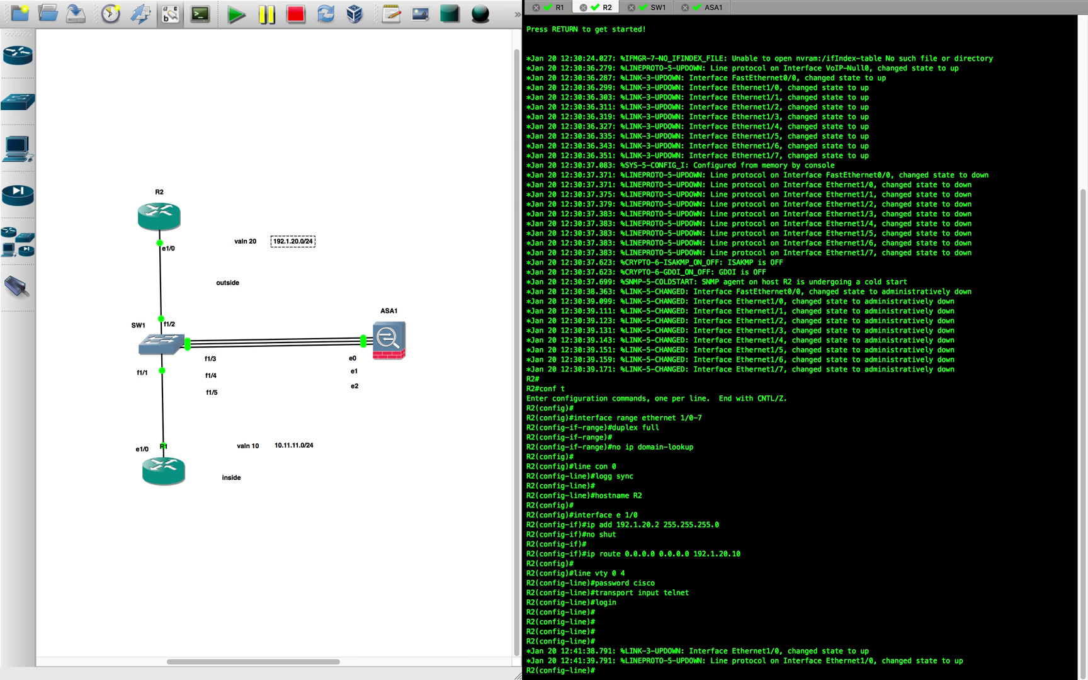
{"action": "left_click", "coordinate": [356, 387]}
{"action": "left_click", "coordinate": [390, 435]}
{"action": "left_click", "coordinate": [365, 388]}
{"action": "left_click_drag", "start_coordinate": [380, 327], "coordinate": [356, 387]}
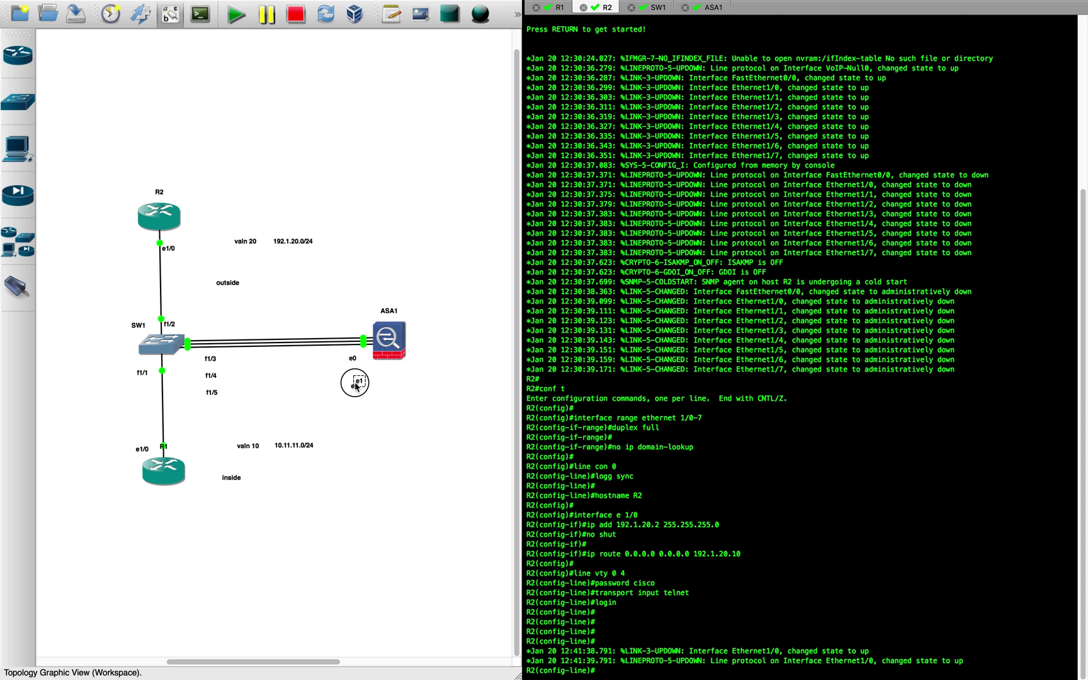
{"action": "key", "text": "ctrl+Left"}
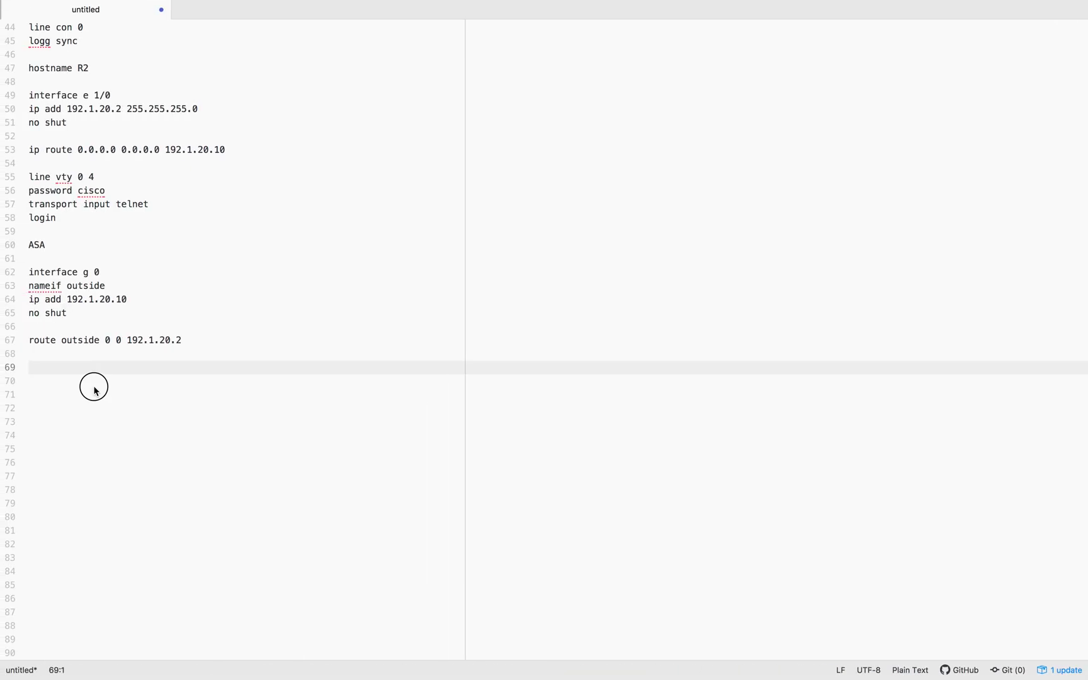
{"action": "left_click", "coordinate": [94, 386]}
{"action": "left_click", "coordinate": [76, 371]}
{"action": "type", "text": "interface g 1 no shut  interface g 2 no shut"}
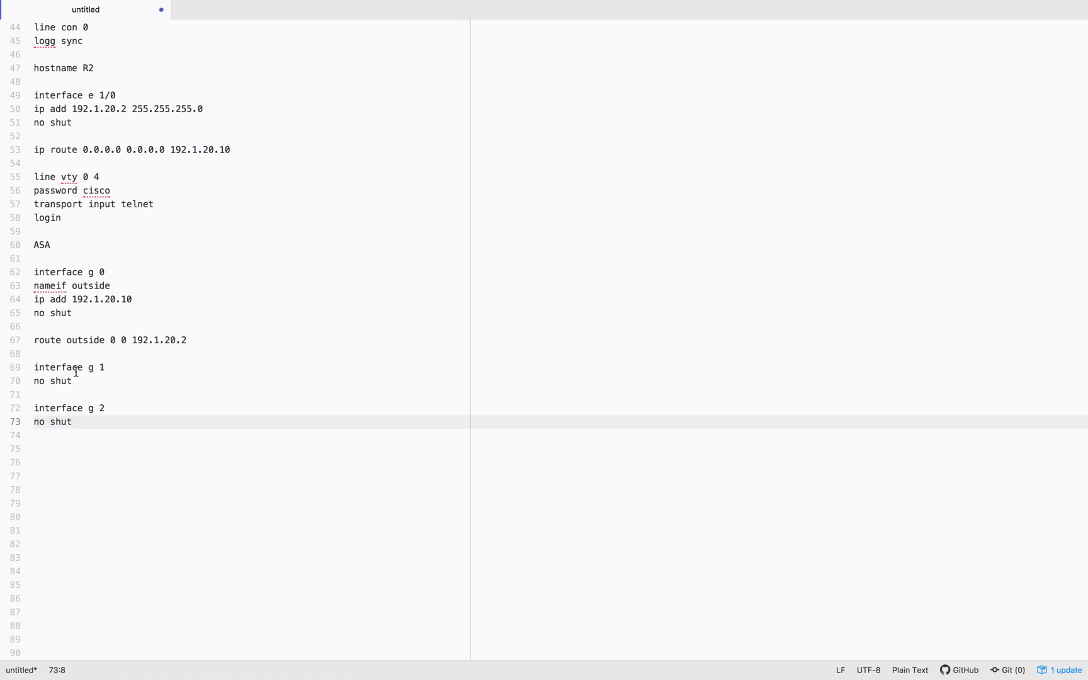
- Compare the interface g 1 and g 2 entries in the notes with ASA1's e1 and e2 labels in the GNS3 topology
{"action": "left_click", "coordinate": [106, 370]}
{"action": "left_click", "coordinate": [120, 408]}
{"action": "key", "text": "ctrl+Right"}
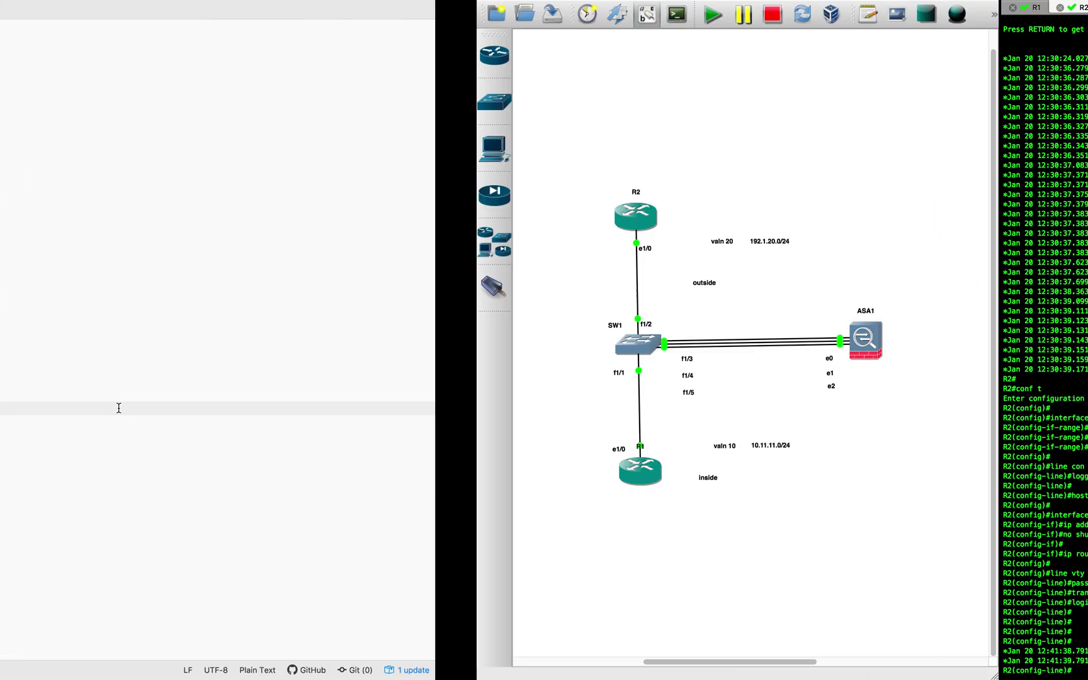
{"action": "left_click", "coordinate": [354, 375]}
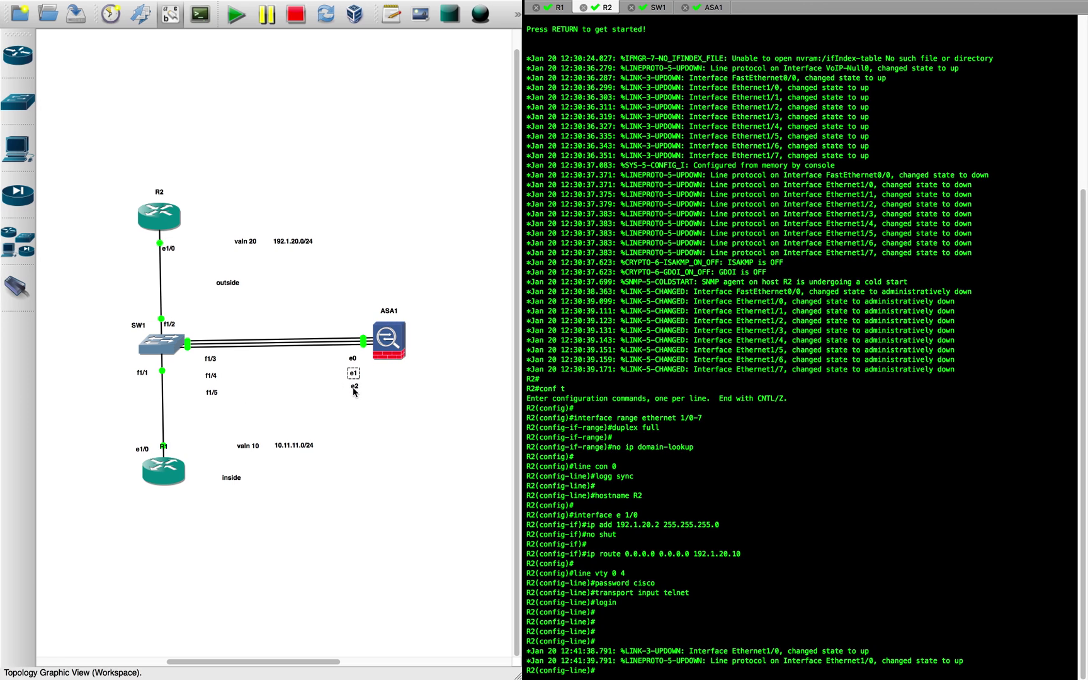
{"action": "key", "text": "ctrl+Left"}
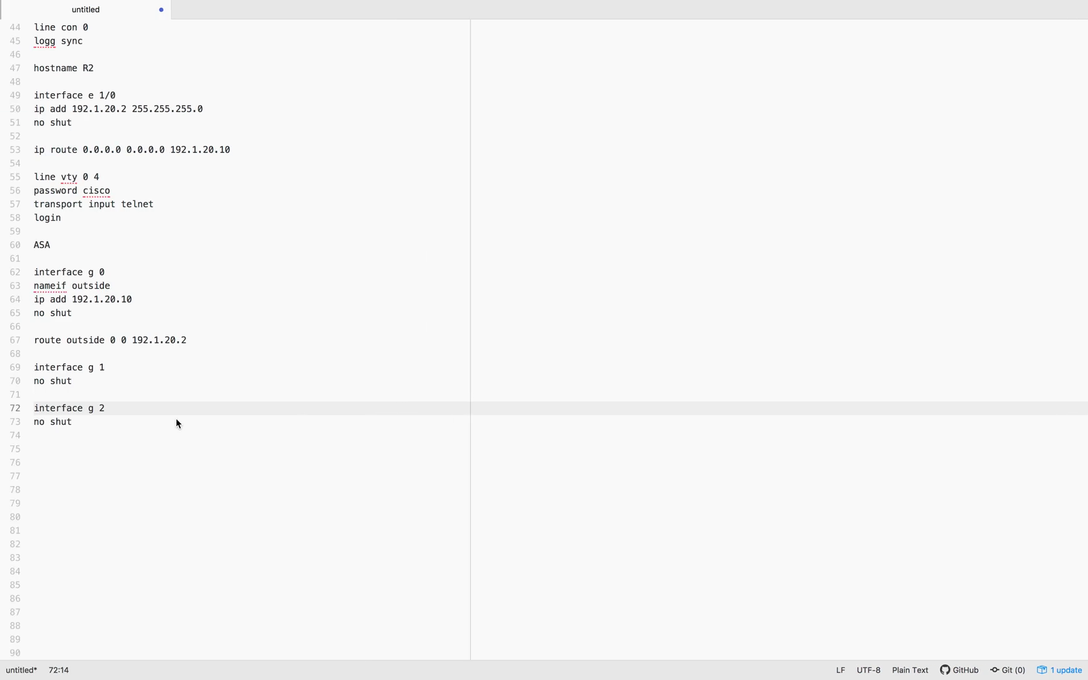
{"action": "left_click", "coordinate": [126, 368]}
{"action": "left_click", "coordinate": [124, 411]}
{"action": "left_click", "coordinate": [123, 427]}
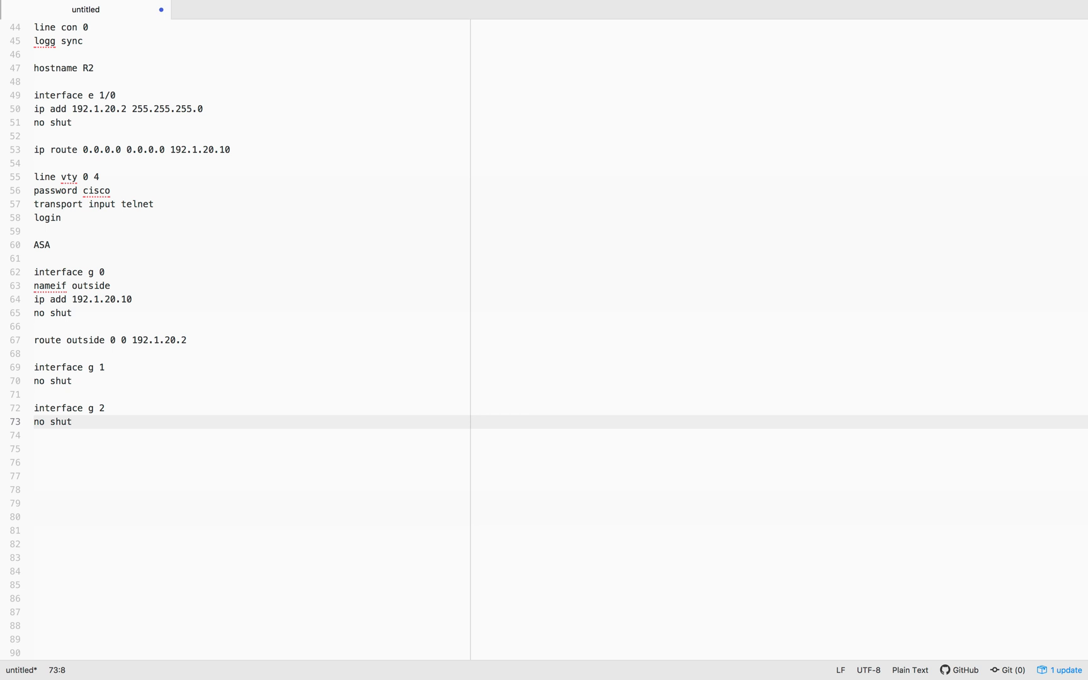
- Begin a redundant interface block below the interface g 2 entry with the line interface redundant 1
{"action": "left_click", "coordinate": [229, 435]}
{"action": "key", "text": "Return"}
{"action": "key", "text": "Return"}
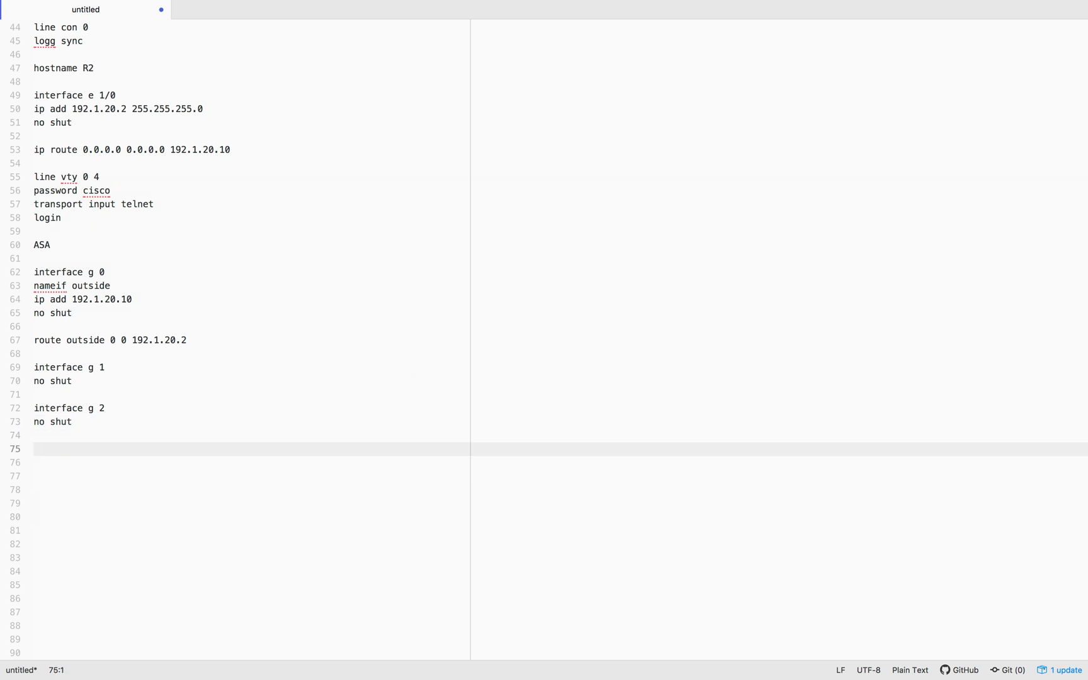
{"action": "type", "text": "interf"}
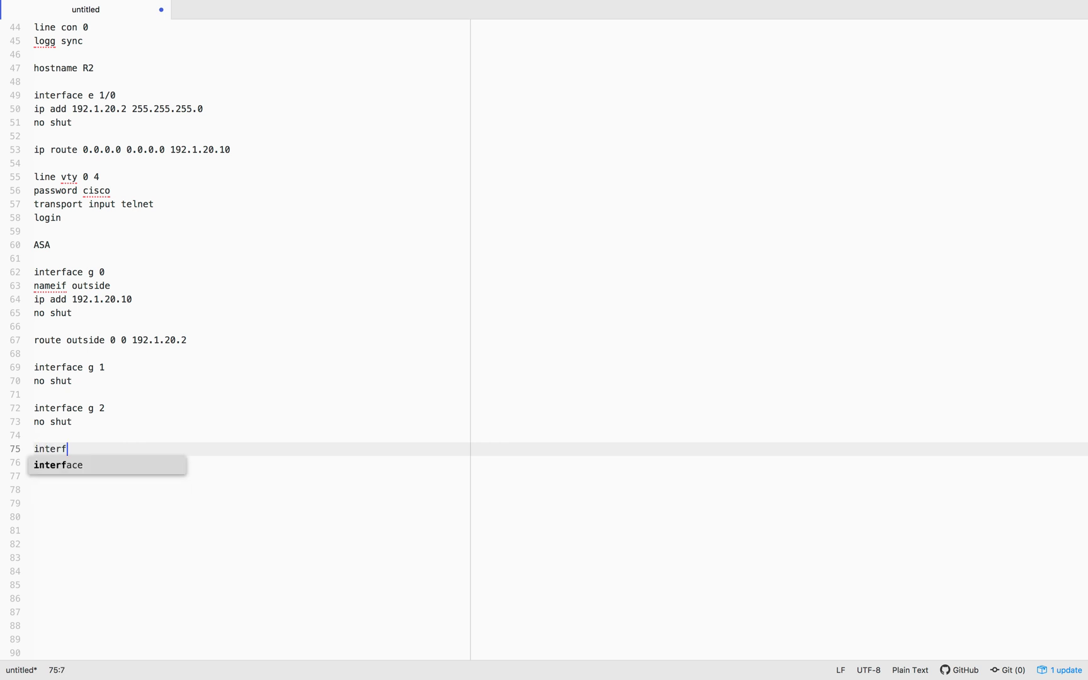
{"action": "type", "text": "ace redun"}
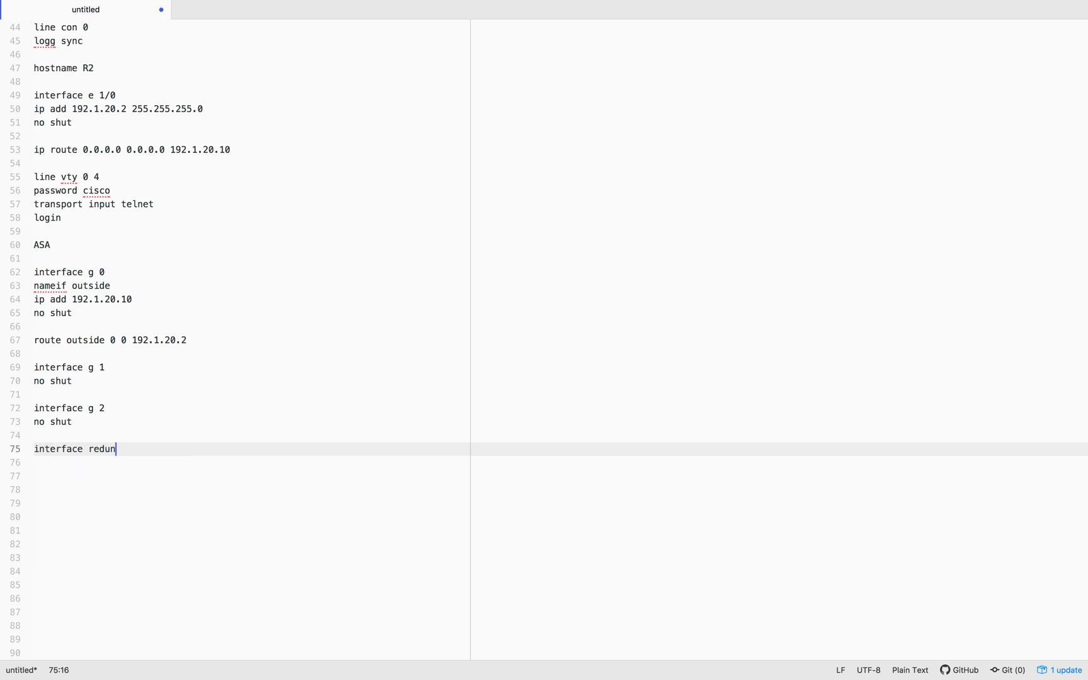
{"action": "type", "text": "dant 1"}
{"action": "key", "text": "Return"}
- Add the lines member-interface gig 1 and member-interface gig 2 under interface redundant 1
{"action": "type", "text": "m"}
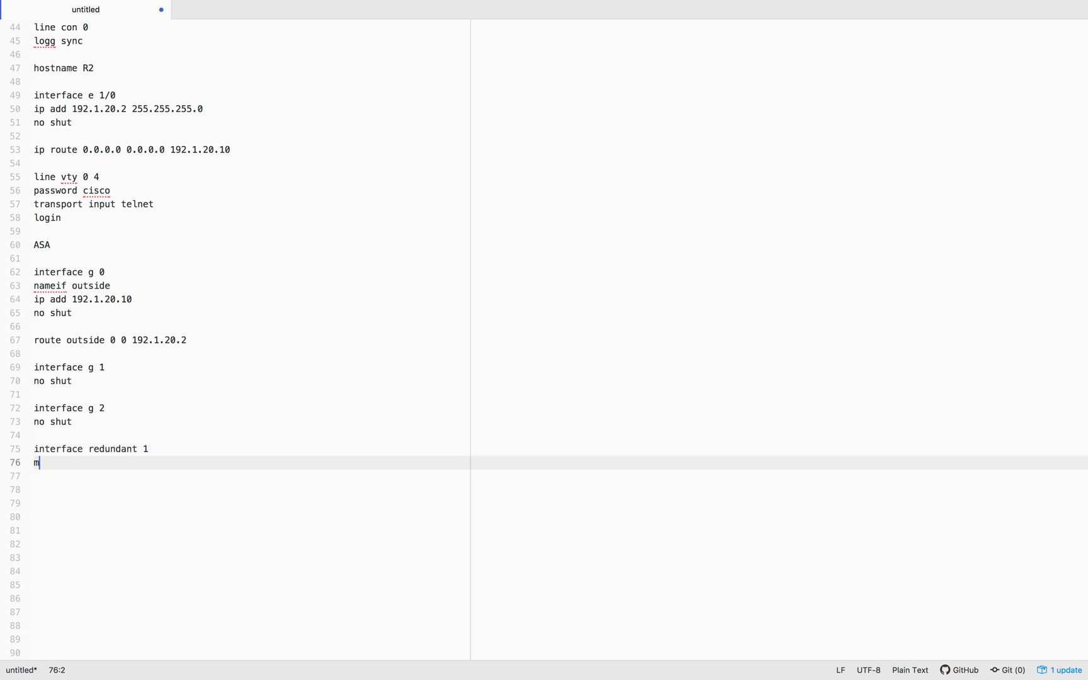
{"action": "type", "text": "ember-inter"}
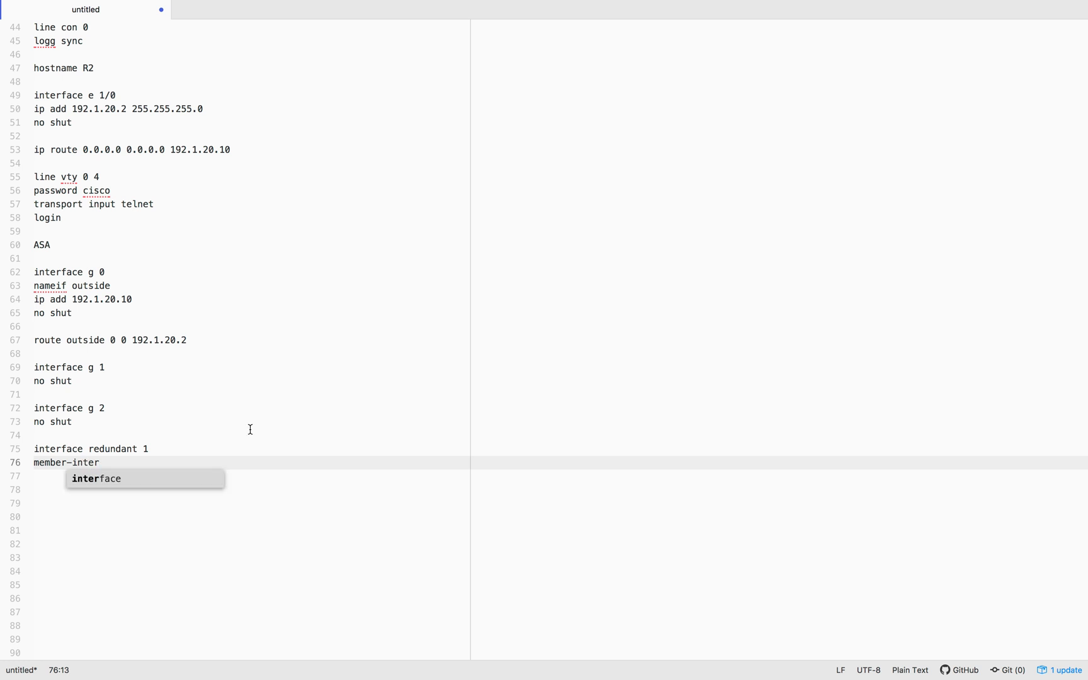
{"action": "key", "text": "Return"}
{"action": "key", "text": "BackSpace"}
{"action": "type", "text": "faces"}
{"action": "key", "text": "BackSpace"}
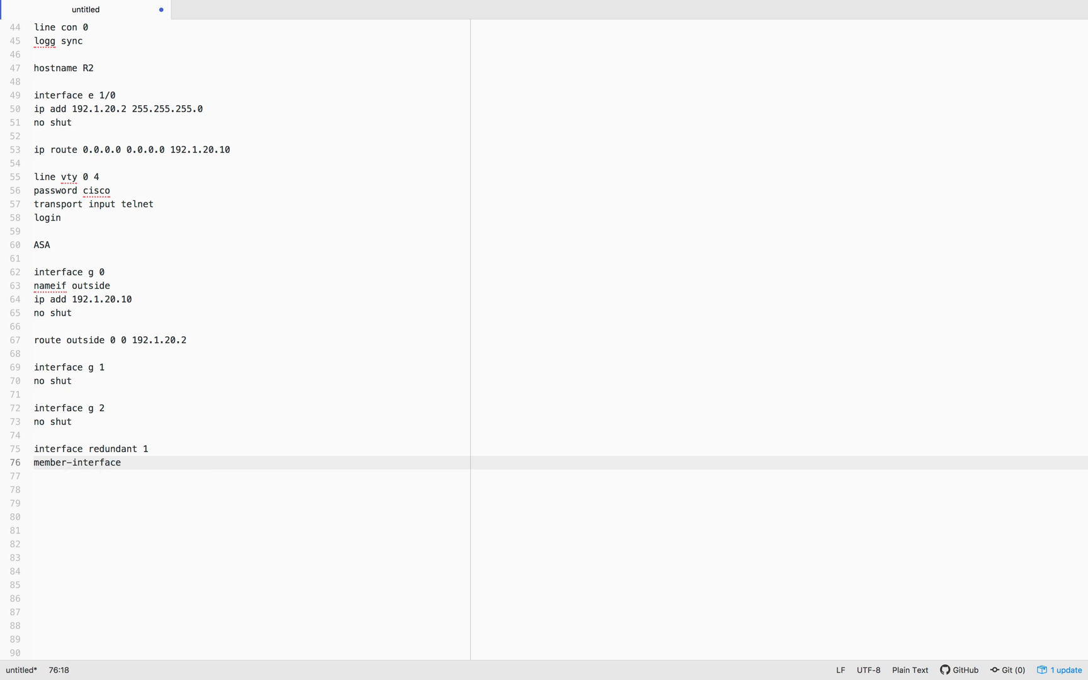
{"action": "type", "text": "gig 1"}
{"action": "key", "text": "Return"}
{"action": "type", "text": "member"}
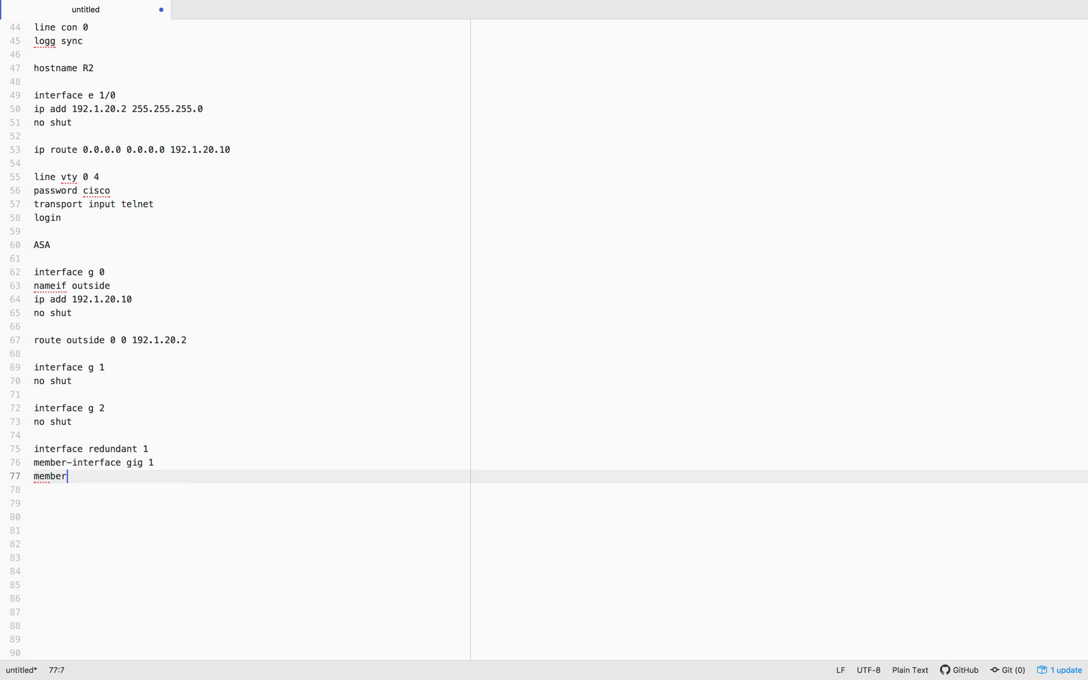
{"action": "type", "text": "-interf"}
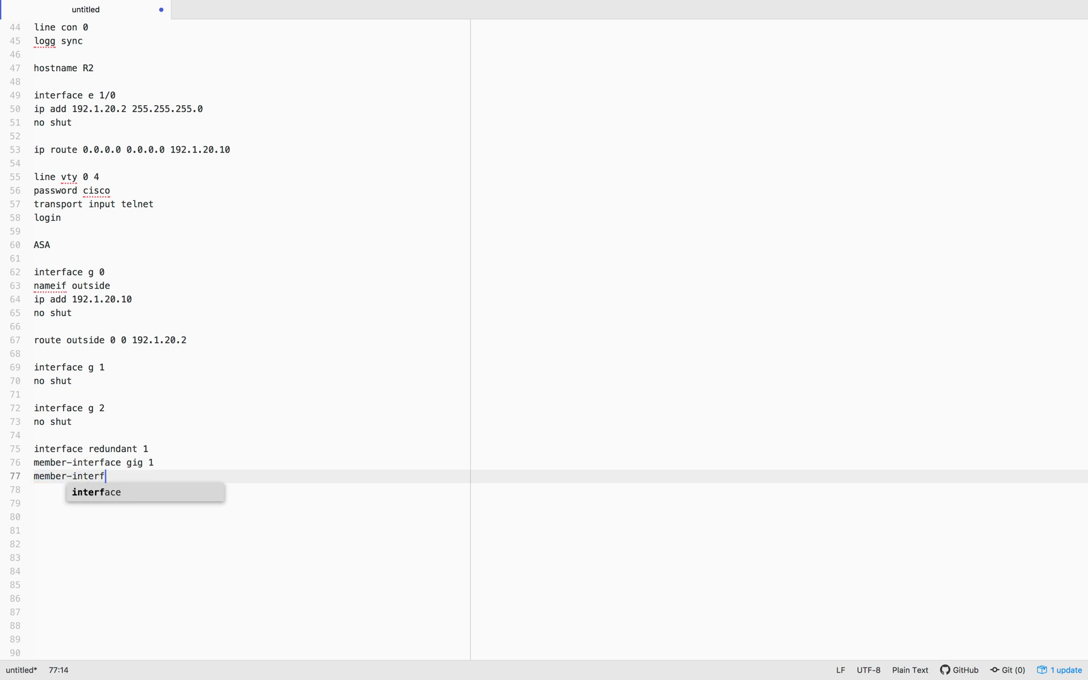
{"action": "type", "text": "ace g"}
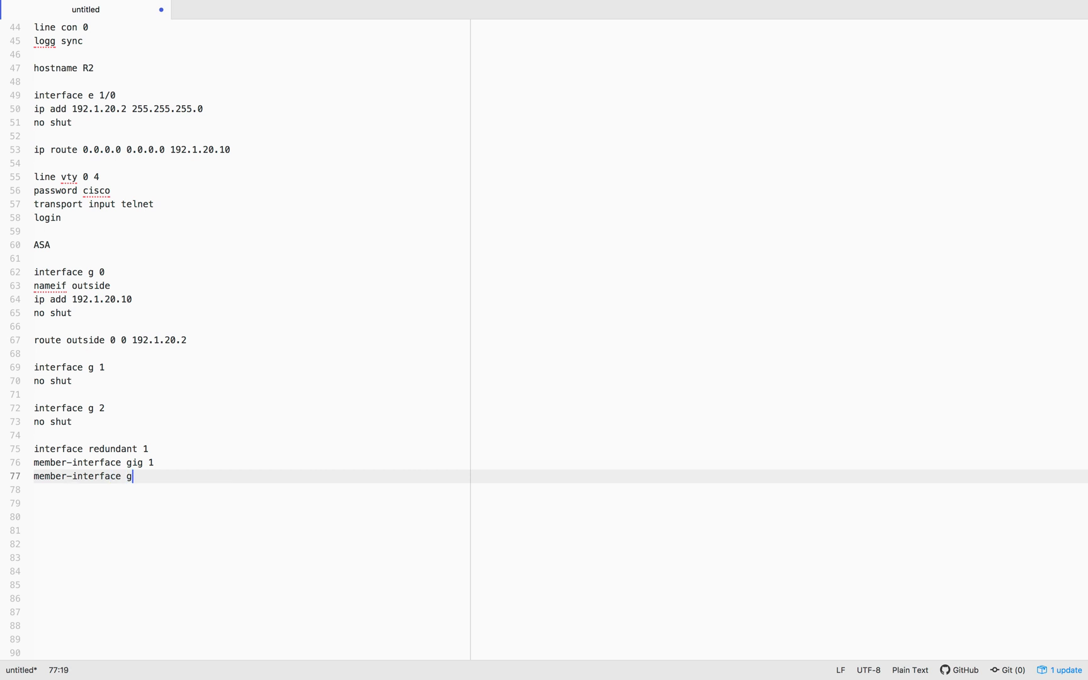
{"action": "type", "text": "ig 2"}
{"action": "key", "text": "Return"}
- Add nameif inside and ip address 10.11.11.10 255.255.255.0 to the redundant 1 block
{"action": "type", "text": "nameif "}
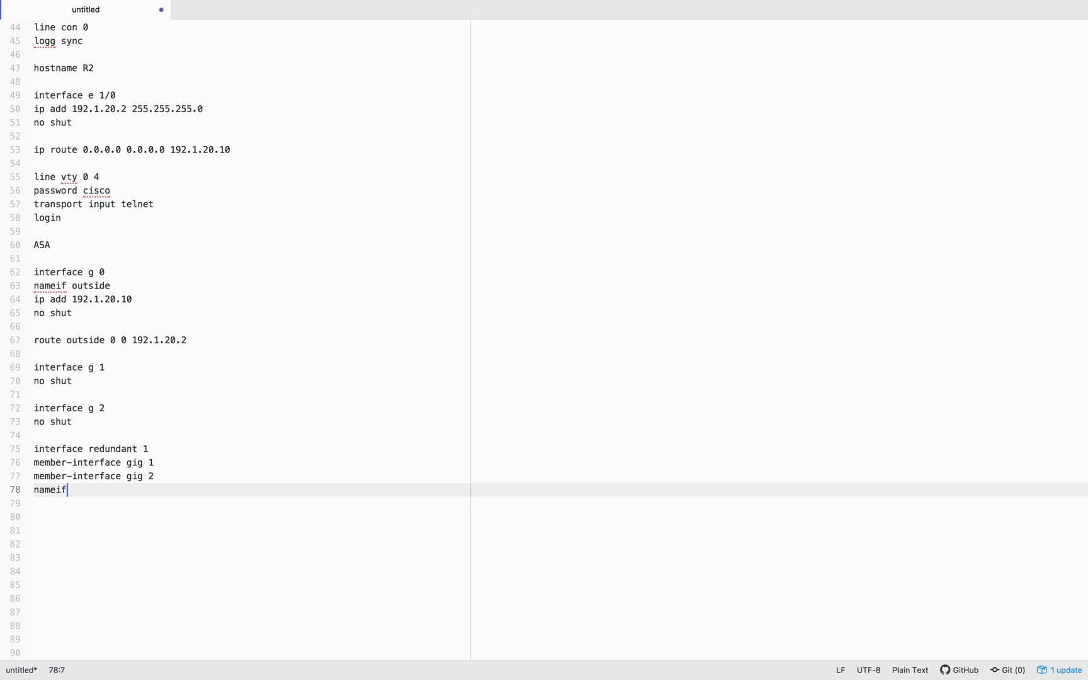
{"action": "type", "text": "inside"}
{"action": "key", "text": "Return"}
{"action": "type", "text": "ip address"}
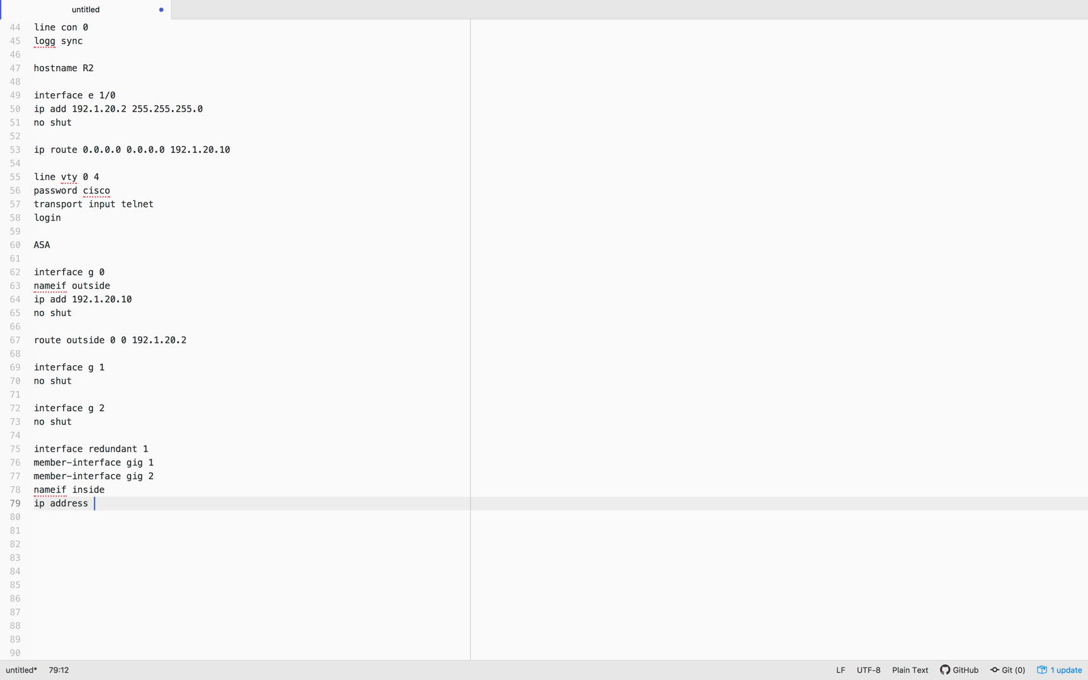
{"action": "mouse_move", "coordinate": [1081, 331]}
{"action": "type", "text": "10.11.11.10 255.255.255.0"}
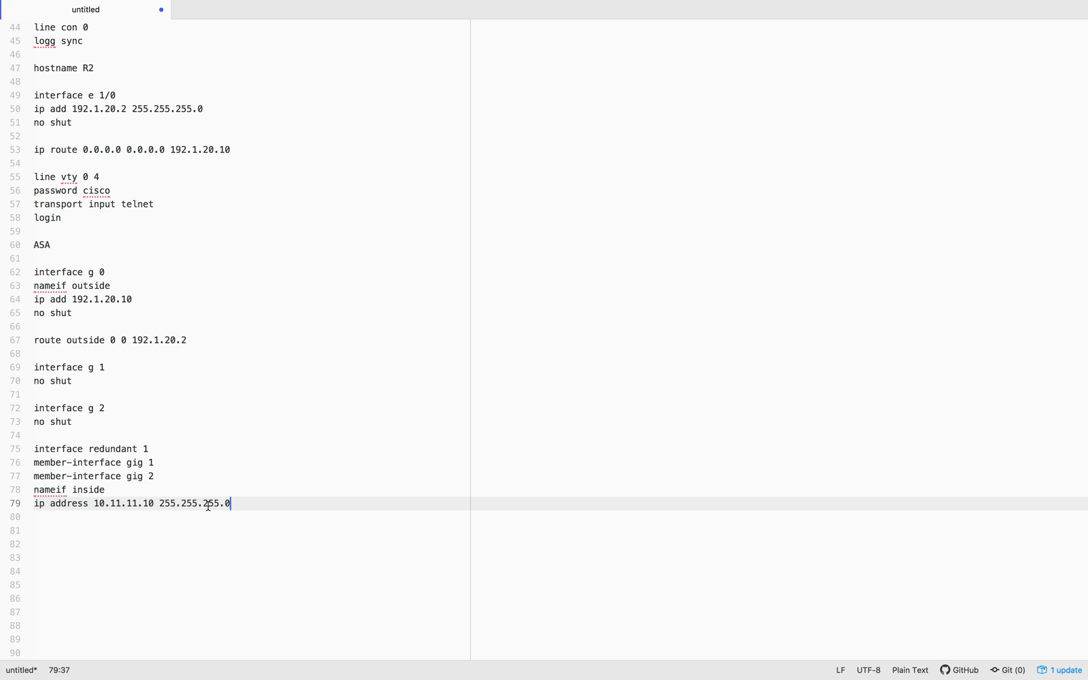
{"action": "left_click_drag", "start_coordinate": [162, 503], "coordinate": [274, 504]}
{"action": "left_click", "coordinate": [275, 503]}
{"action": "key", "text": "Return"}
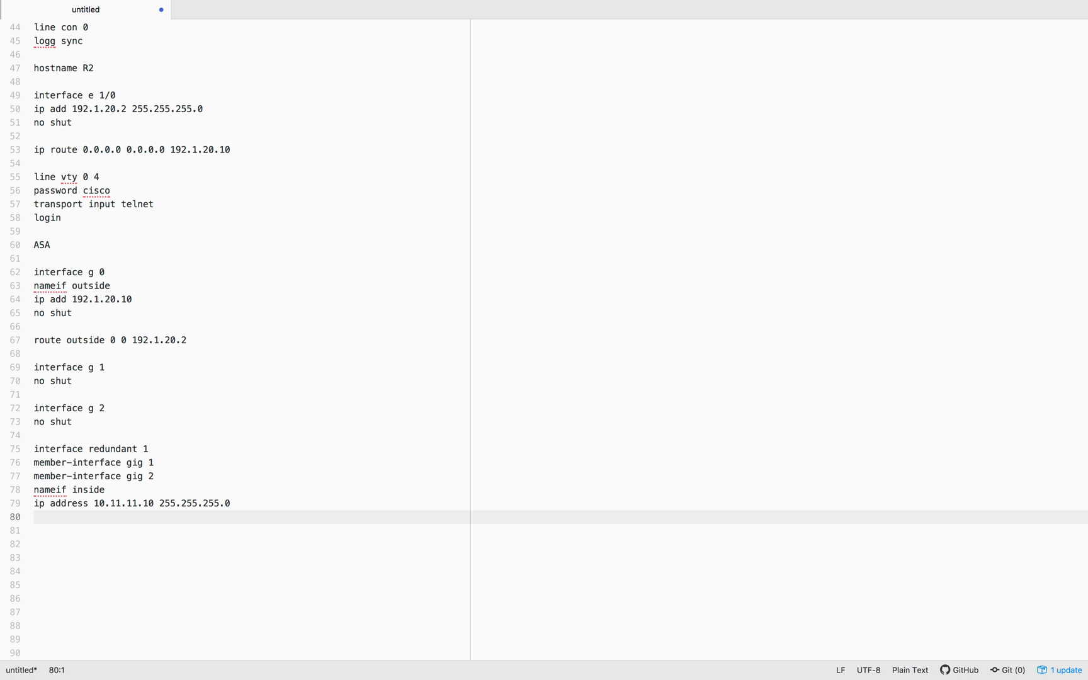
- Add the line mac-address 0001.aaaa.bbbb to the end of the redundant 1 block
{"action": "type", "text": "mac-address 0001.aaaa.bbbb"}
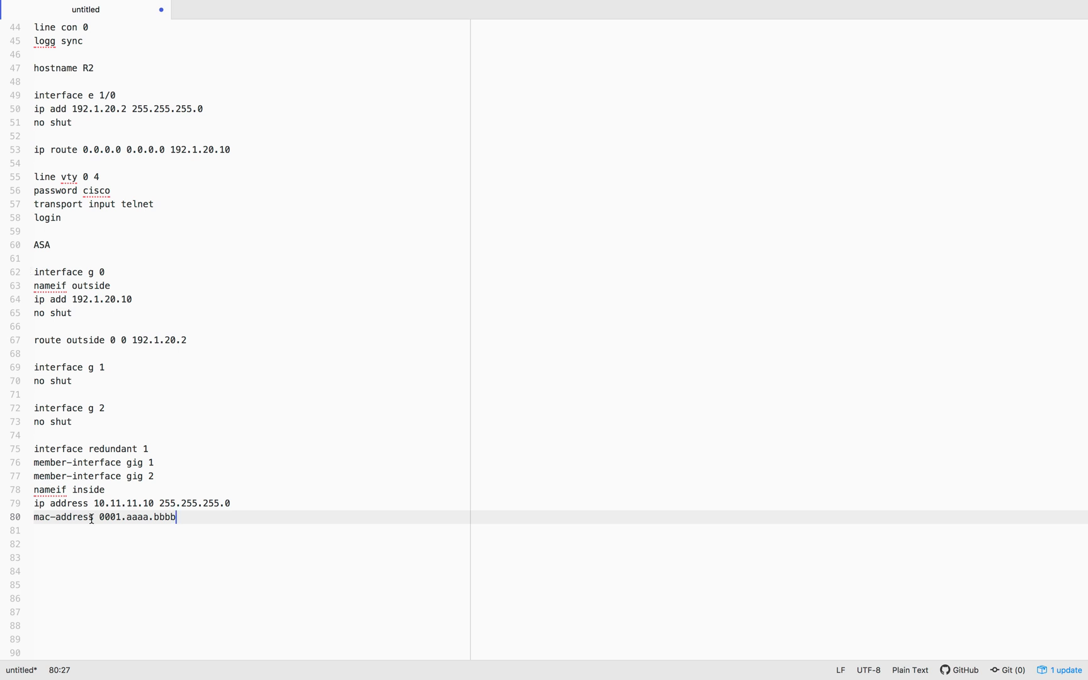
{"action": "key", "text": "Return"}
{"action": "key", "text": "Return"}
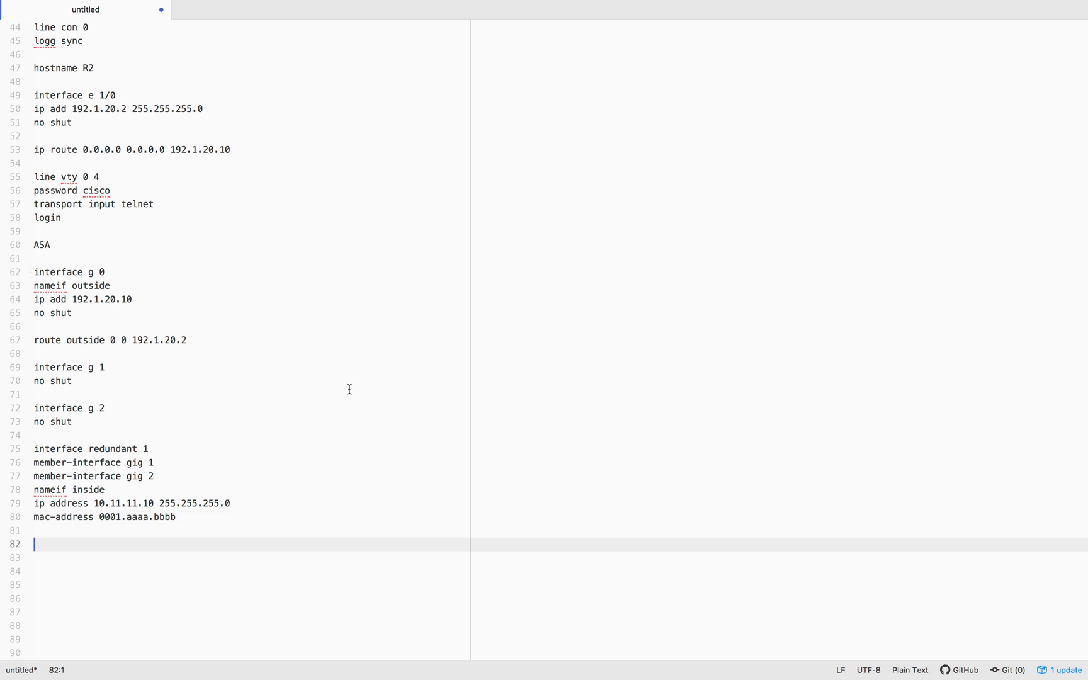
- Check the inside network in GNS3 and add object network INS-NET, subnet 10.11.11.0 255.255.255.0 and nat (inside,out) dynamic interface to the Atom notes
{"action": "key", "text": "ctrl+Right"}
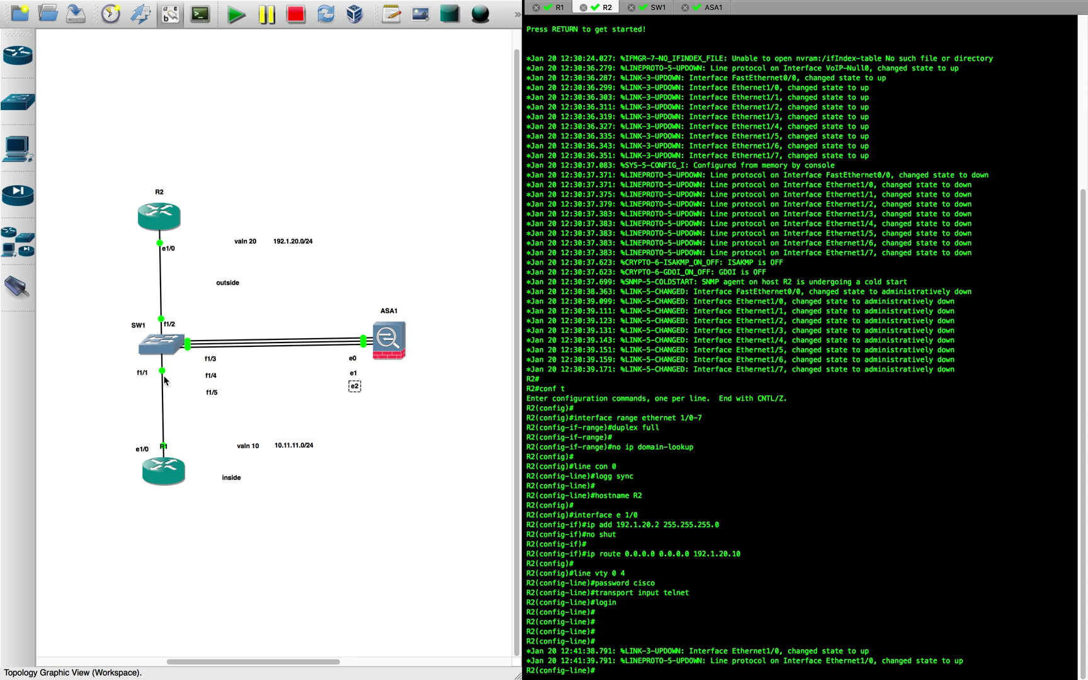
{"action": "left_click", "coordinate": [287, 447]}
{"action": "key", "text": "ctrl+Left"}
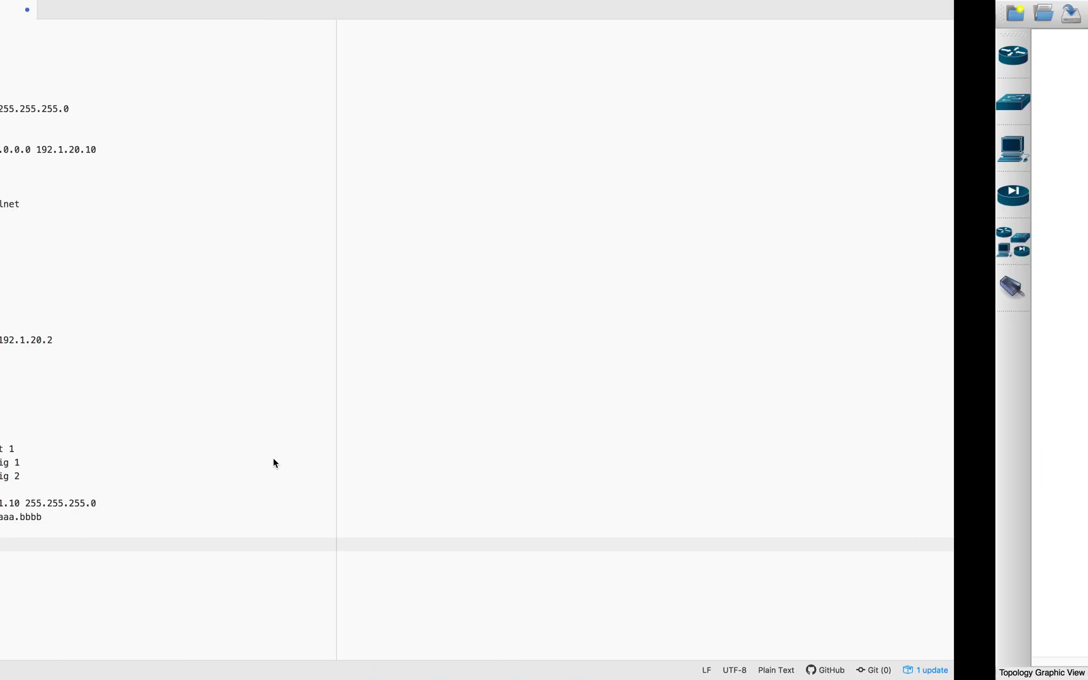
{"action": "type", "text": "object network INS-NET subnet 10.11.11.0 255.255.255.0 nat (inside,out) dynamic interface"}
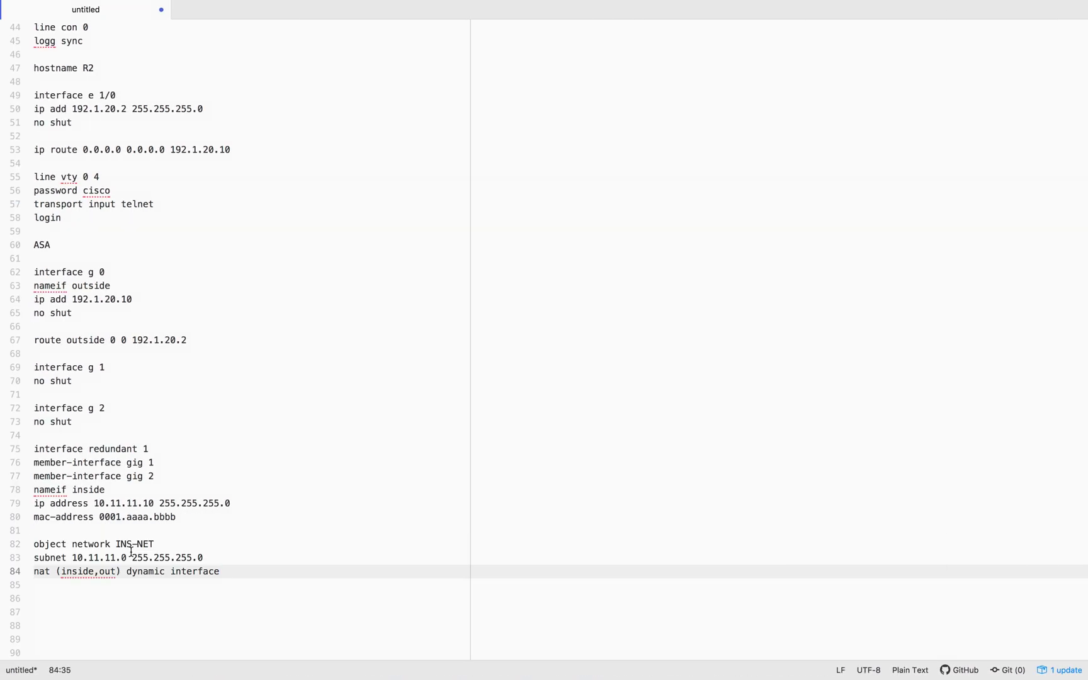
- Review the INS-NET object name, its 10.11.11.0 subnet and the dynamic interface NAT line in the notes
{"action": "left_click_drag", "start_coordinate": [116, 545], "coordinate": [194, 545]}
{"action": "left_click", "coordinate": [194, 545]}
{"action": "left_click_drag", "start_coordinate": [72, 558], "coordinate": [251, 553]}
{"action": "left_click", "coordinate": [251, 554]}
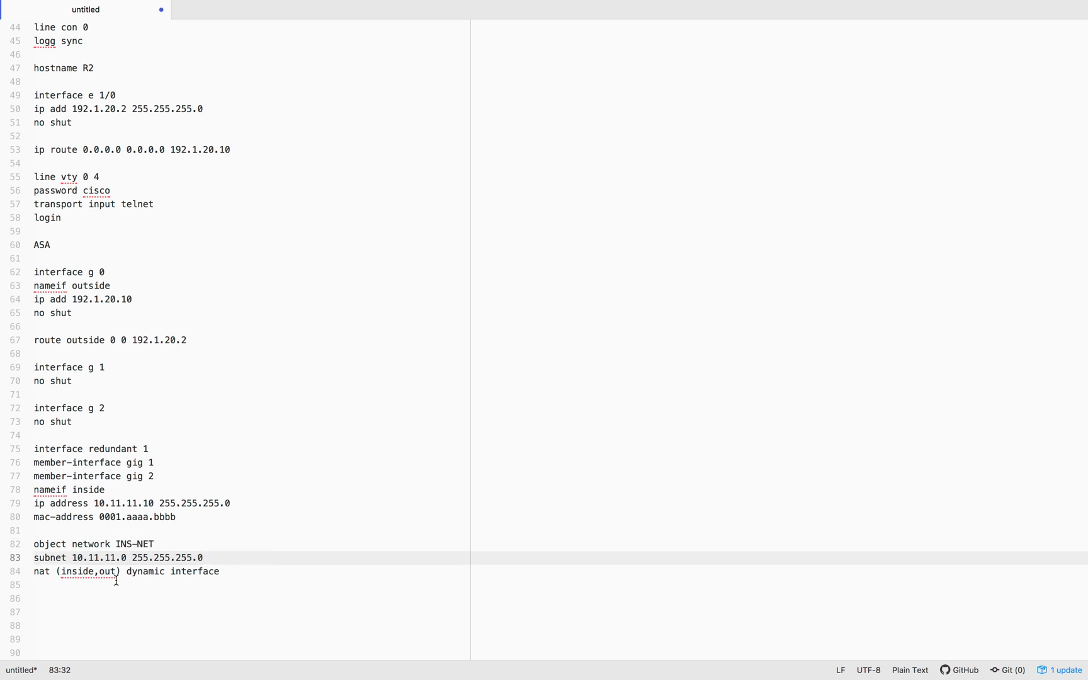
{"action": "left_click_drag", "start_coordinate": [126, 572], "coordinate": [267, 572]}
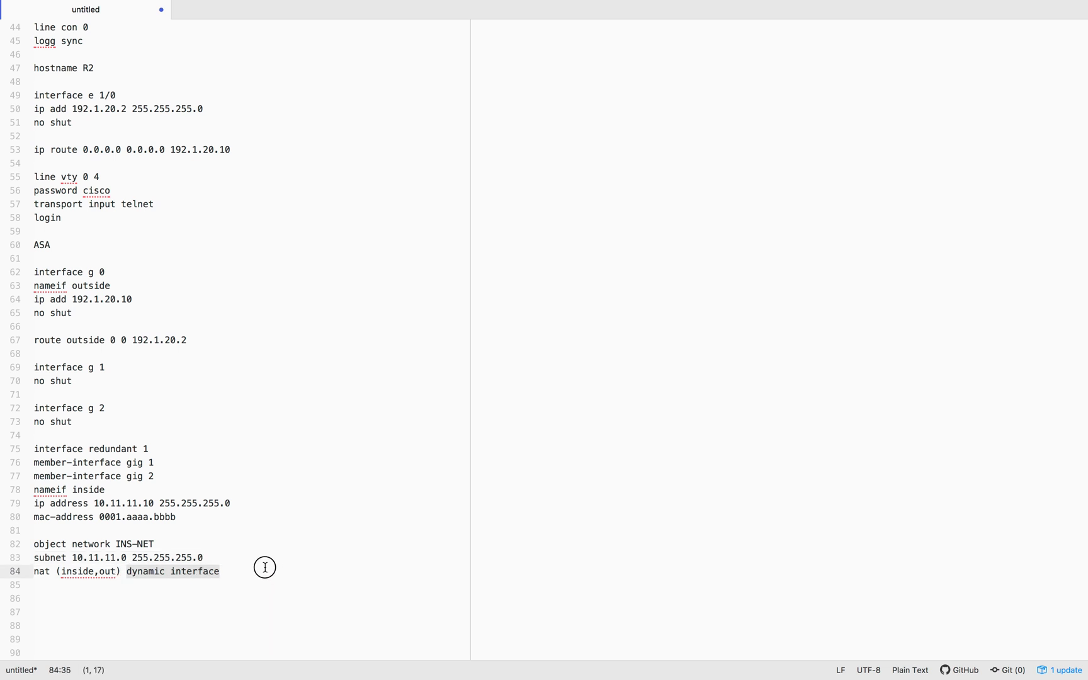
{"action": "key", "text": "shift+Down"}
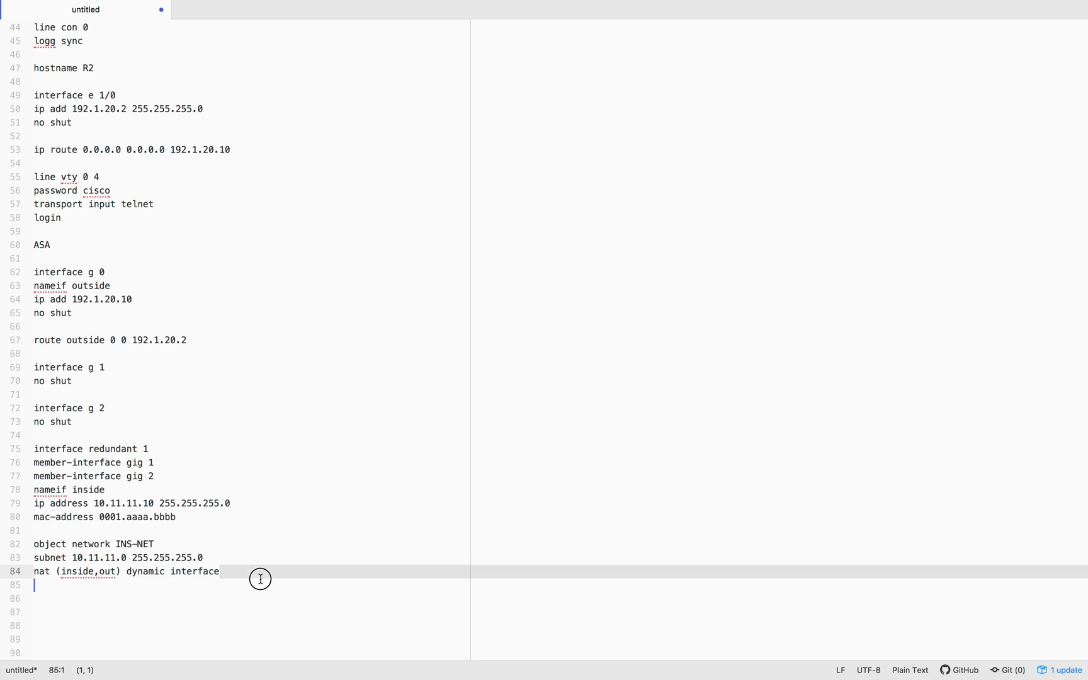
- Copy the ASA configuration from interface g 0 through the NAT line in the notes and paste it into the ASA1 console in SecureCRT
{"action": "left_click_drag", "start_coordinate": [34, 272], "coordinate": [229, 572]}
{"action": "key", "text": "super+c"}
{"action": "key", "text": "super+Tab"}
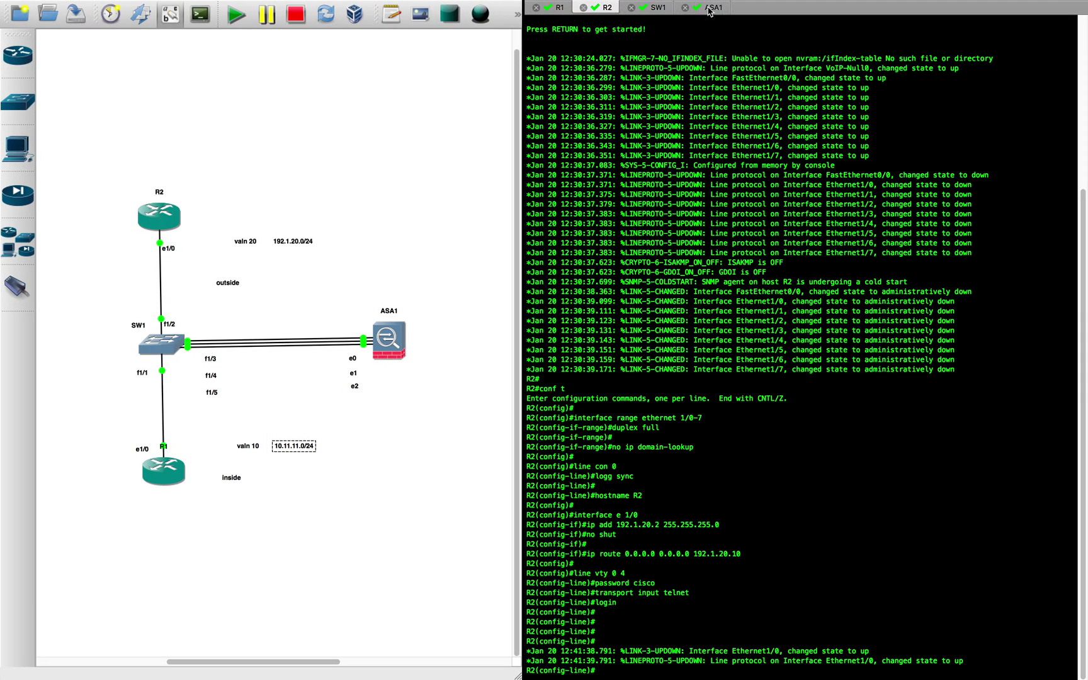
{"action": "left_click", "coordinate": [710, 9]}
{"action": "key", "text": "Return"}
{"action": "key", "text": "Return"}
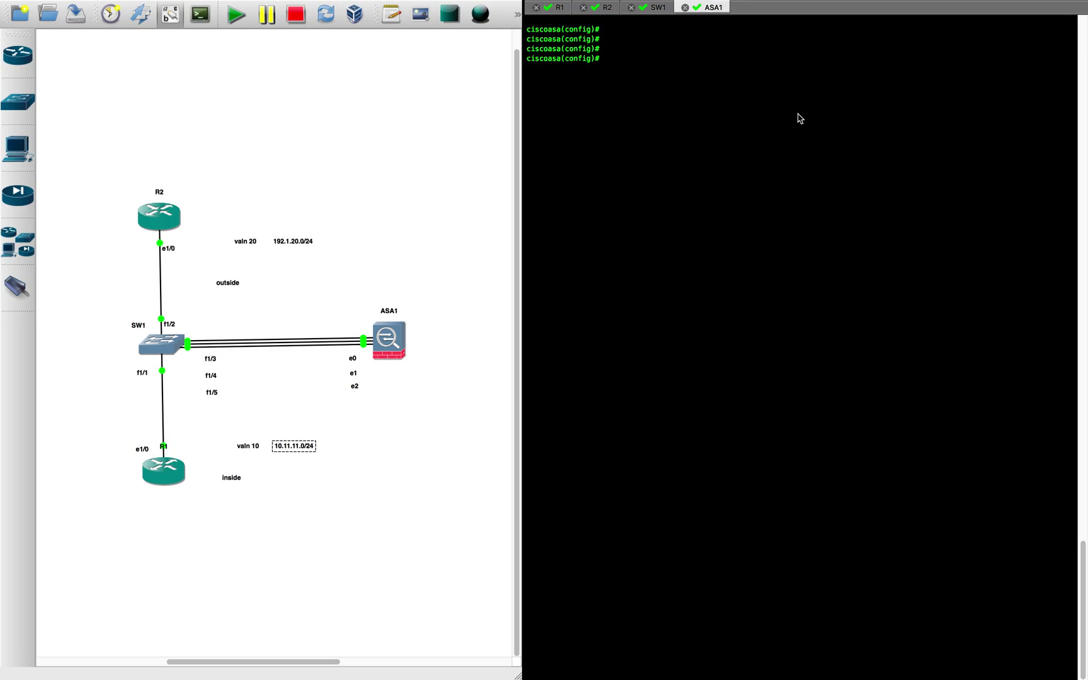
{"action": "key", "text": "super+v"}
{"action": "key", "text": "Return"}
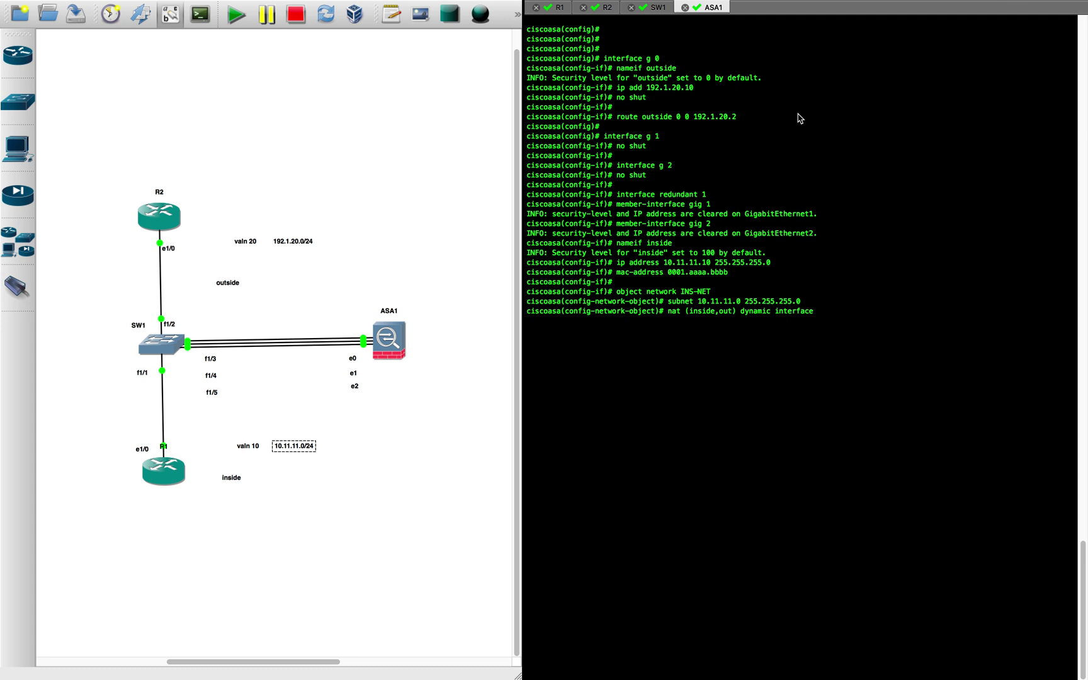
{"action": "key", "text": "Return"}
{"action": "key", "text": "Return"}
{"action": "key", "text": "Return"}
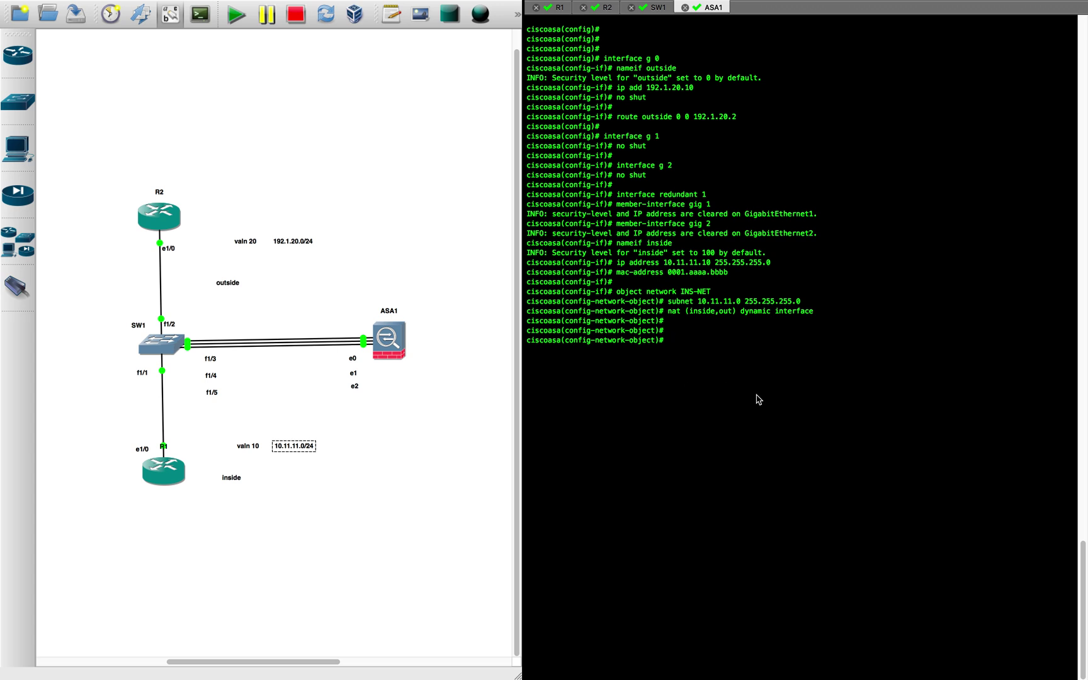
{"action": "key", "text": "Return"}
{"action": "key", "text": "Return"}
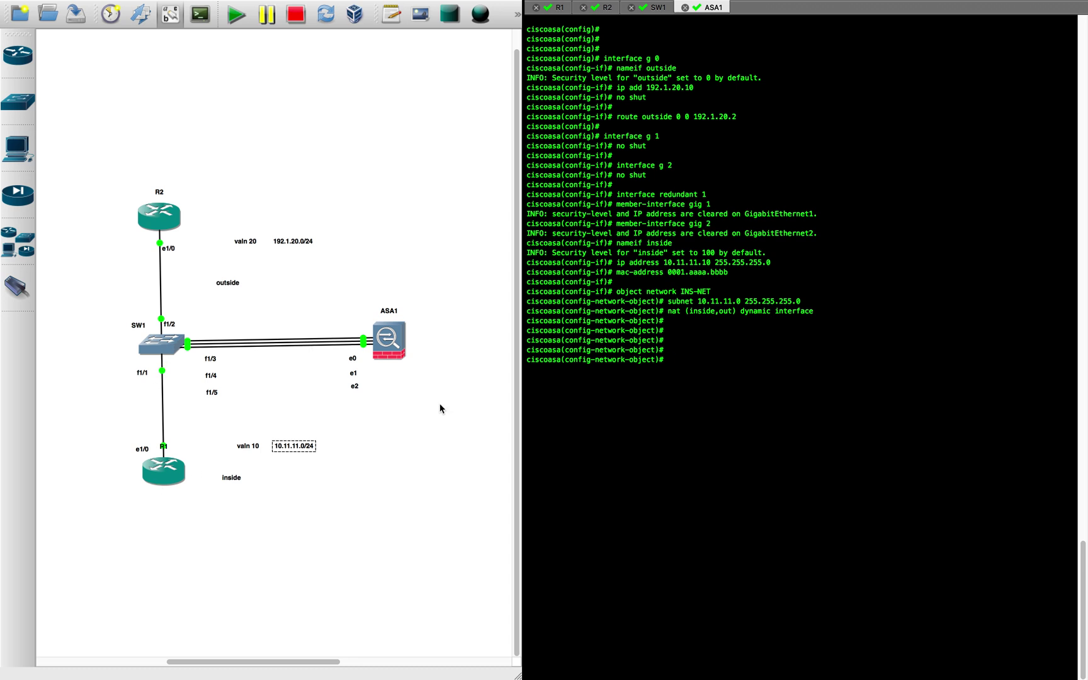
- End configuration mode on ASA1 and ping 10.11.11.1
{"action": "type", "text": "end"}
{"action": "key", "text": "Return"}
{"action": "type", "text": "ping 10.1.1."}
{"action": "key", "text": "BackSpace"}
{"action": "key", "text": "BackSpace"}
{"action": "key", "text": "BackSpace"}
{"action": "type", "text": "1.11."}
{"action": "key", "text": "Return"}
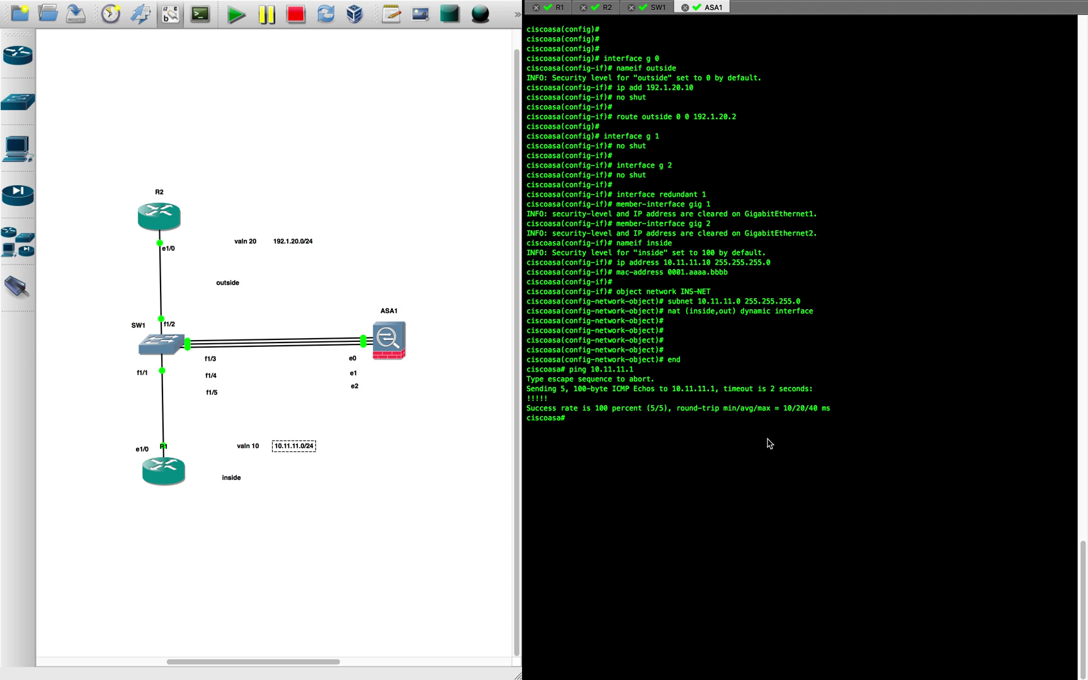
- Run show interface redundant 1 on ASA1 and page through the output to its redundancy information
{"action": "type", "text": "show in"}
{"action": "key", "text": "Tab"}
{"action": "type", "text": "re"}
{"action": "key", "text": "Tab"}
{"action": "type", "text": "1"}
{"action": "key", "text": "Return"}
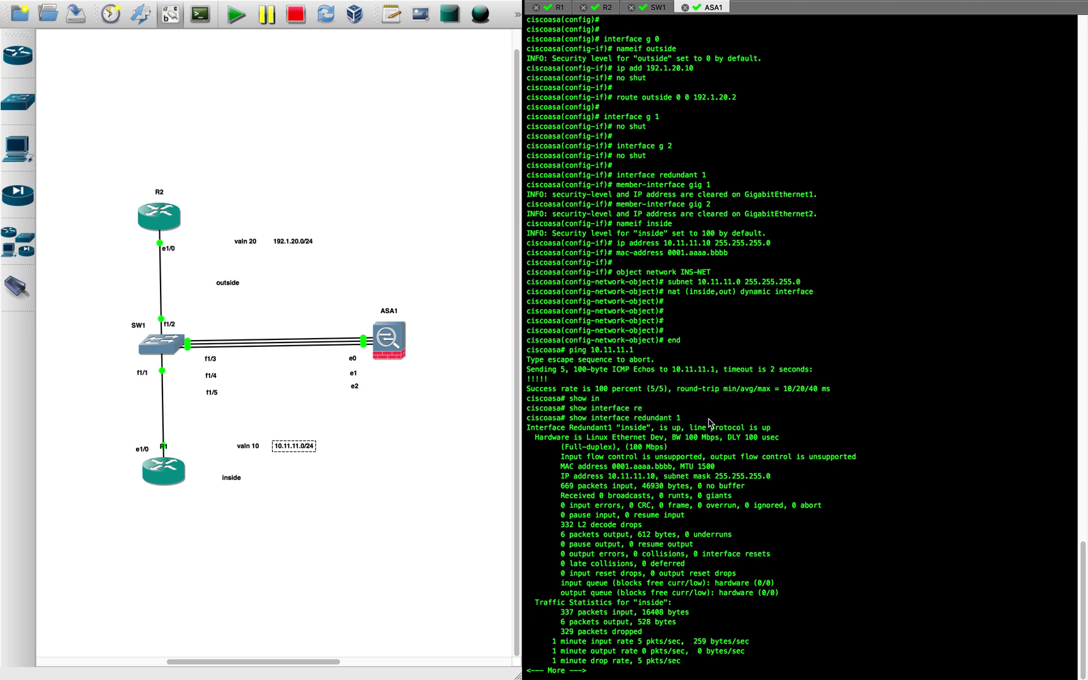
{"action": "key", "text": "Return"}
{"action": "key", "text": "Return"}
{"action": "key", "text": "Return"}
{"action": "key", "text": "Return"}
{"action": "key", "text": "Return"}
{"action": "key", "text": "Return"}
{"action": "key", "text": "Return"}
{"action": "key", "text": "Return"}
{"action": "key", "text": "Return"}
{"action": "key", "text": "Return"}
{"action": "key", "text": "Return"}
{"action": "key", "text": "Return"}
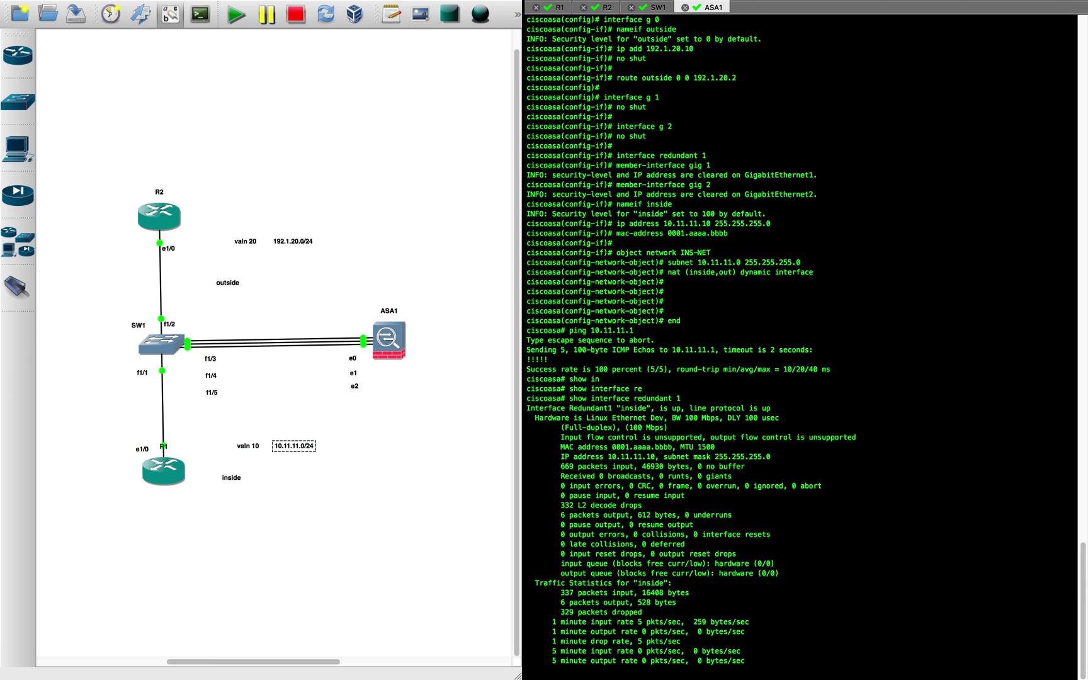
{"action": "key", "text": "Return"}
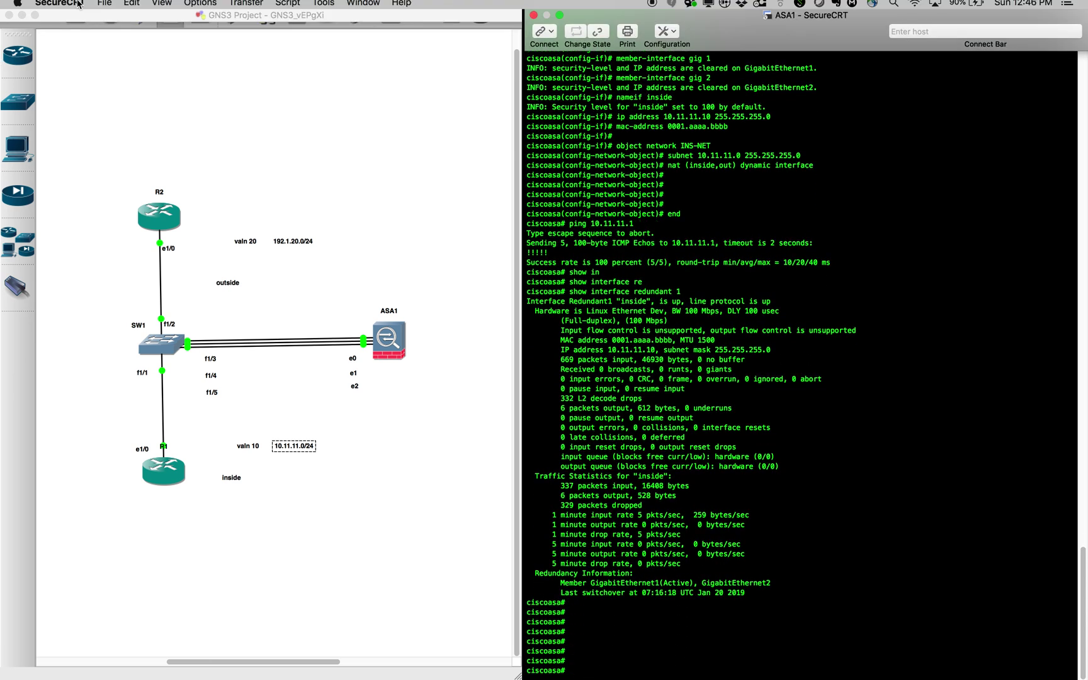
- Clear the ASA1 console screen and bring up a fresh prompt
{"action": "left_click", "coordinate": [131, 8]}
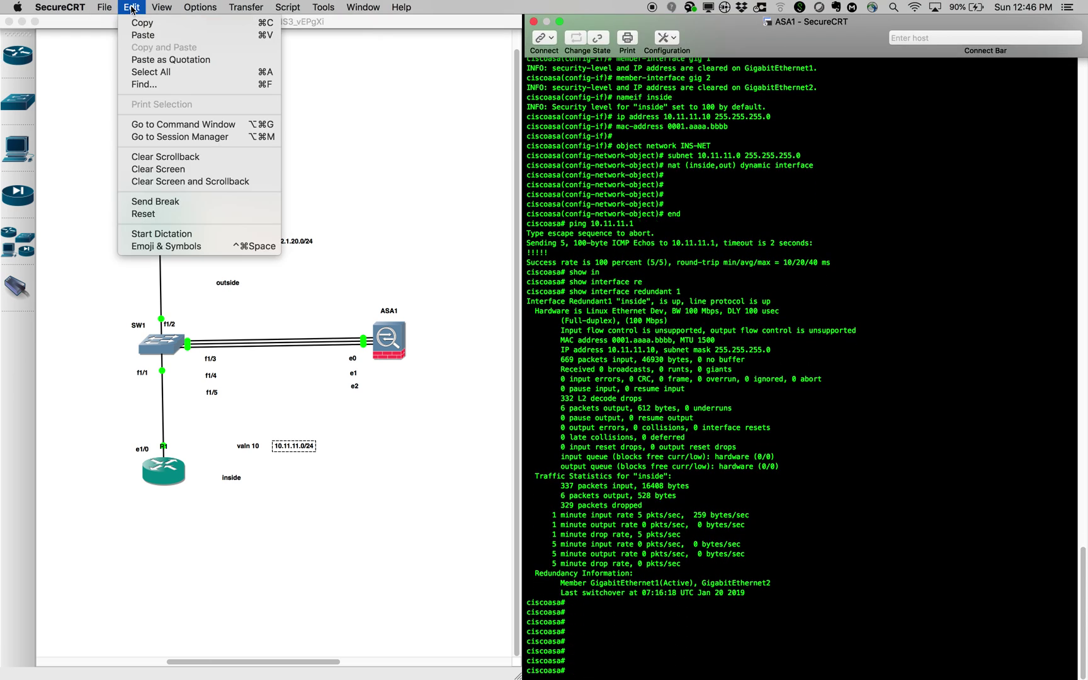
{"action": "left_click", "coordinate": [158, 168]}
{"action": "key", "text": "Return"}
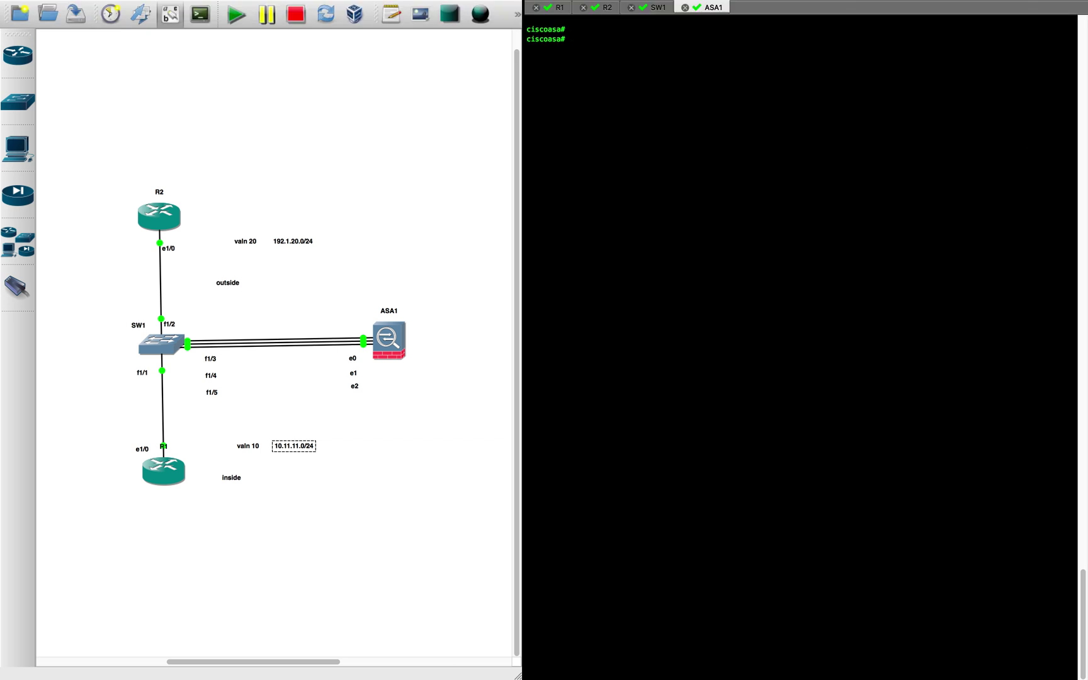
- Clear the R1 console screen and end configuration mode on R1
{"action": "left_click", "coordinate": [558, 8]}
{"action": "left_click", "coordinate": [774, 372]}
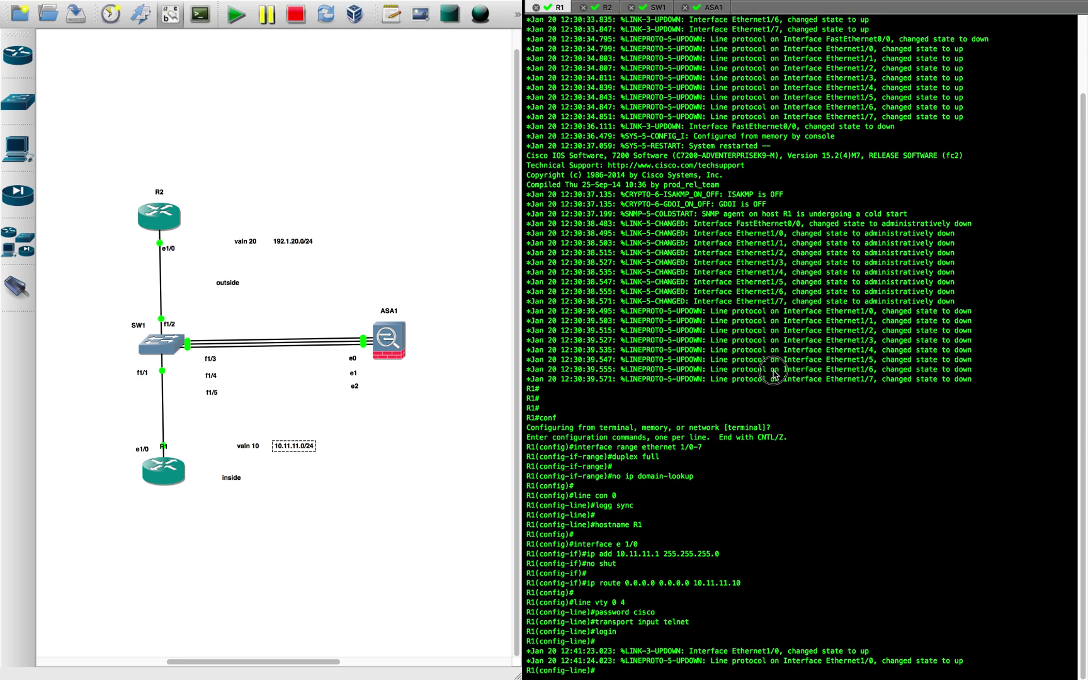
{"action": "mouse_move", "coordinate": [107, 11]}
{"action": "left_click", "coordinate": [132, 8]}
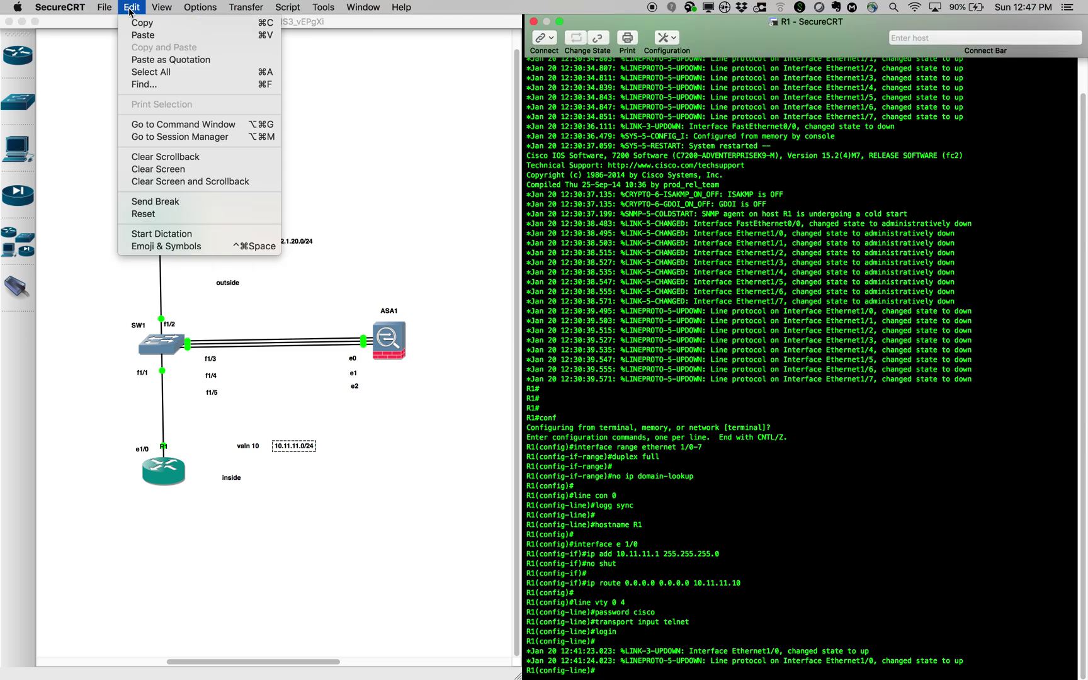
{"action": "left_click", "coordinate": [152, 172]}
{"action": "key", "text": "Return"}
{"action": "key", "text": "Return"}
{"action": "type", "text": "end"}
{"action": "key", "text": "Return"}
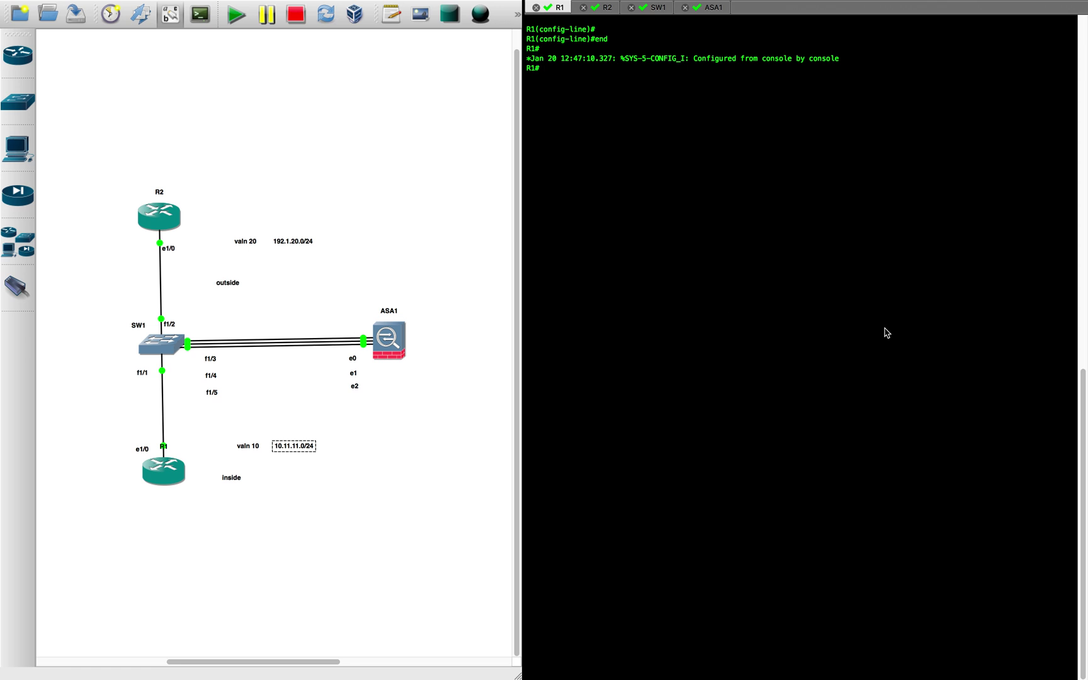
- Test telnet from R1 to 192.1.20.2, entering the line password, and exit the session
{"action": "type", "text": "telnet 192.1.20.2"}
{"action": "key", "text": "Return"}
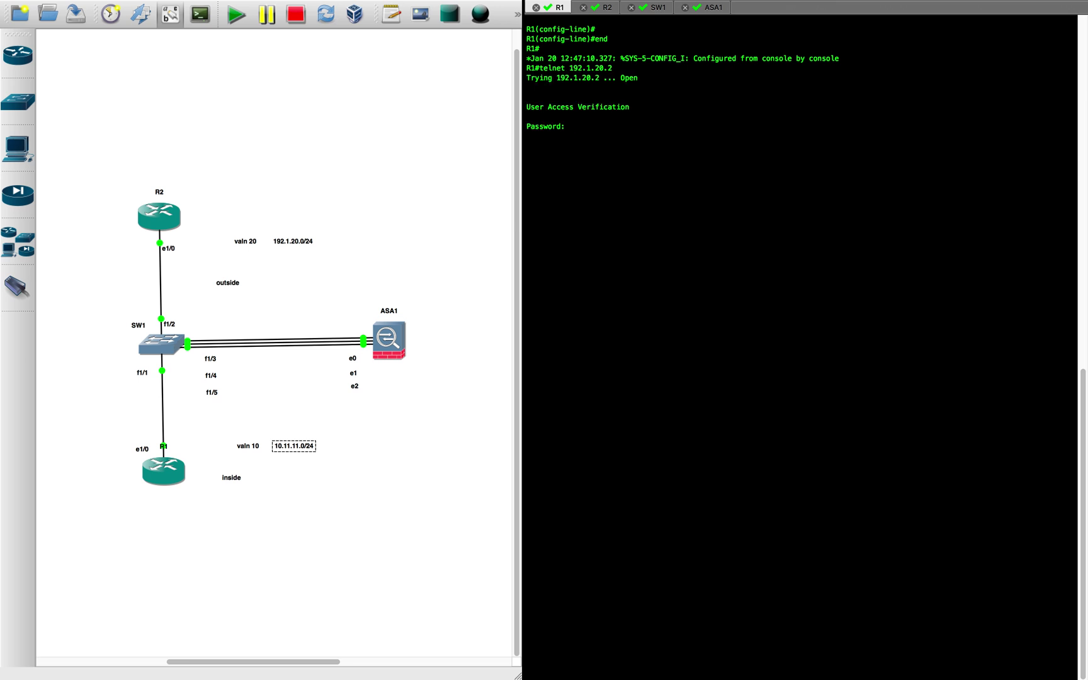
{"action": "key", "text": "Return"}
{"action": "key", "text": "Return"}
{"action": "key", "text": "Return"}
{"action": "type", "text": "exit"}
{"action": "key", "text": "Return"}
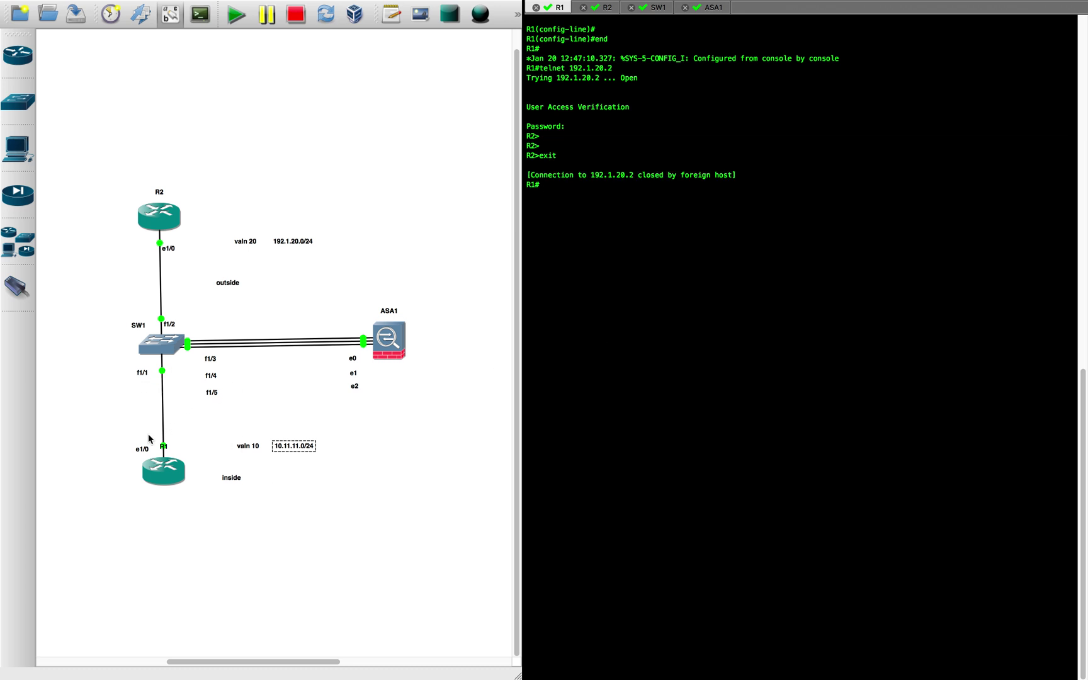
- Reopen the telnet session from R1 to 192.1.20.2, entering the line password
{"action": "key", "text": "Up"}
{"action": "key", "text": "Return"}
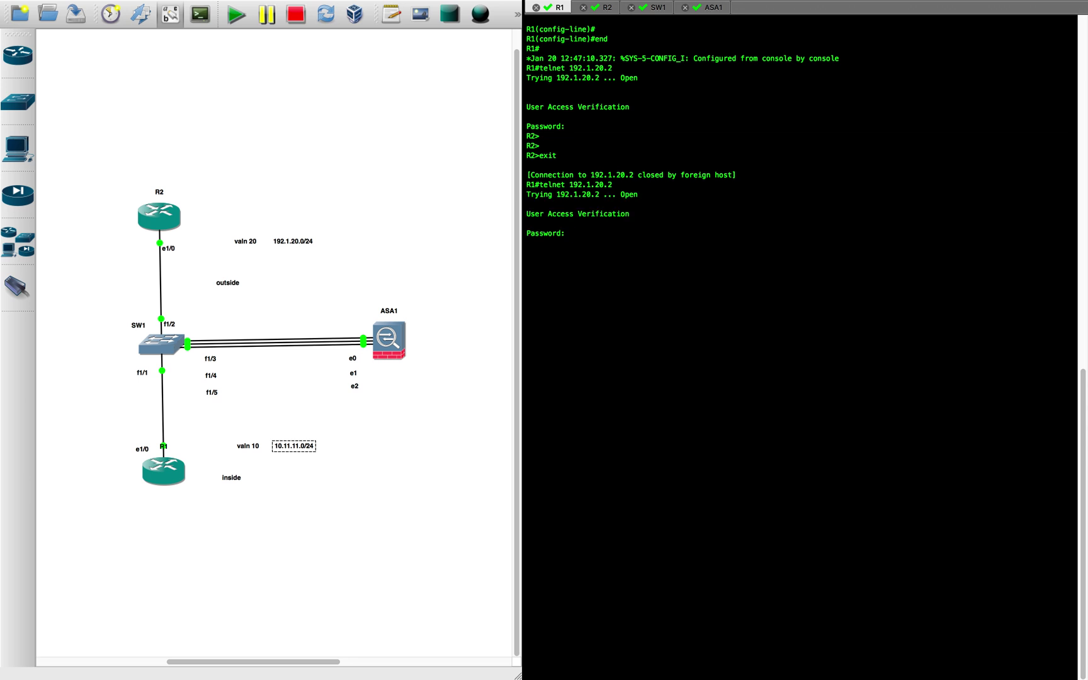
{"action": "key", "text": "Return"}
- Run show xlate on ASA1 and examine the TCP PAT translations from inside to outside
{"action": "left_click", "coordinate": [717, 9]}
{"action": "left_click", "coordinate": [720, 143]}
{"action": "type", "text": "show"}
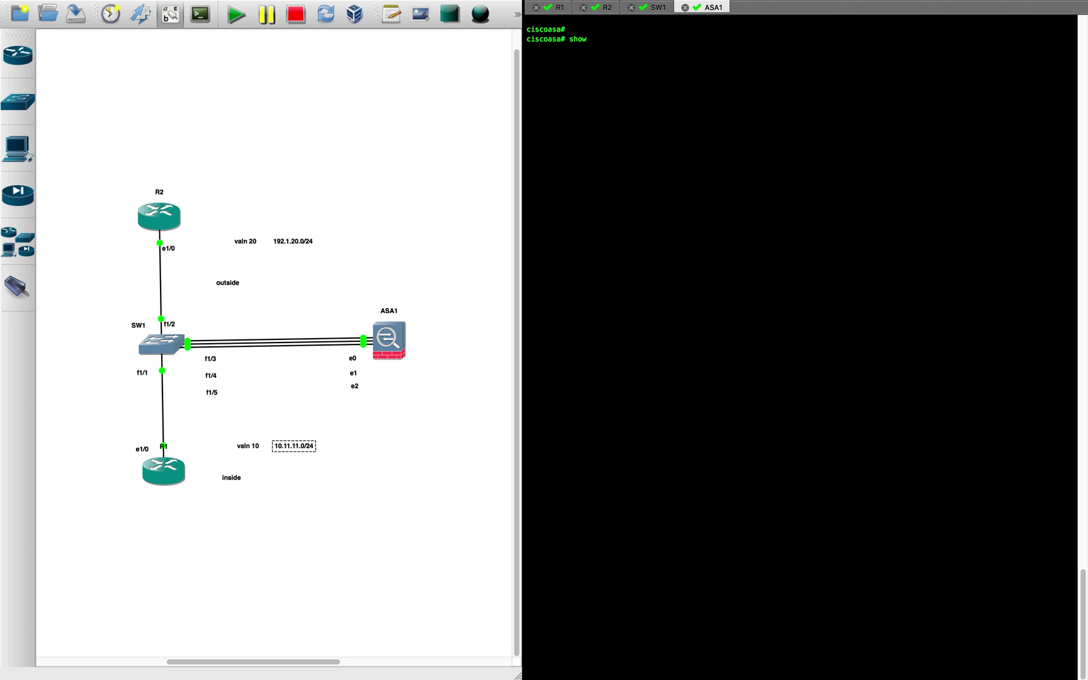
{"action": "type", "text": " xlate"}
{"action": "key", "text": "Return"}
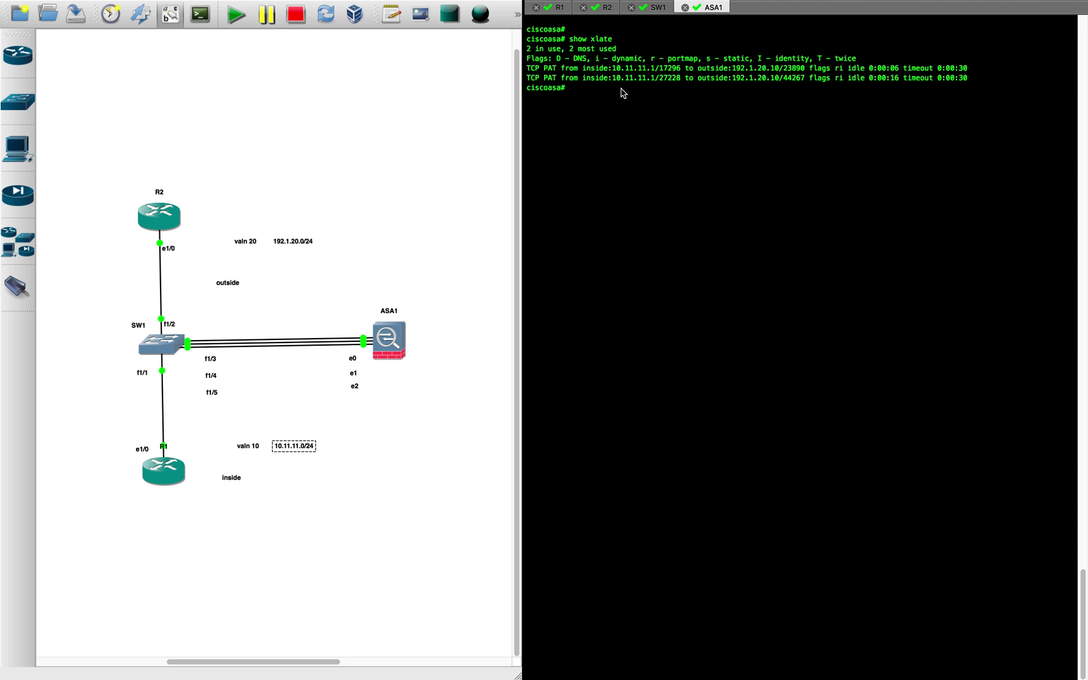
{"action": "left_click_drag", "start_coordinate": [633, 58], "coordinate": [852, 91]}
{"action": "left_click", "coordinate": [948, 93]}
{"action": "left_click_drag", "start_coordinate": [972, 80], "coordinate": [532, 68]}
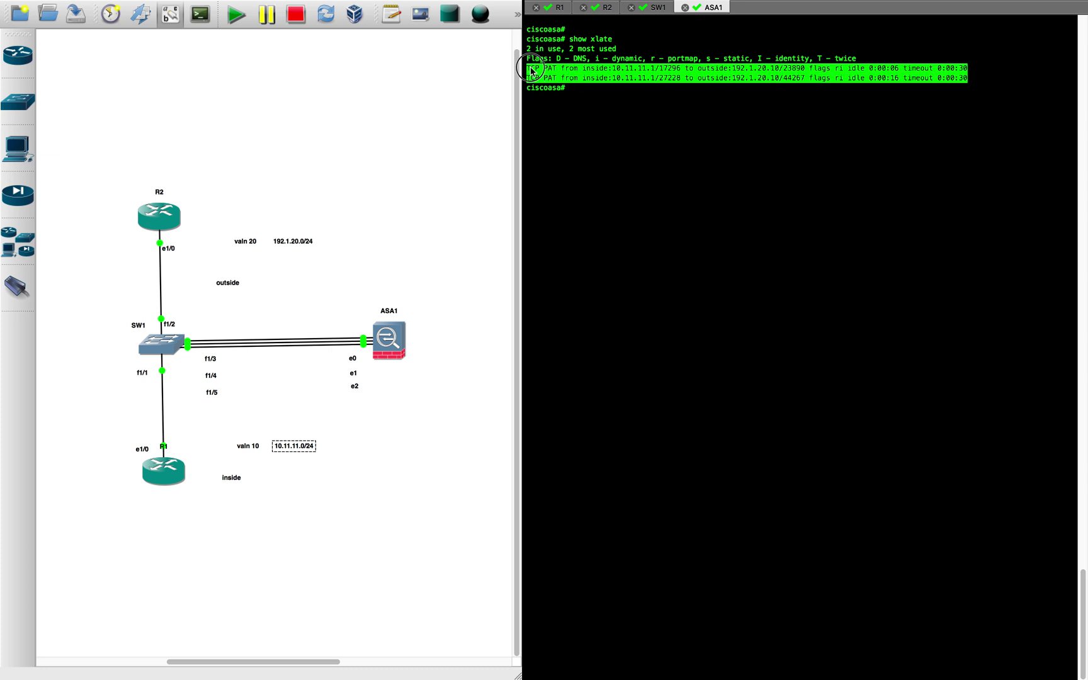
{"action": "left_click", "coordinate": [626, 110]}
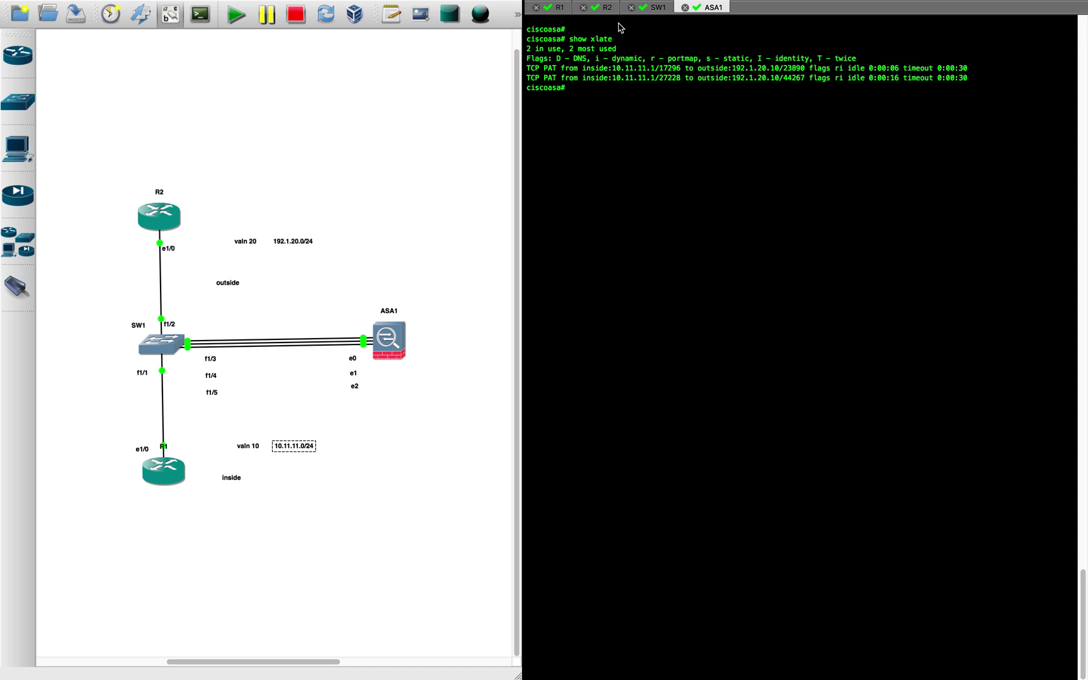
- Return to the R1 console and exit the open telnet session to R2
{"action": "left_click", "coordinate": [658, 8]}
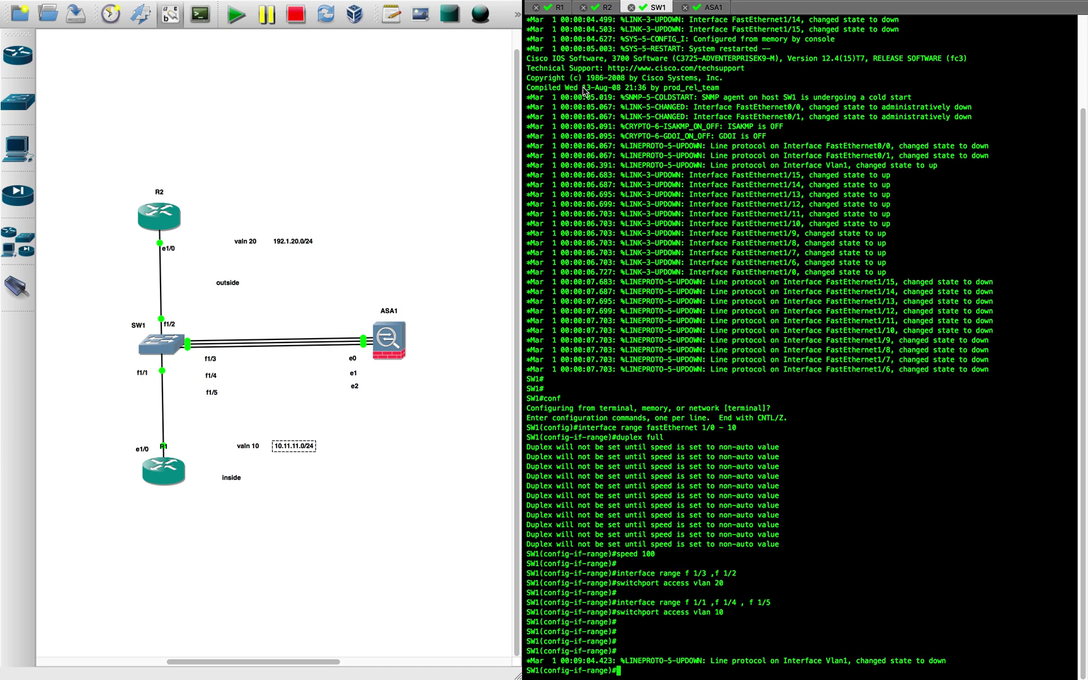
{"action": "left_click", "coordinate": [557, 7]}
{"action": "type", "text": "exit"}
{"action": "key", "text": "Return"}
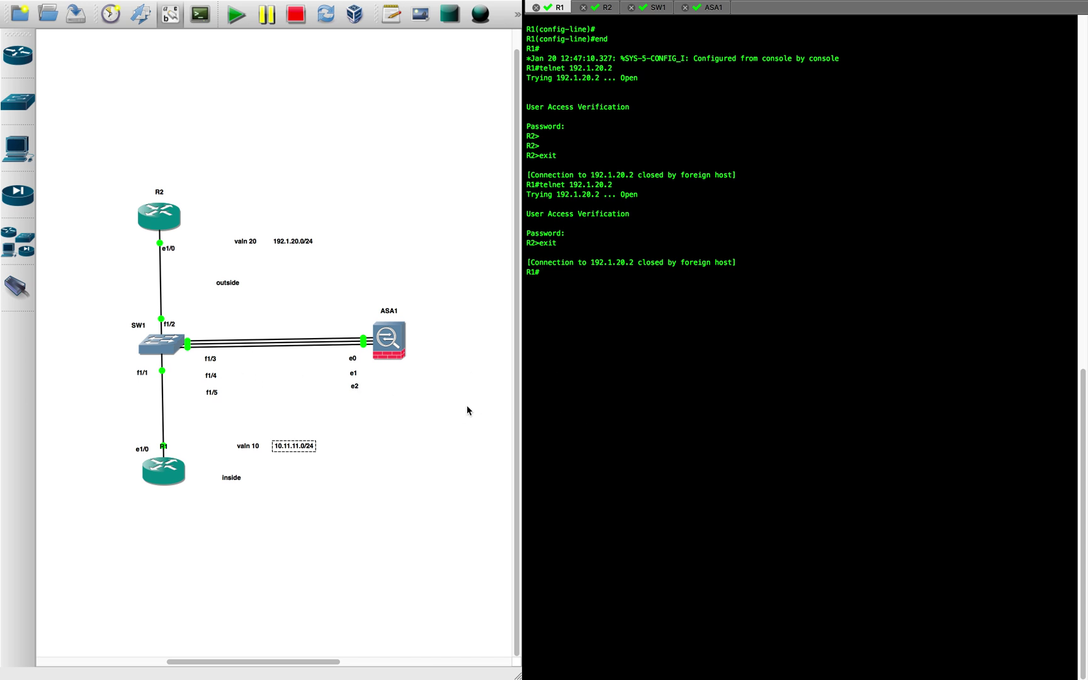
- Display interface redundant 1 on ASA1 again and examine which member interface is active and which is standby
{"action": "left_click", "coordinate": [712, 8]}
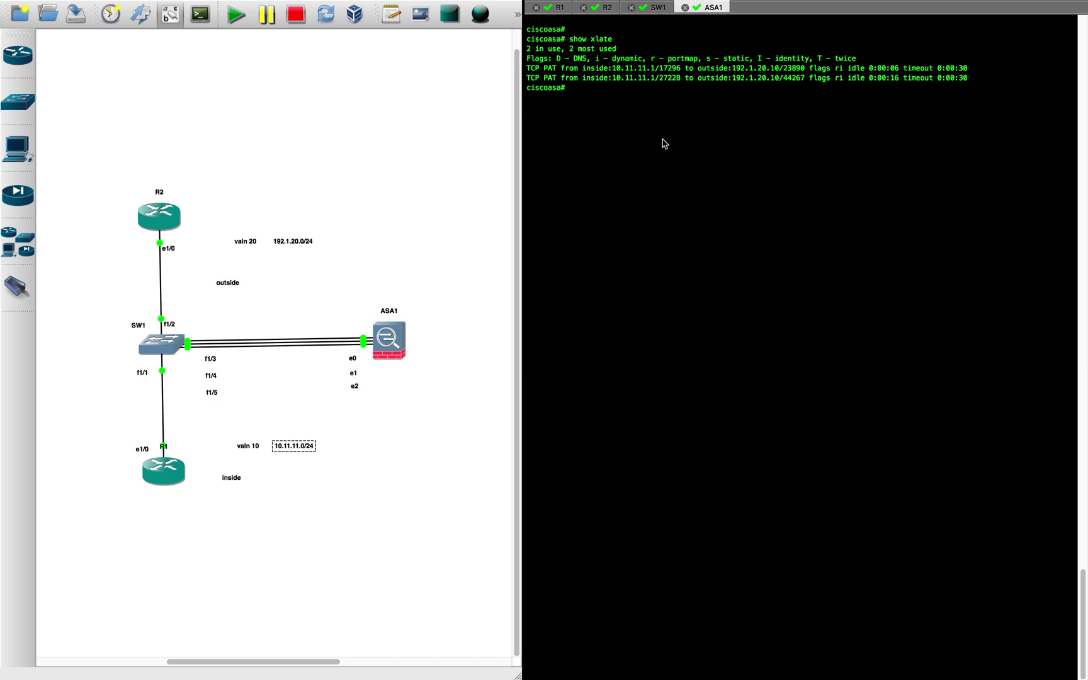
{"action": "type", "text": "show in"}
{"action": "key", "text": "Tab"}
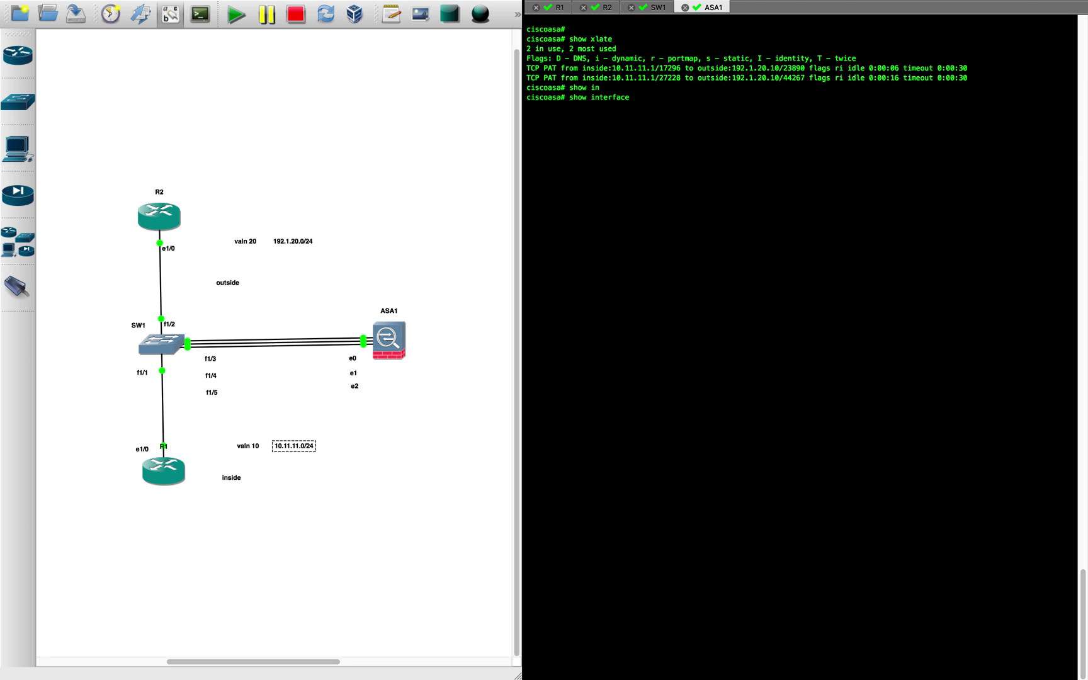
{"action": "type", "text": "re"}
{"action": "key", "text": "Tab"}
{"action": "type", "text": "1"}
{"action": "key", "text": "Return"}
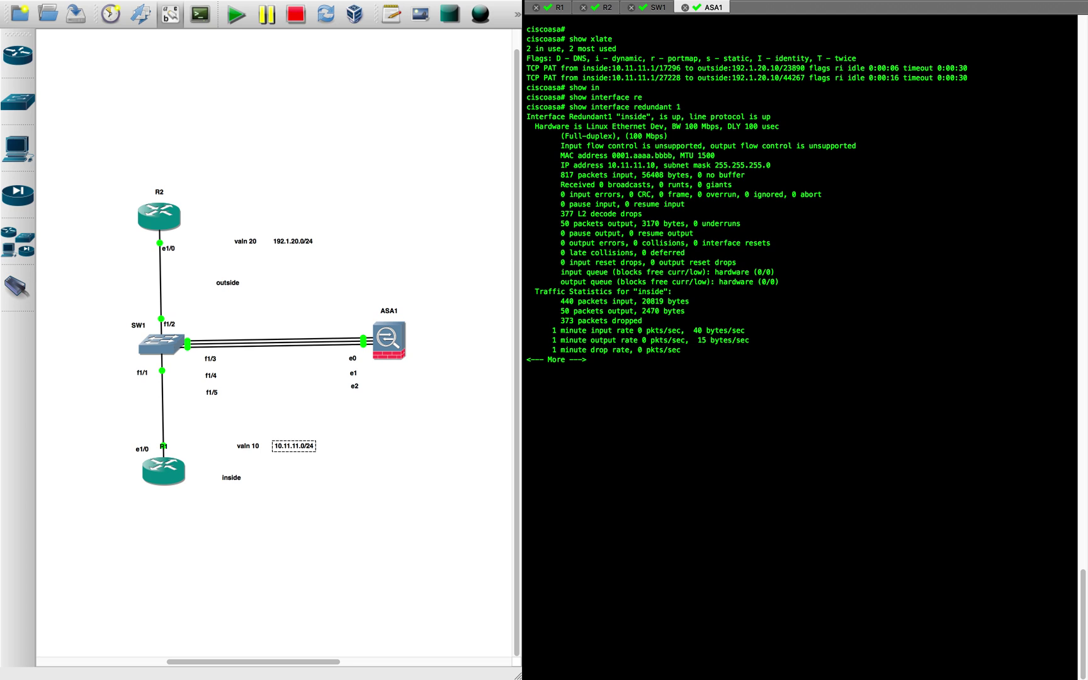
{"action": "key", "text": "space"}
{"action": "key", "text": "Return"}
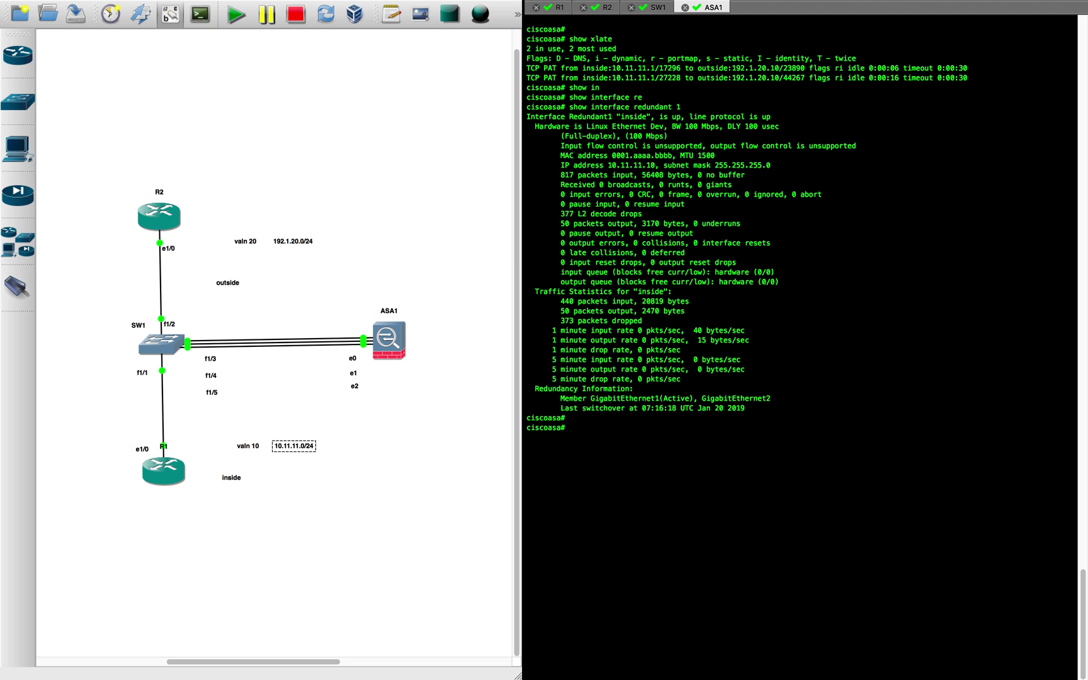
{"action": "left_click_drag", "start_coordinate": [587, 404], "coordinate": [778, 402]}
{"action": "left_click", "coordinate": [699, 404]}
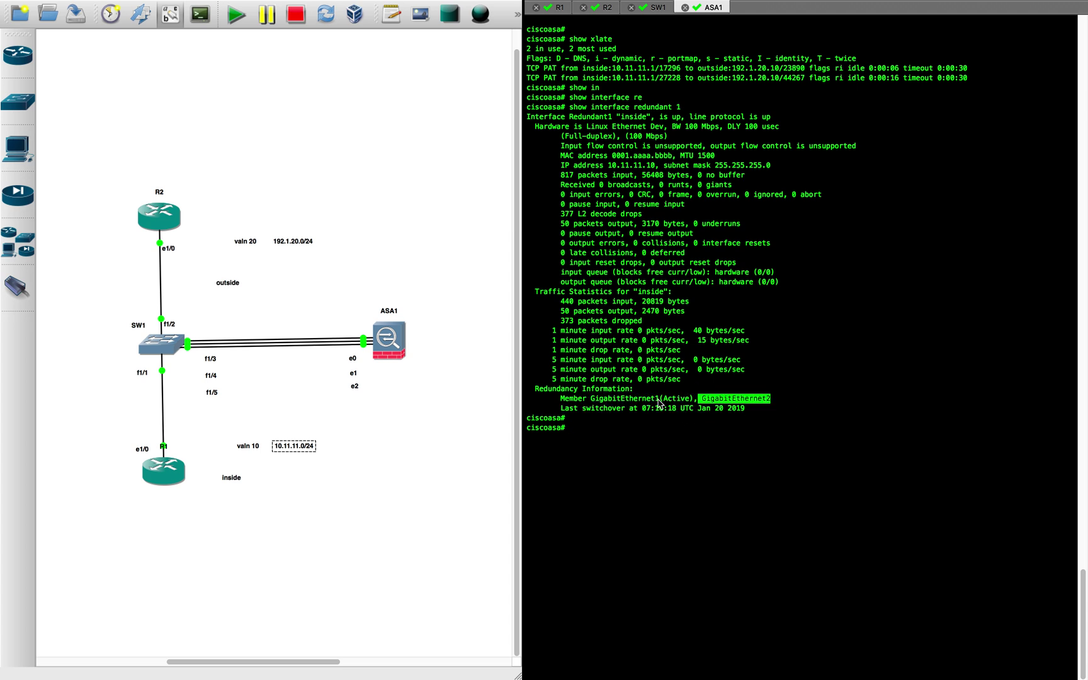
{"action": "left_click", "coordinate": [726, 394]}
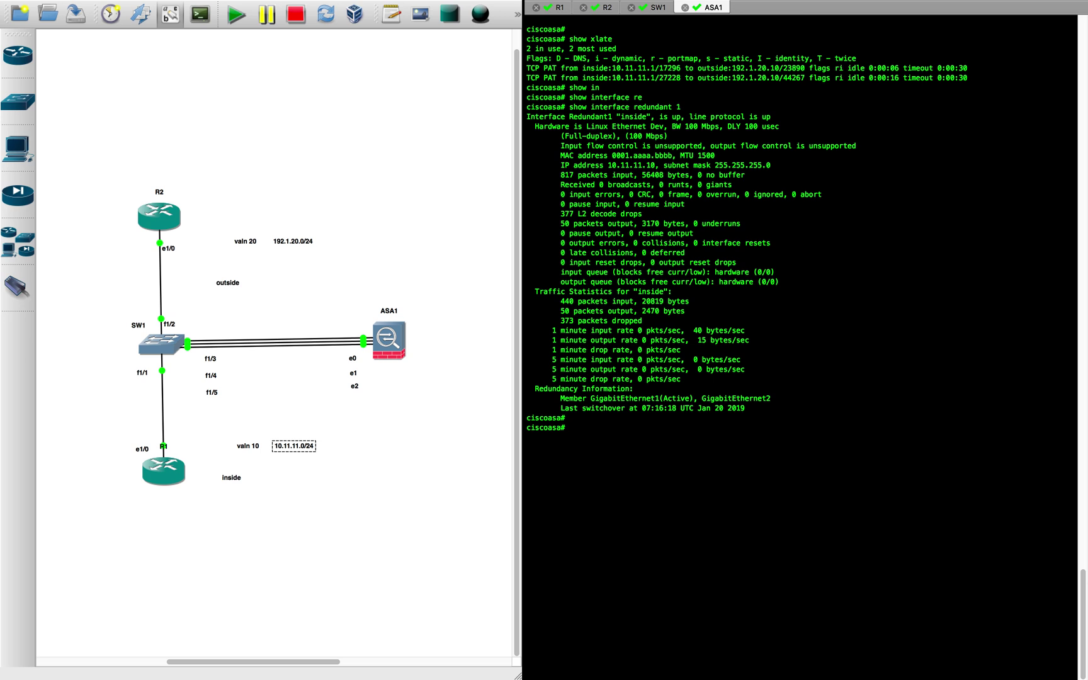
- Enter configuration mode on ASA1, remove interface redundant 1, and clear the console screen
{"action": "left_click", "coordinate": [768, 473]}
{"action": "type", "text": "cond"}
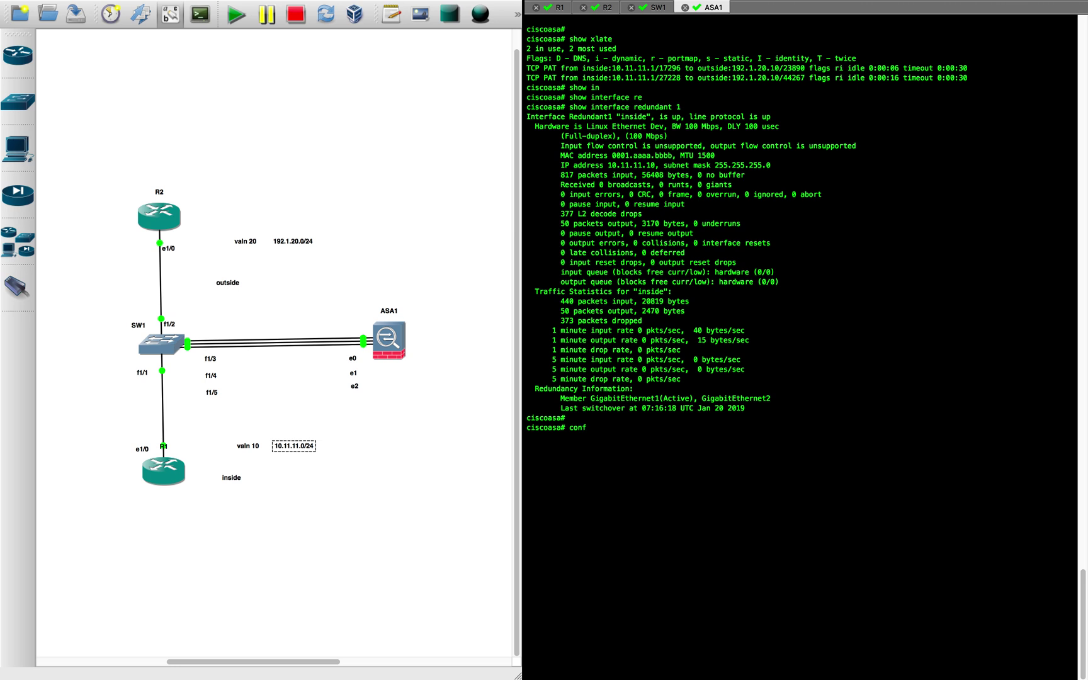
{"action": "key", "text": "Return"}
{"action": "key", "text": "Return"}
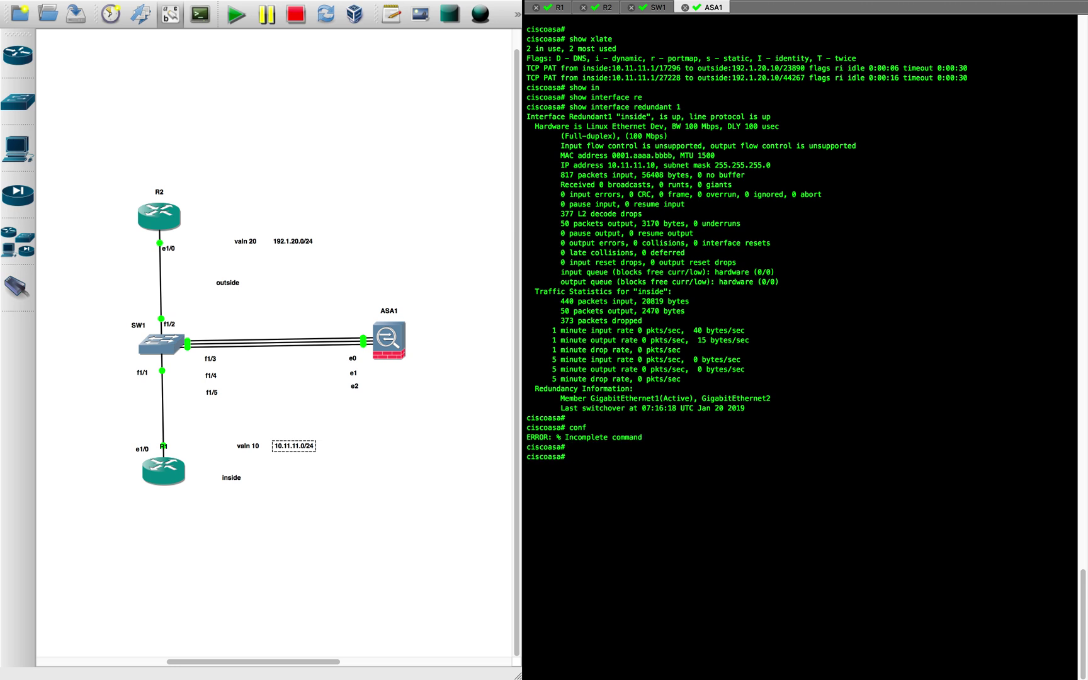
{"action": "type", "text": "conf t"}
{"action": "key", "text": "Return"}
{"action": "key", "text": "Return"}
{"action": "type", "text": "no"}
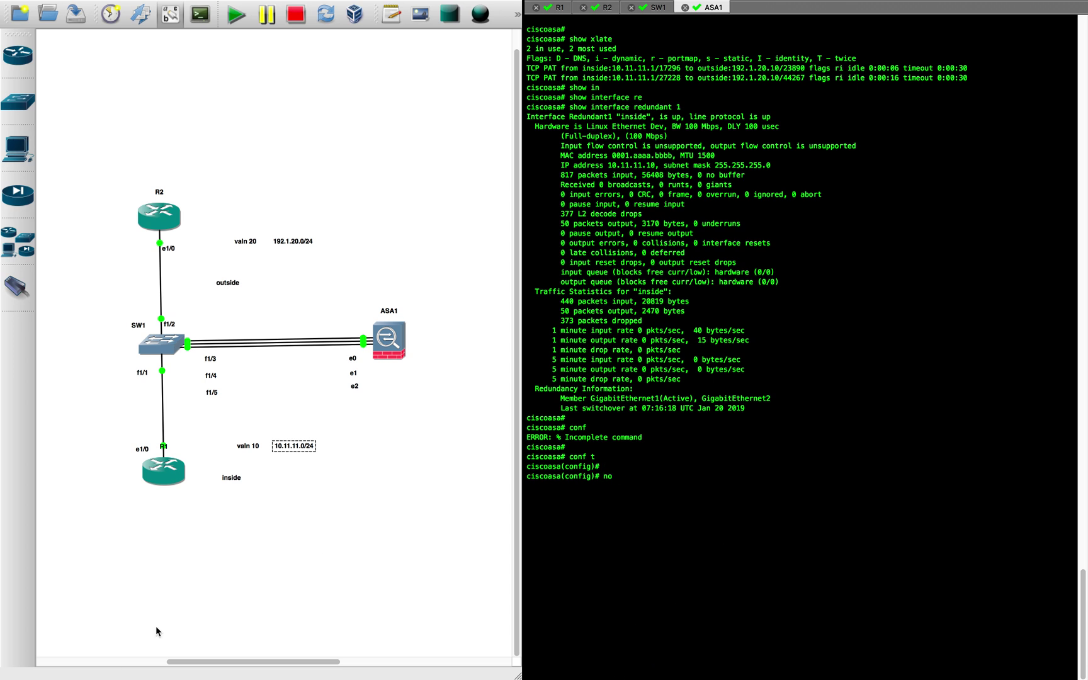
{"action": "type", "text": "interface redundant 1"}
{"action": "key", "text": "Return"}
{"action": "key", "text": "Return"}
{"action": "key", "text": "Return"}
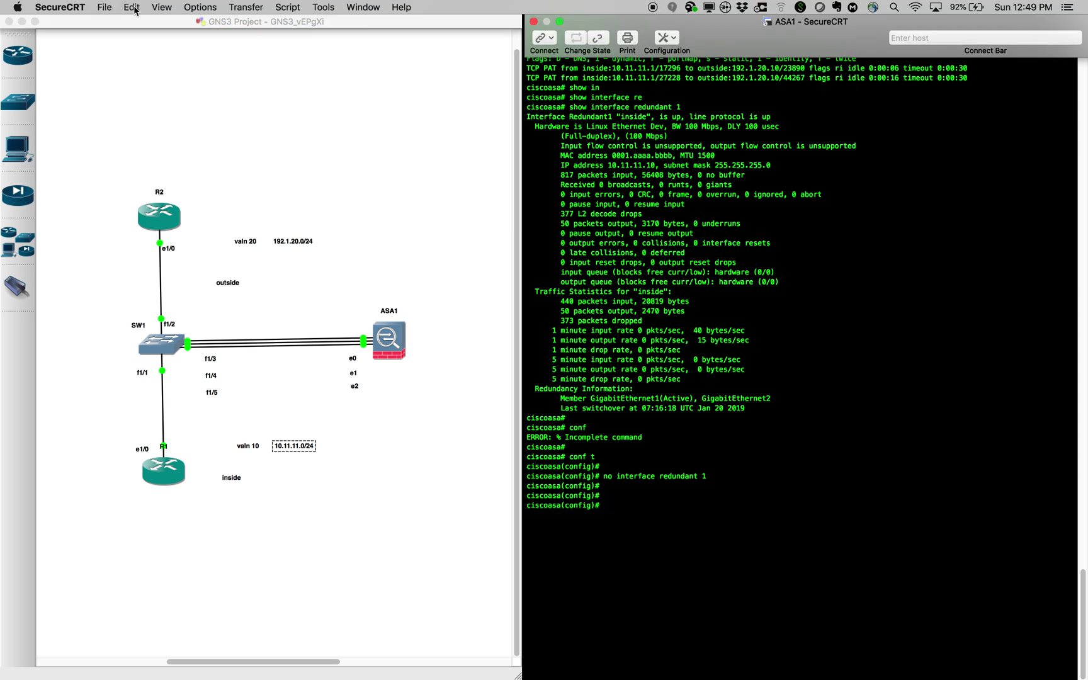
{"action": "left_click", "coordinate": [132, 7]}
{"action": "left_click", "coordinate": [160, 170]}
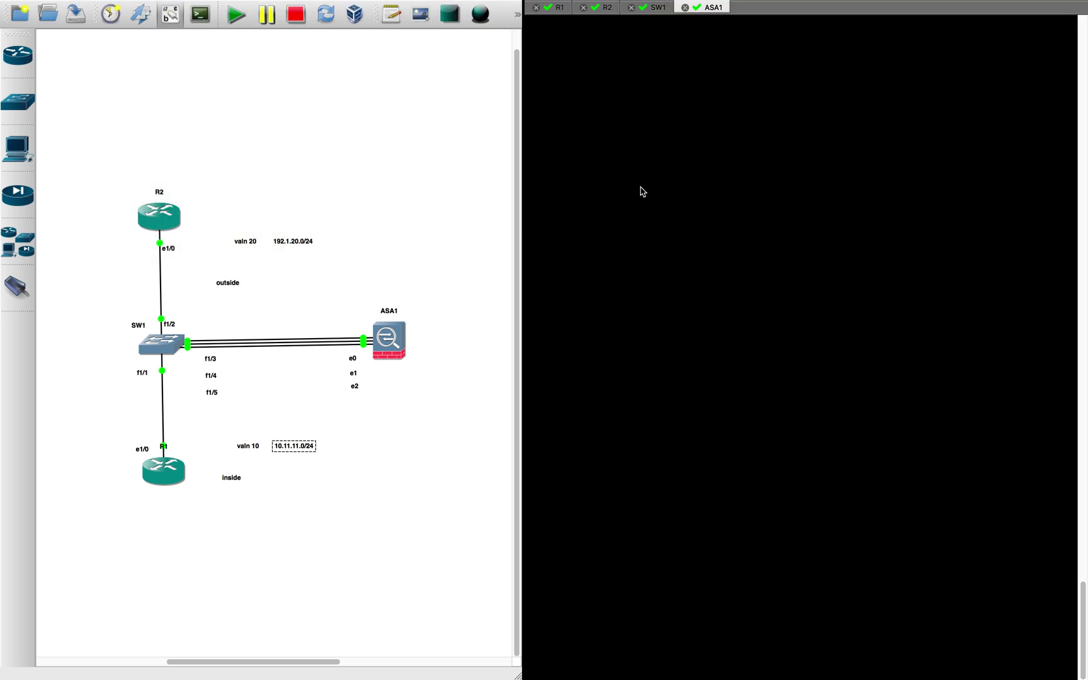
{"action": "key", "text": "Return"}
- Test telnet from R1 to 192.1.20.2 without the redundant interface, and return to the ASA1 console
{"action": "left_click", "coordinate": [558, 8]}
{"action": "key", "text": "Up"}
{"action": "key", "text": "Return"}
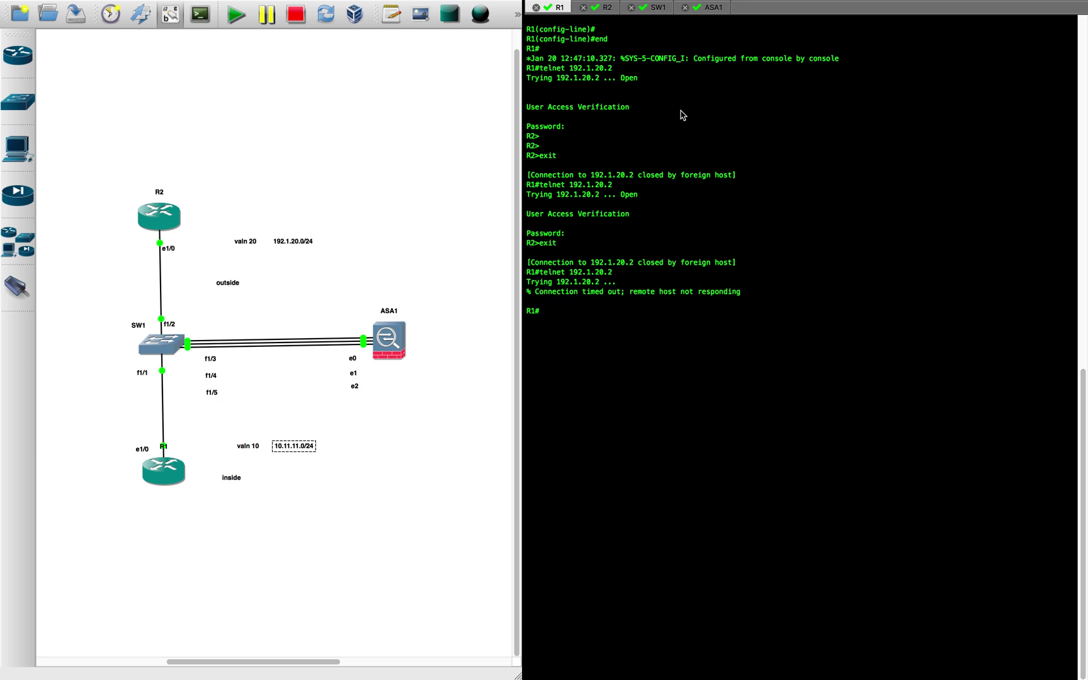
{"action": "left_click", "coordinate": [706, 8]}
{"action": "key", "text": "Return"}
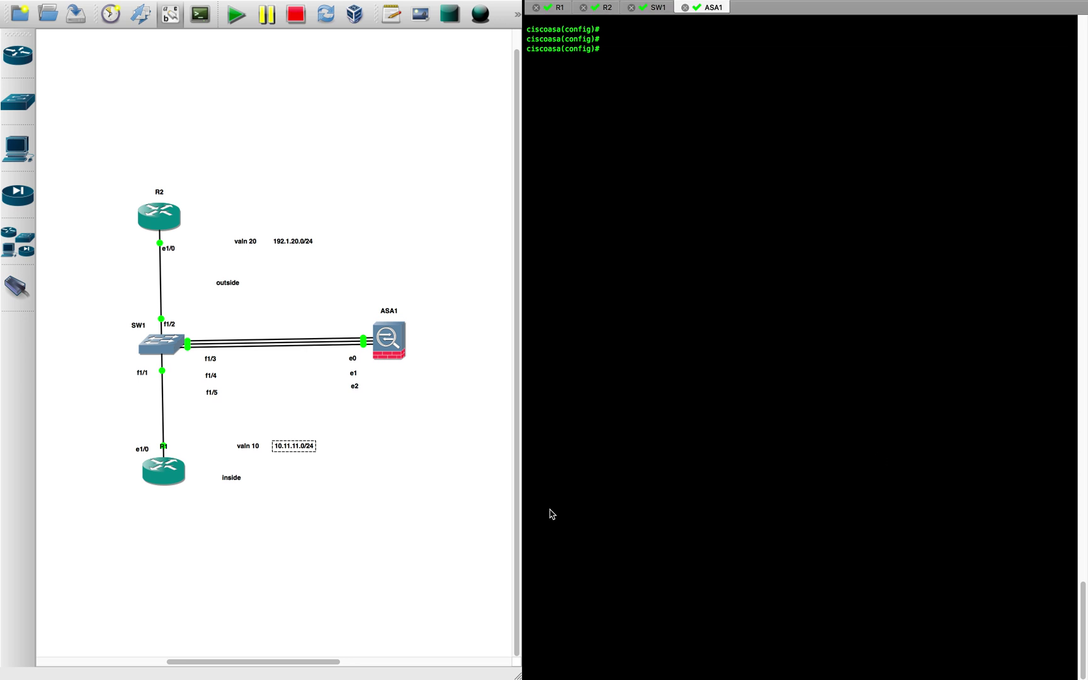
- Switch to the text editor and add lines below the NAT configuration putting g 1 and g 2 in channel-group 1 mode on, with no shut
{"action": "key", "text": "ctrl+Right"}
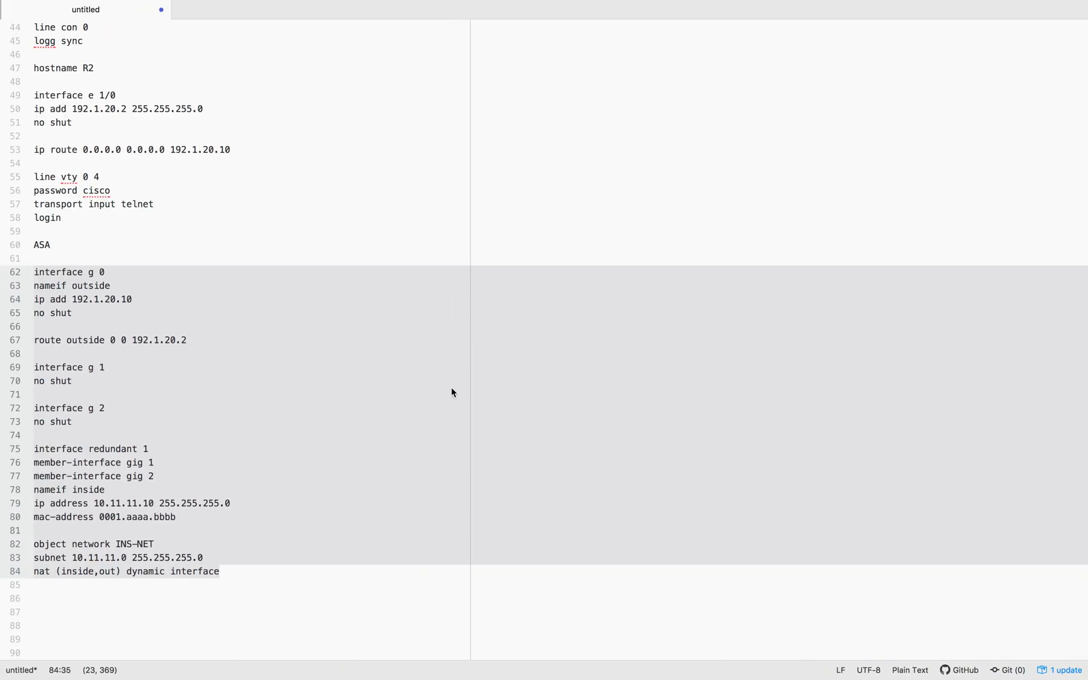
{"action": "left_click", "coordinate": [379, 542]}
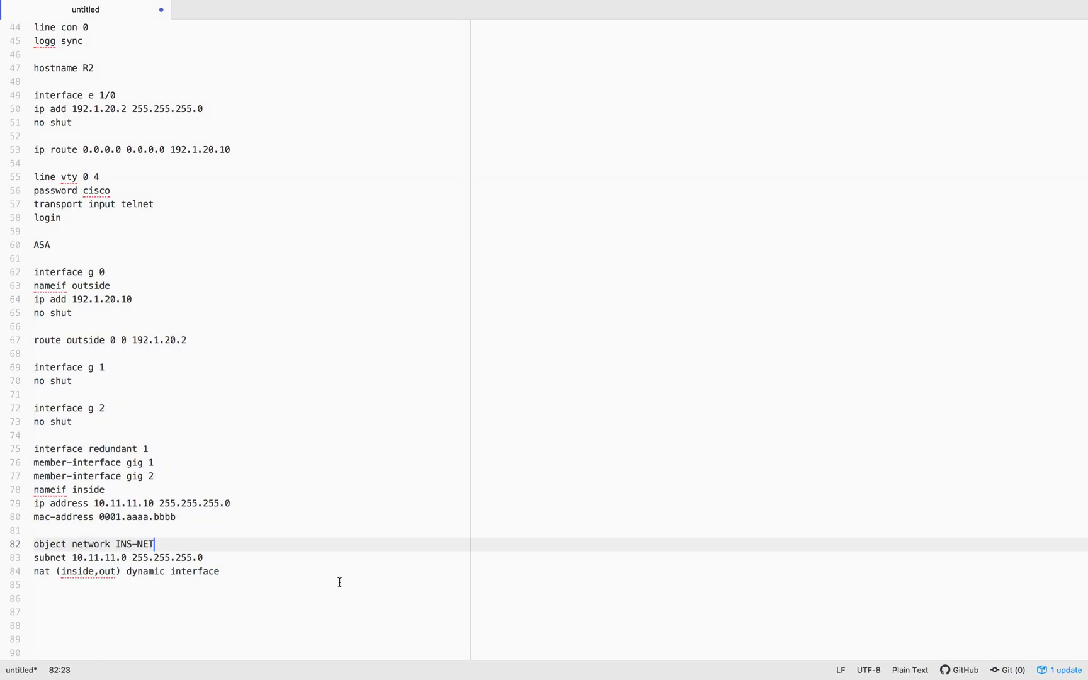
{"action": "left_click", "coordinate": [317, 608]}
{"action": "type", "text": "interface g 1 channel-group 1 mode on no shut  interface g 2 channel-group 1 mode on no shut"}
- Examine the new g 1 and g 2 lines, comparing their interface names, channel-group number, mode and no shut commands
{"action": "scroll", "coordinate": [234, 507], "scroll_direction": "down", "scroll_amount": 3}
{"action": "left_click", "coordinate": [120, 439]}
{"action": "left_click_drag", "start_coordinate": [120, 439], "coordinate": [3, 440]}
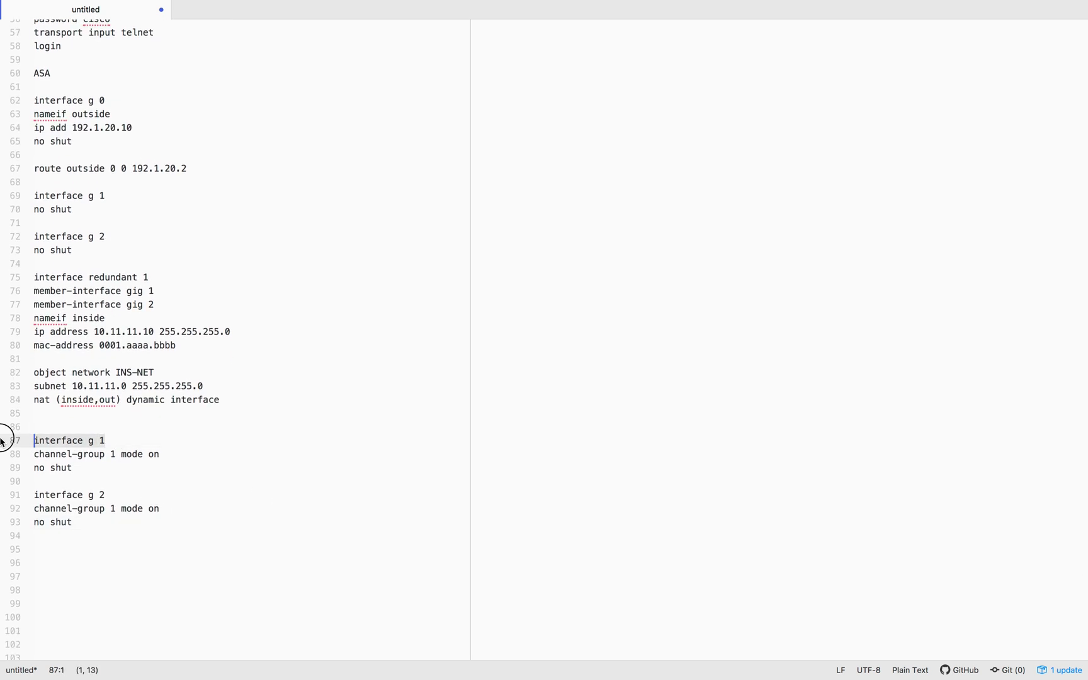
{"action": "left_click", "coordinate": [97, 495]}
{"action": "left_click_drag", "start_coordinate": [106, 495], "coordinate": [7, 495]}
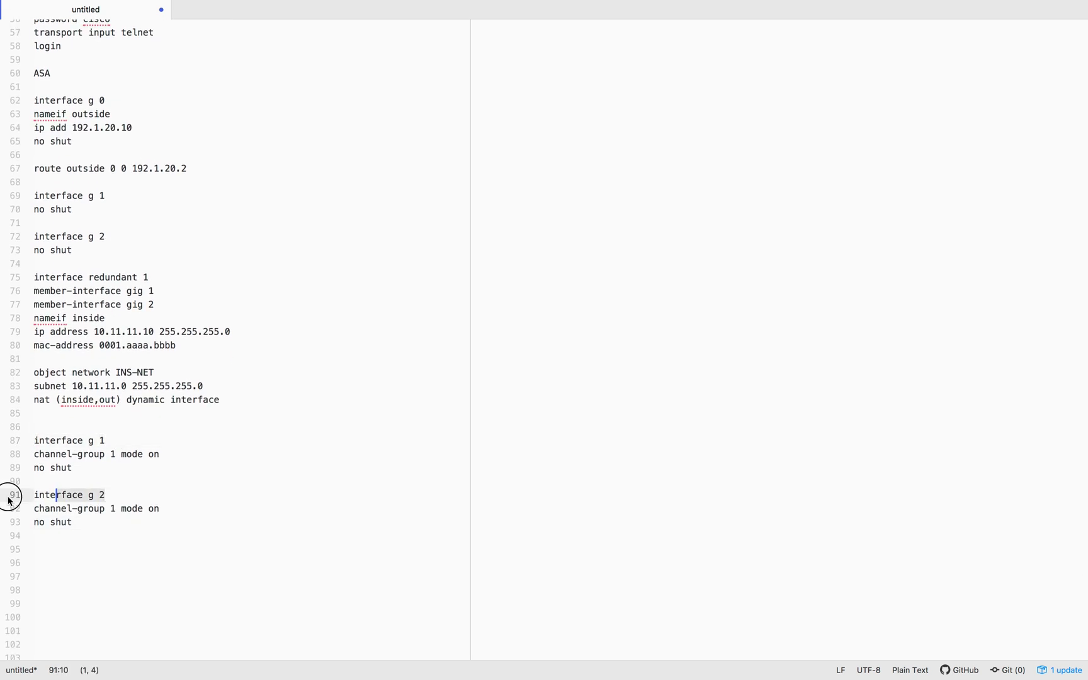
{"action": "left_click", "coordinate": [71, 460]}
{"action": "left_click_drag", "start_coordinate": [51, 455], "coordinate": [111, 454]}
{"action": "key", "text": "Down"}
{"action": "key", "text": "Down"}
{"action": "left_click_drag", "start_coordinate": [118, 509], "coordinate": [111, 507]}
{"action": "left_click", "coordinate": [151, 454]}
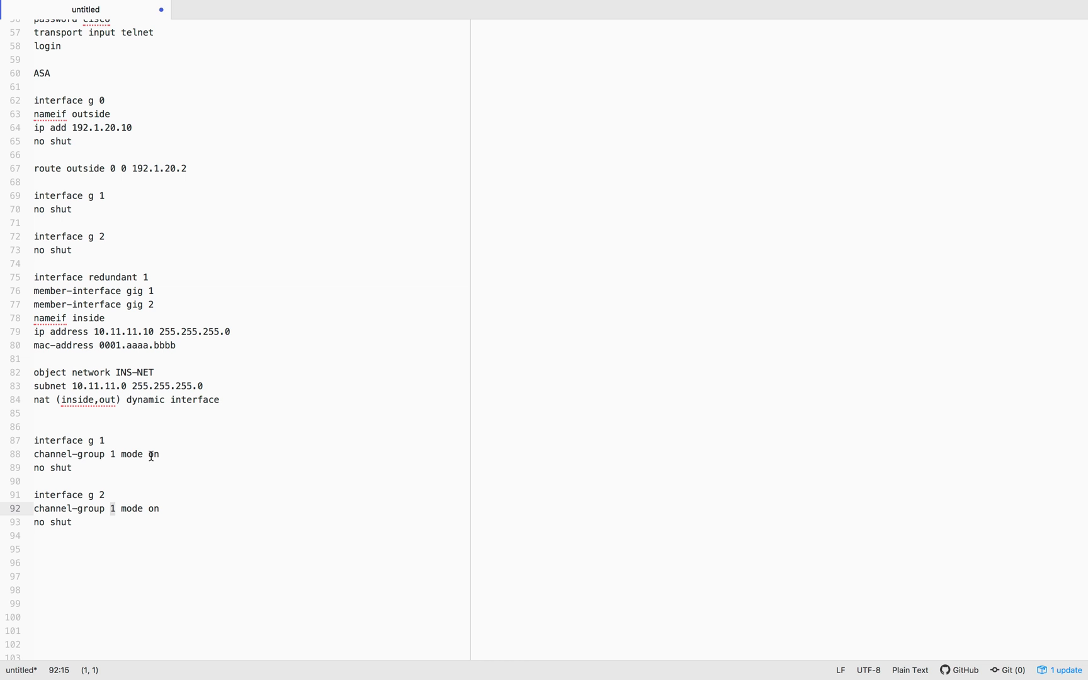
{"action": "left_click_drag", "start_coordinate": [149, 451], "coordinate": [192, 457]}
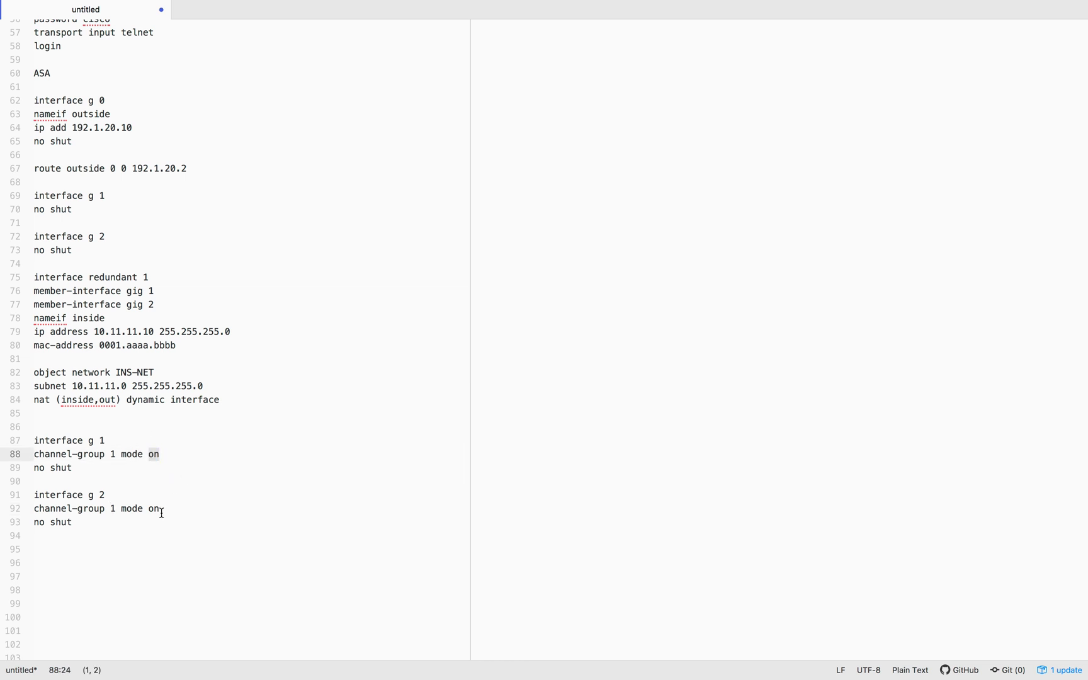
{"action": "left_click_drag", "start_coordinate": [149, 510], "coordinate": [193, 512]}
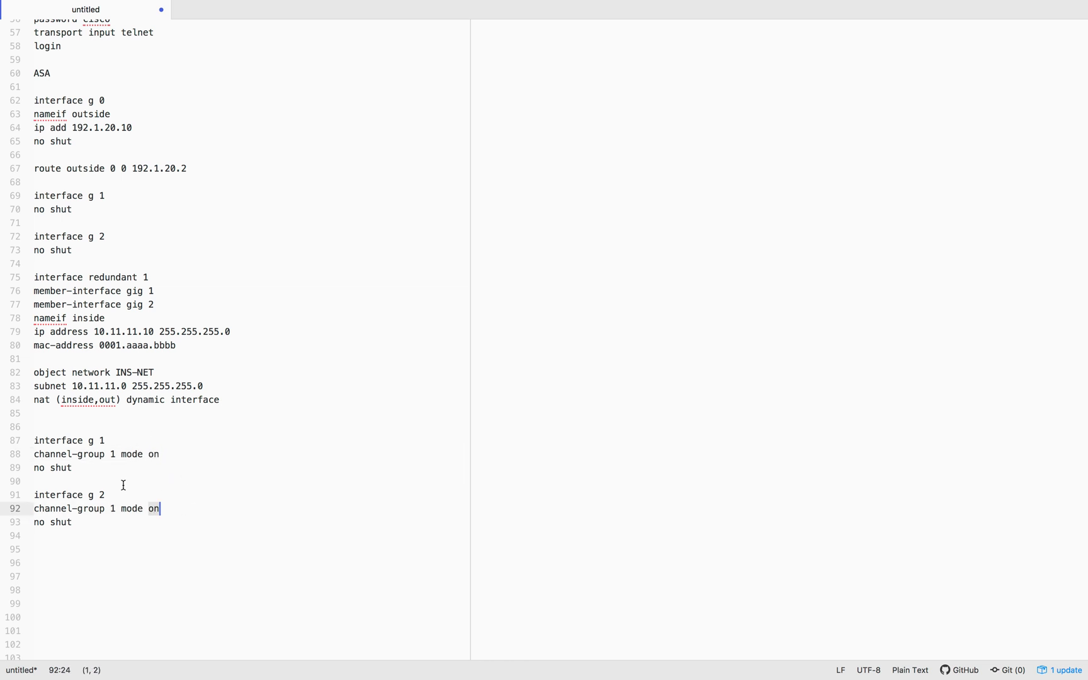
{"action": "left_click_drag", "start_coordinate": [76, 468], "coordinate": [32, 467]}
{"action": "left_click_drag", "start_coordinate": [72, 530], "coordinate": [24, 528]}
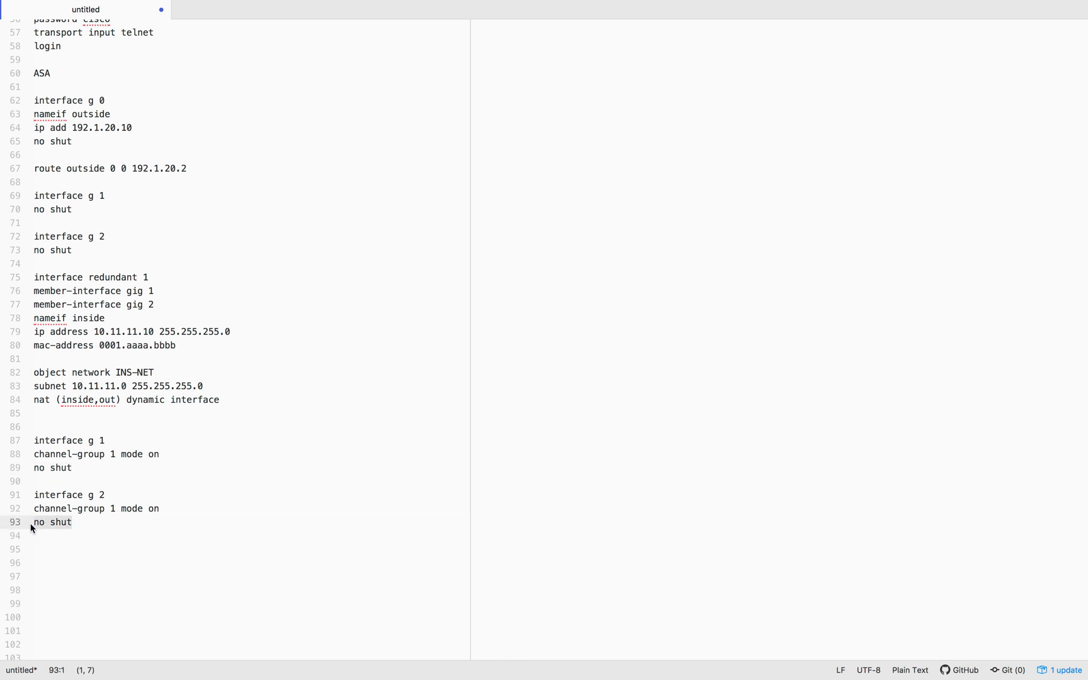
- Add an interface Port-channel 1 block to the ASA notes with nameif Inside and security-level 100
{"action": "left_click", "coordinate": [153, 562]}
{"action": "left_click", "coordinate": [122, 544]}
{"action": "type", "text": "interface Port-channel 1 nameif Inside security-level 100 ip addre"}
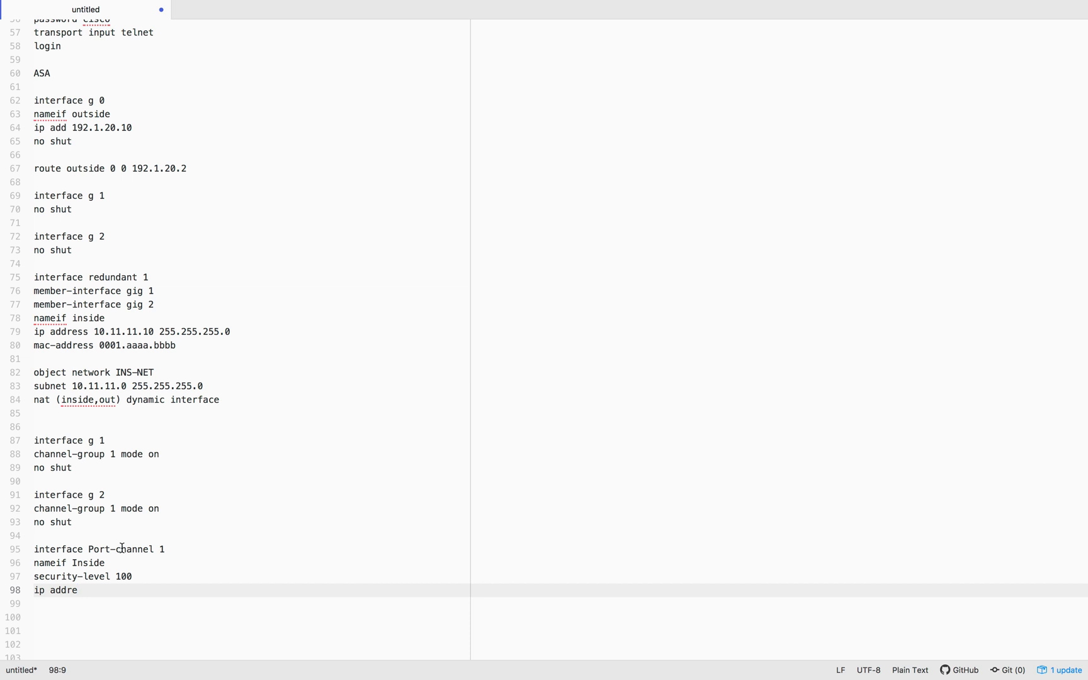
{"action": "left_click_drag", "start_coordinate": [88, 548], "coordinate": [201, 546]}
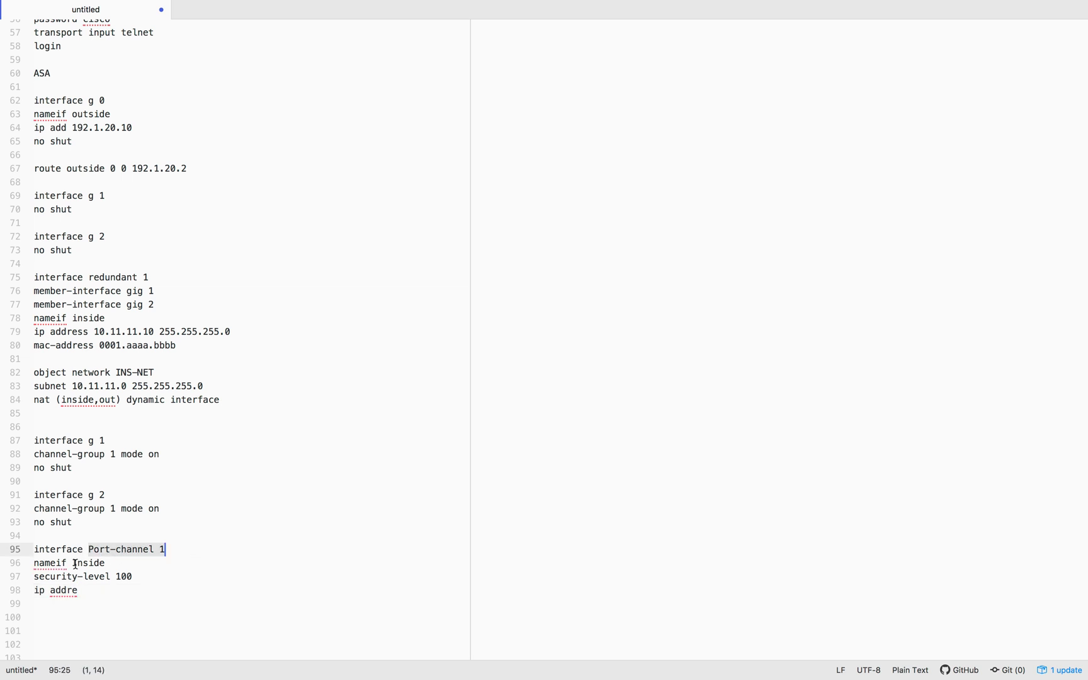
{"action": "double_click", "coordinate": [125, 563]}
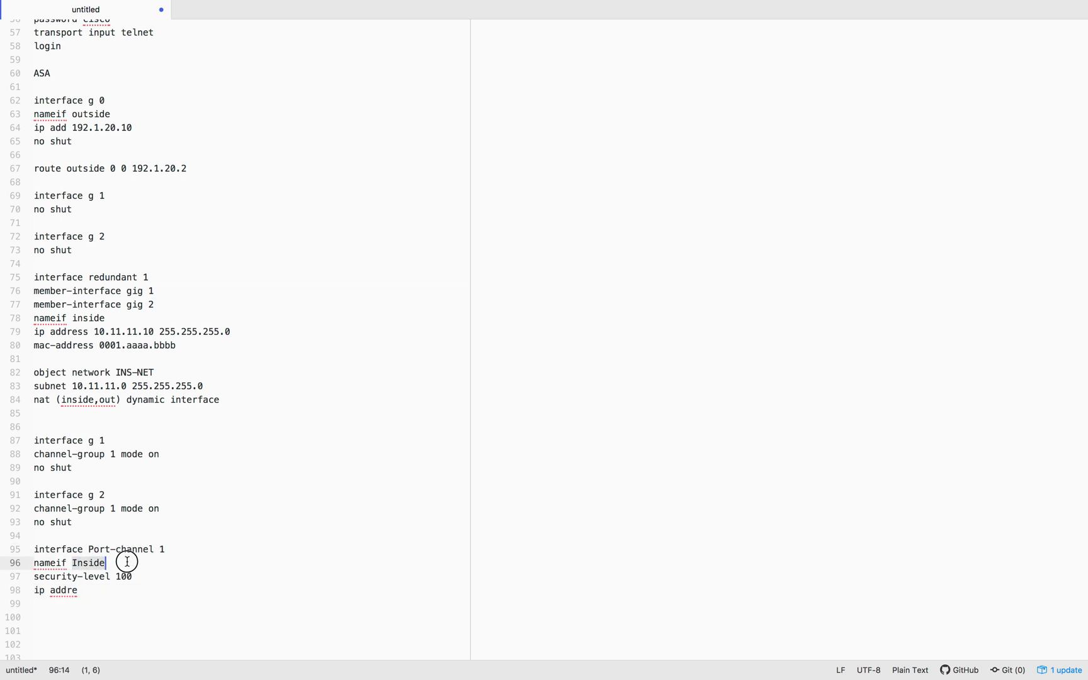
{"action": "left_click", "coordinate": [110, 600]}
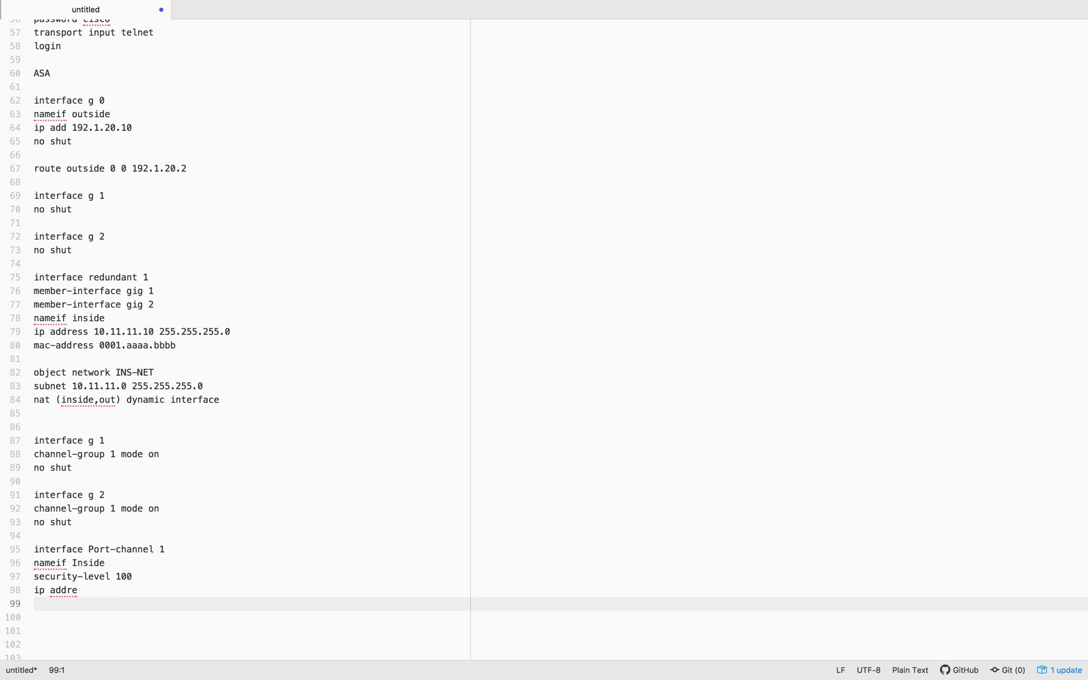
- Replace the incomplete address line under Port-channel 1 with ip address 10.11.11.10 255.255.255.0, followed by no shut
{"action": "left_click", "coordinate": [93, 593]}
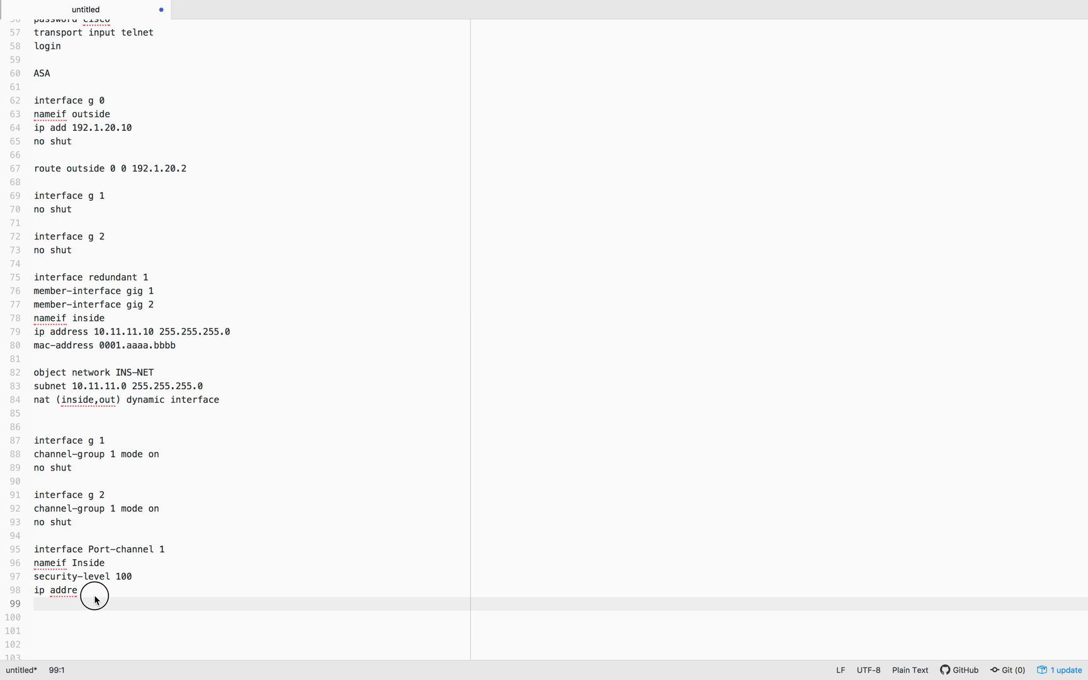
{"action": "left_click", "coordinate": [31, 592], "text": "shift"}
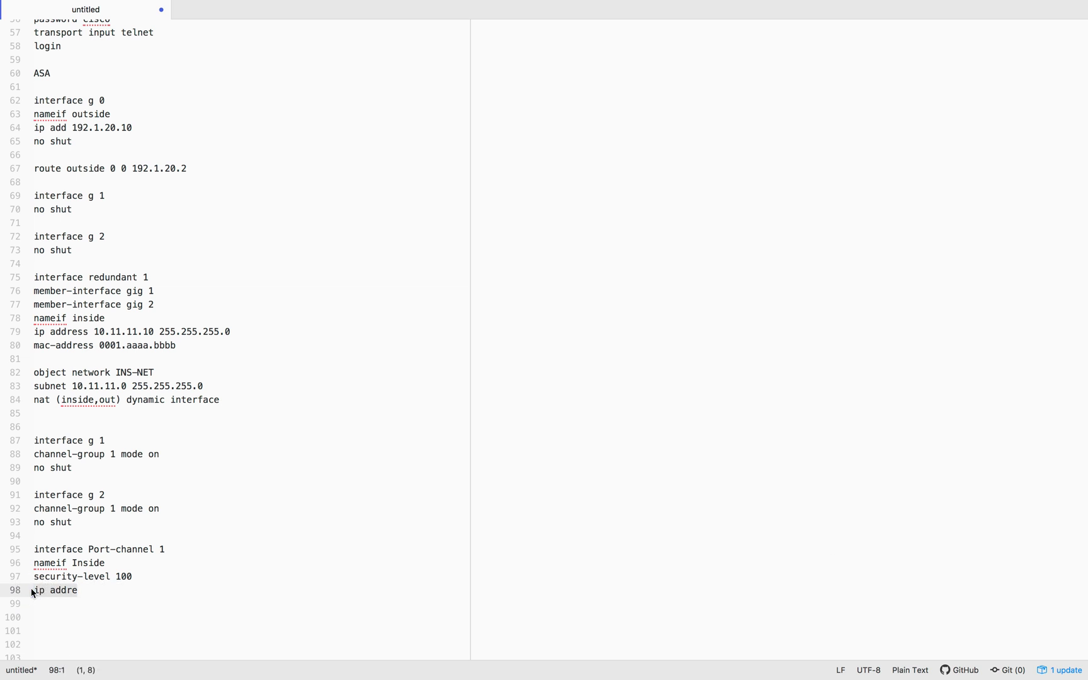
{"action": "type", "text": "ip address 10.11.11.10 255.255.255.0 no shut"}
{"action": "left_click_drag", "start_coordinate": [105, 333], "coordinate": [183, 332]}
{"action": "left_click", "coordinate": [240, 505]}
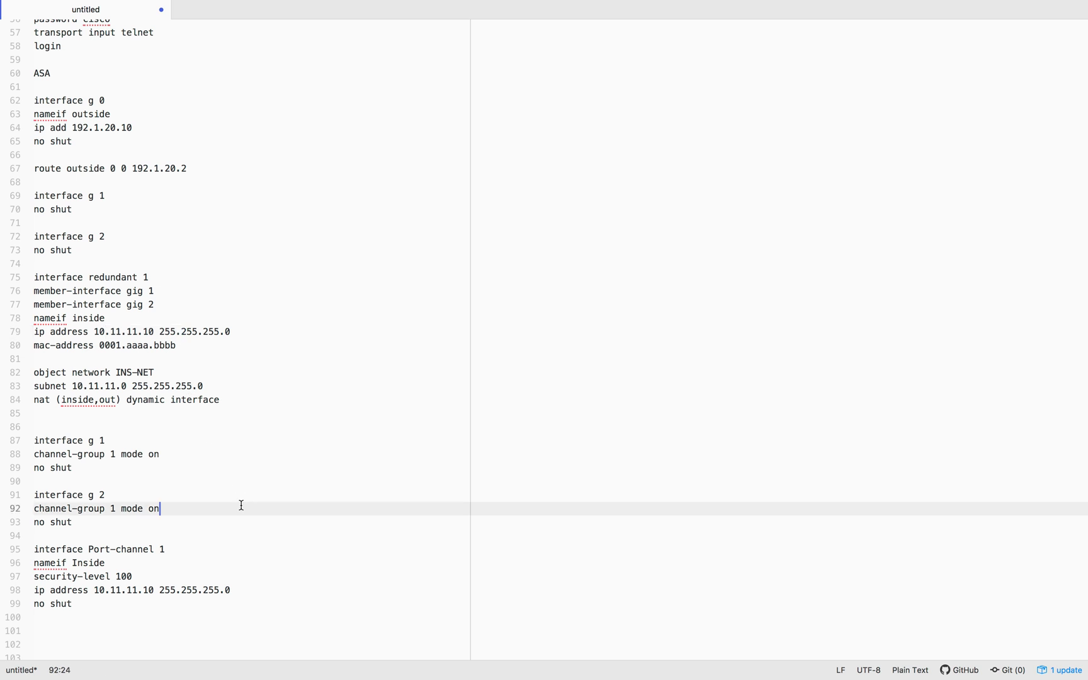
- Copy the g 1, g 2 and Port-channel 1 configuration from the notes and apply it in the ASA1 console
{"action": "left_click_drag", "start_coordinate": [35, 440], "coordinate": [105, 603]}
{"action": "key", "text": "super+c"}
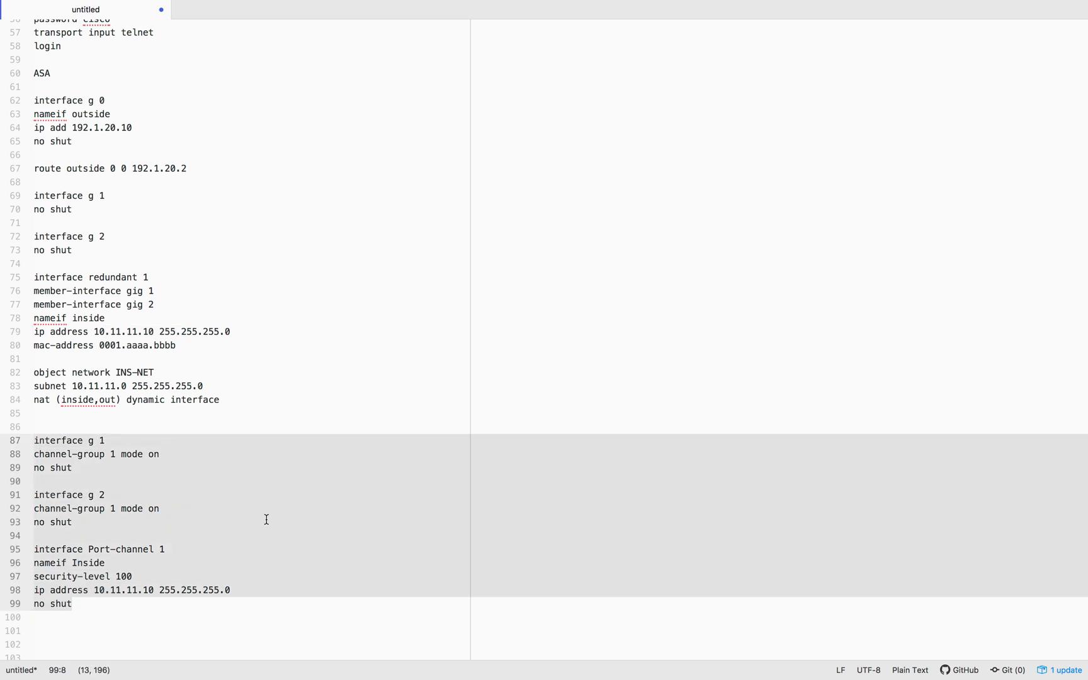
{"action": "key", "text": "super+Tab"}
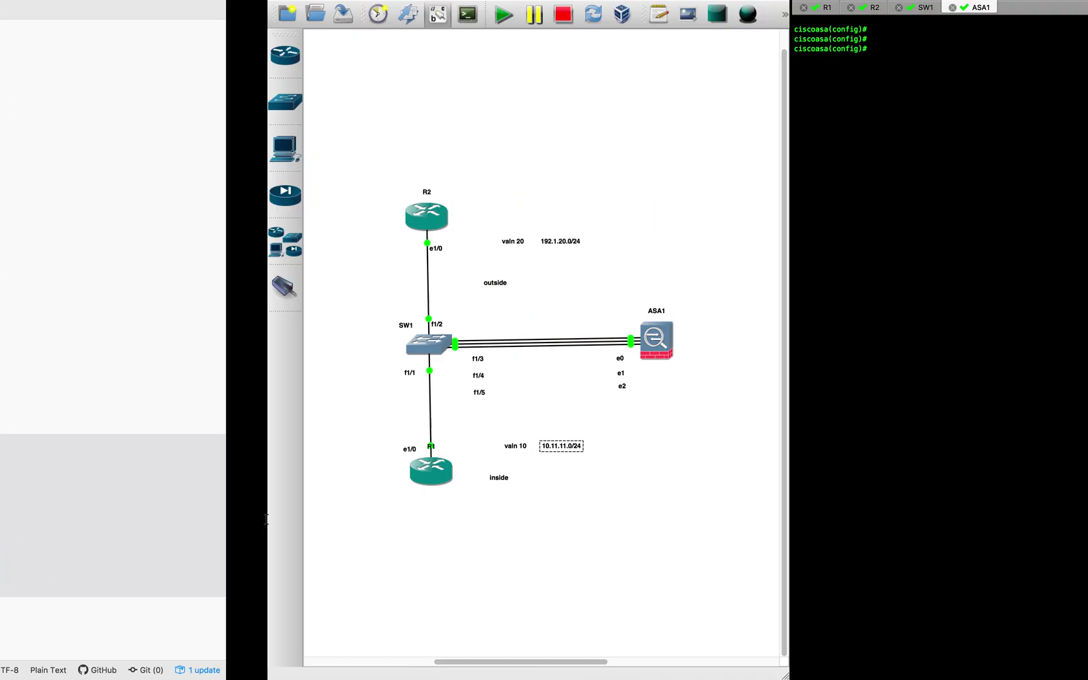
{"action": "left_click", "coordinate": [631, 235]}
{"action": "key", "text": "super+v"}
{"action": "key", "text": "Return"}
{"action": "key", "text": "Return"}
{"action": "key", "text": "Return"}
{"action": "key", "text": "Return"}
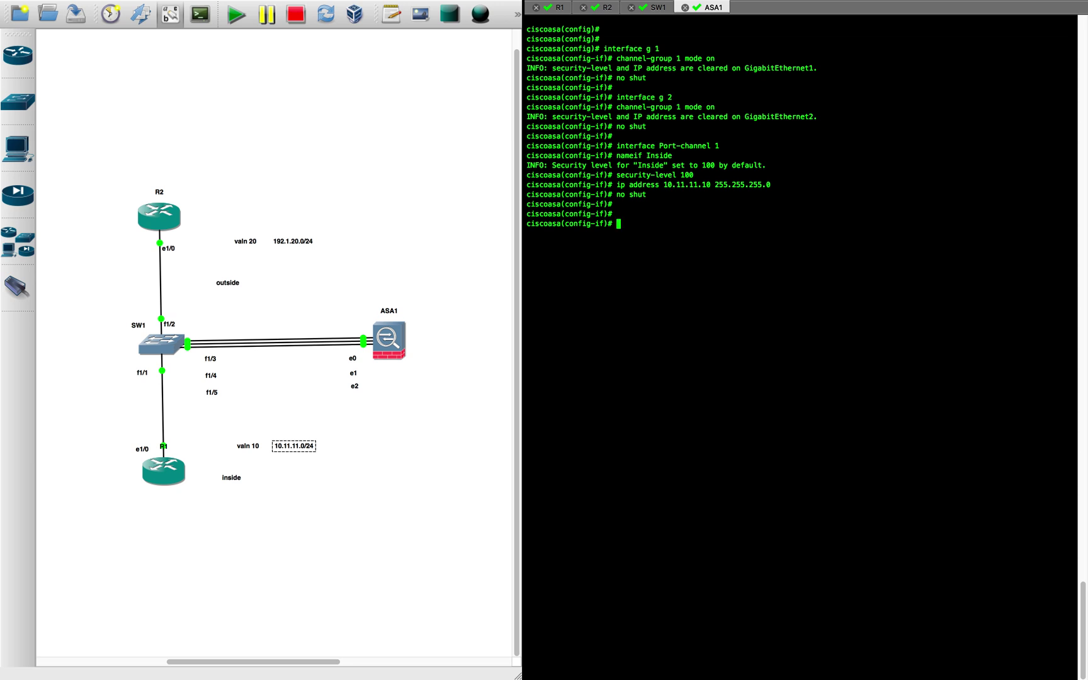
- Display interface Port-channel 1 on ASA1 and examine its active member interfaces
{"action": "type", "text": "shwo"}
{"action": "key", "text": "BackSpace"}
{"action": "key", "text": "BackSpace"}
{"action": "key", "text": "BackSpace"}
{"action": "type", "text": "ow int Po"}
{"action": "key", "text": "Tab"}
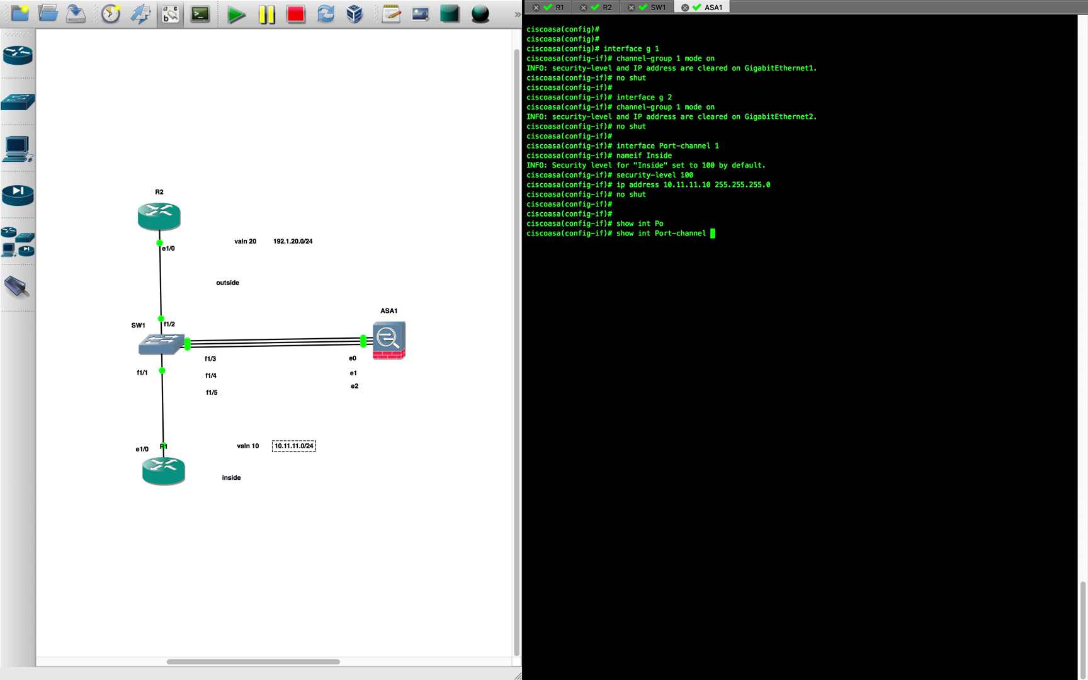
{"action": "type", "text": "1"}
{"action": "key", "text": "Return"}
{"action": "key", "text": "Return"}
{"action": "key", "text": "Return"}
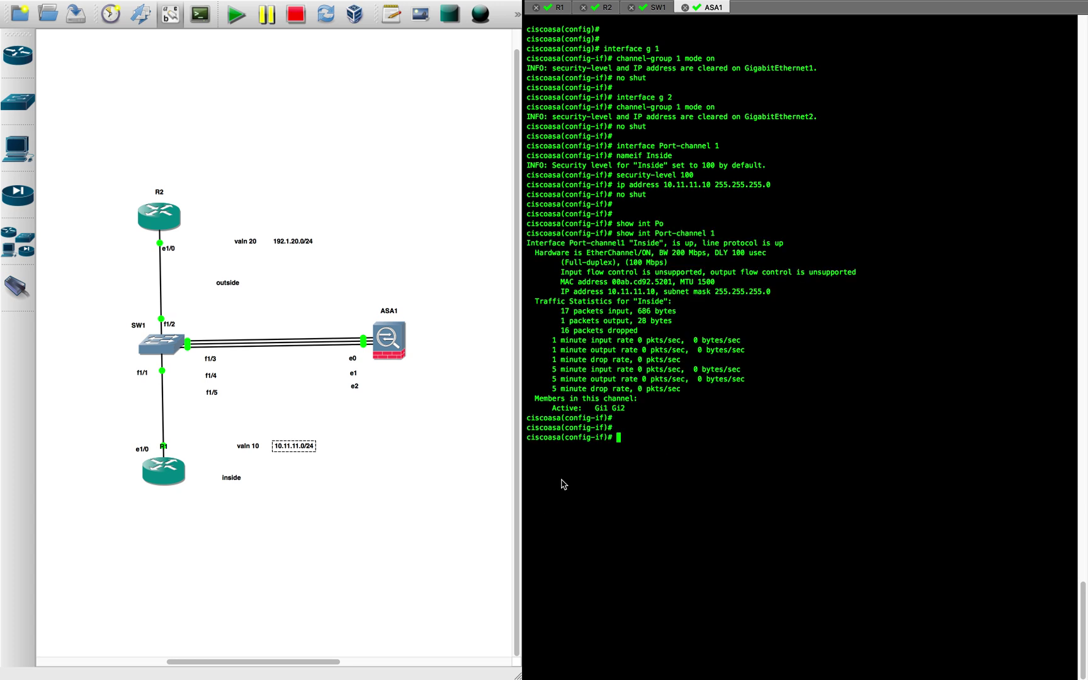
{"action": "left_click_drag", "start_coordinate": [595, 408], "coordinate": [629, 409]}
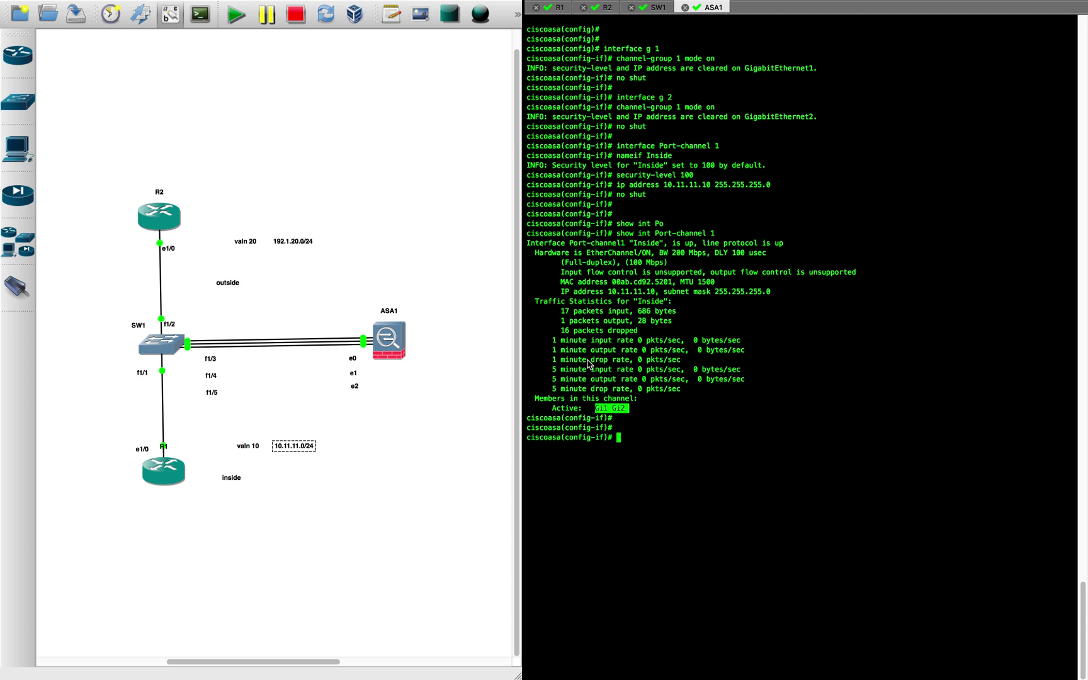
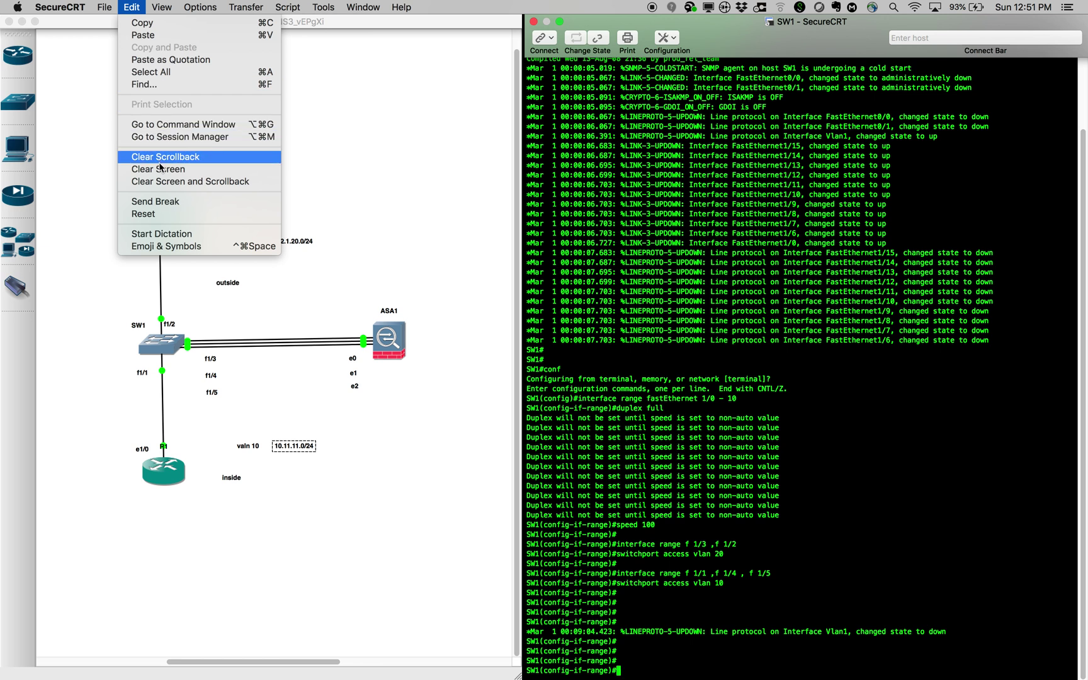
- Clear the SW1 console and add SW notes that default f 1/4 and f 1/5, assign channel-group 5 mode active (on), and include no shut
{"action": "left_click", "coordinate": [158, 169]}
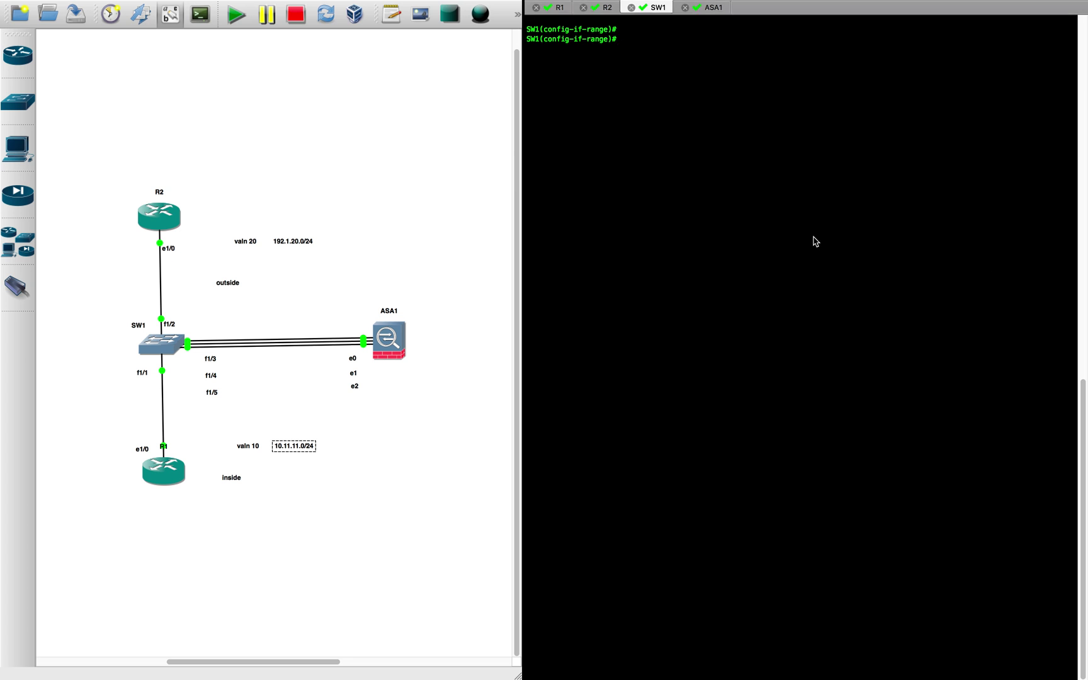
{"action": "key", "text": "super+Tab"}
{"action": "scroll", "coordinate": [334, 218], "scroll_direction": "up", "scroll_amount": 10}
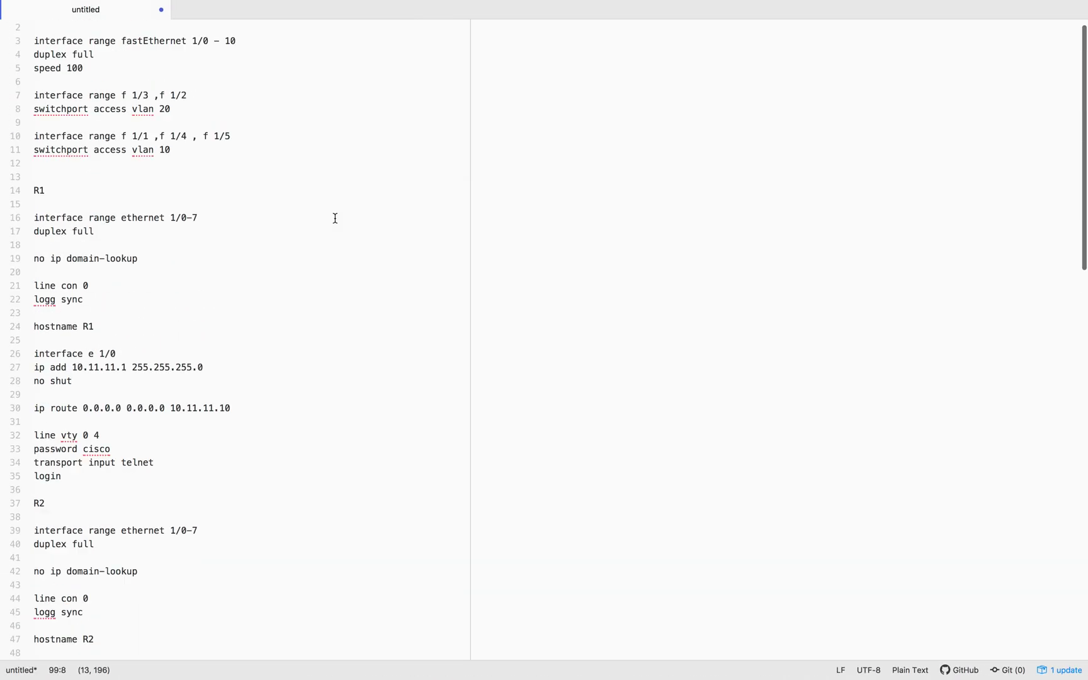
{"action": "left_click", "coordinate": [206, 187]}
{"action": "key", "text": "Return"}
{"action": "key", "text": "Return"}
{"action": "key", "text": "Return"}
{"action": "key", "text": "Up"}
{"action": "key", "text": "Up"}
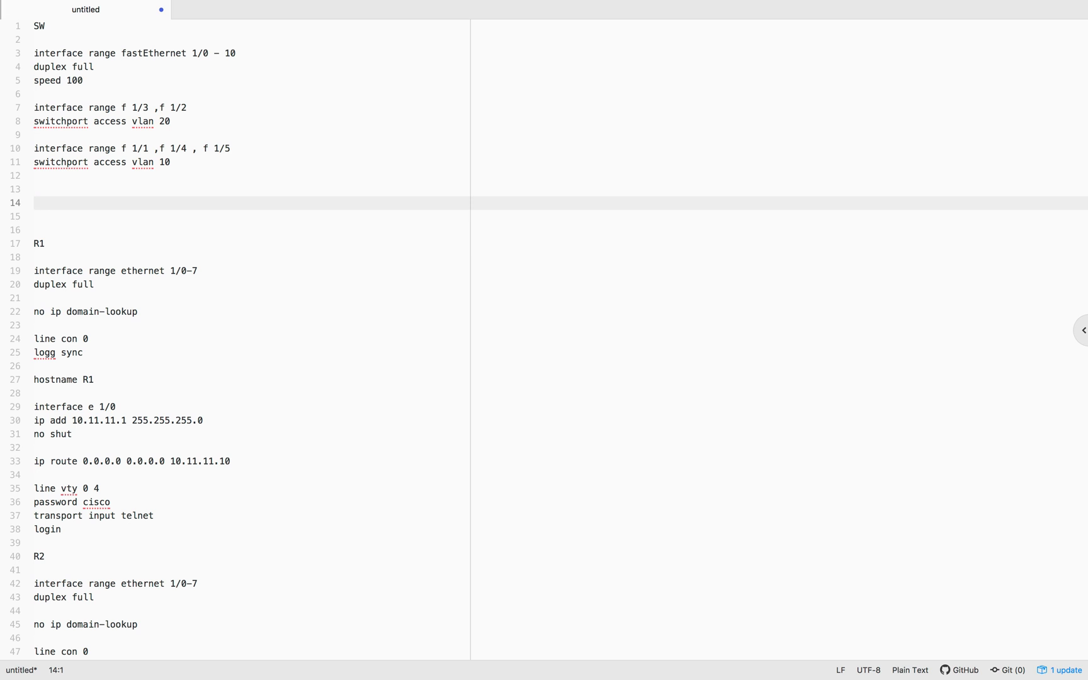
{"action": "left_click", "coordinate": [54, 193]}
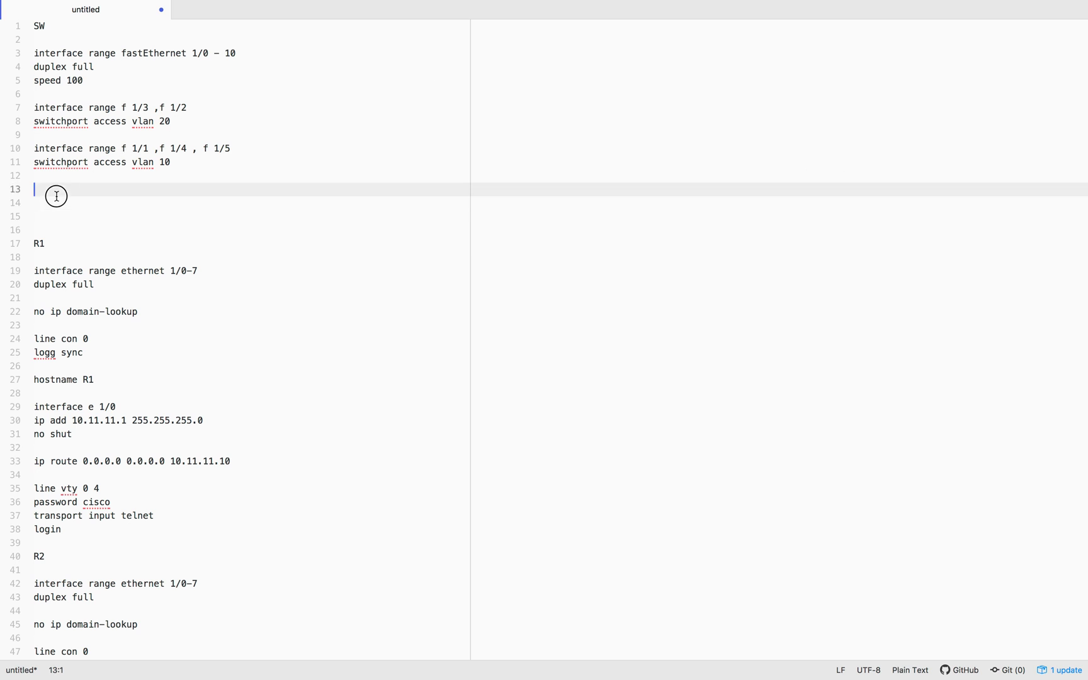
{"action": "type", "text": "default interface range f 1/4 , f 1/5 interface range f 1/4 , f 1/5 channel-group 5 mode active (on) no shut"}
{"action": "left_click_drag", "start_coordinate": [73, 189], "coordinate": [311, 188]}
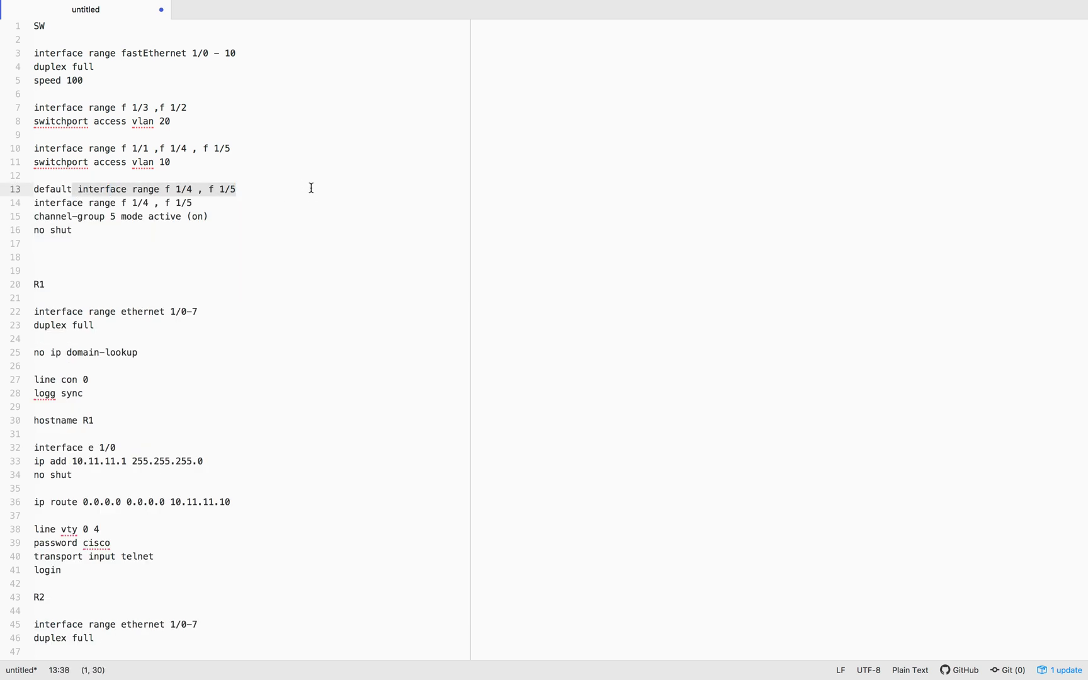
{"action": "key", "text": "ctrl+Right"}
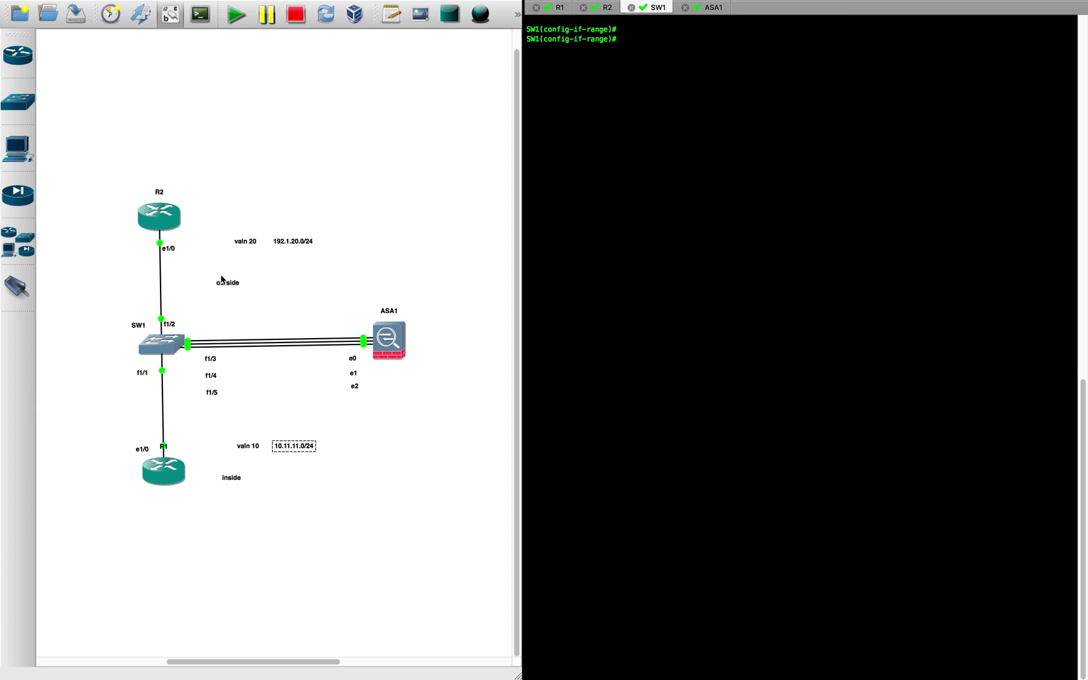
- Check the f1/4 and f1/5 switch ports in the topology against the interface range lines in the SW notes
{"action": "left_click", "coordinate": [212, 392]}
{"action": "left_click", "coordinate": [210, 376]}
{"action": "left_click", "coordinate": [213, 392]}
{"action": "key", "text": "ctrl+Left"}
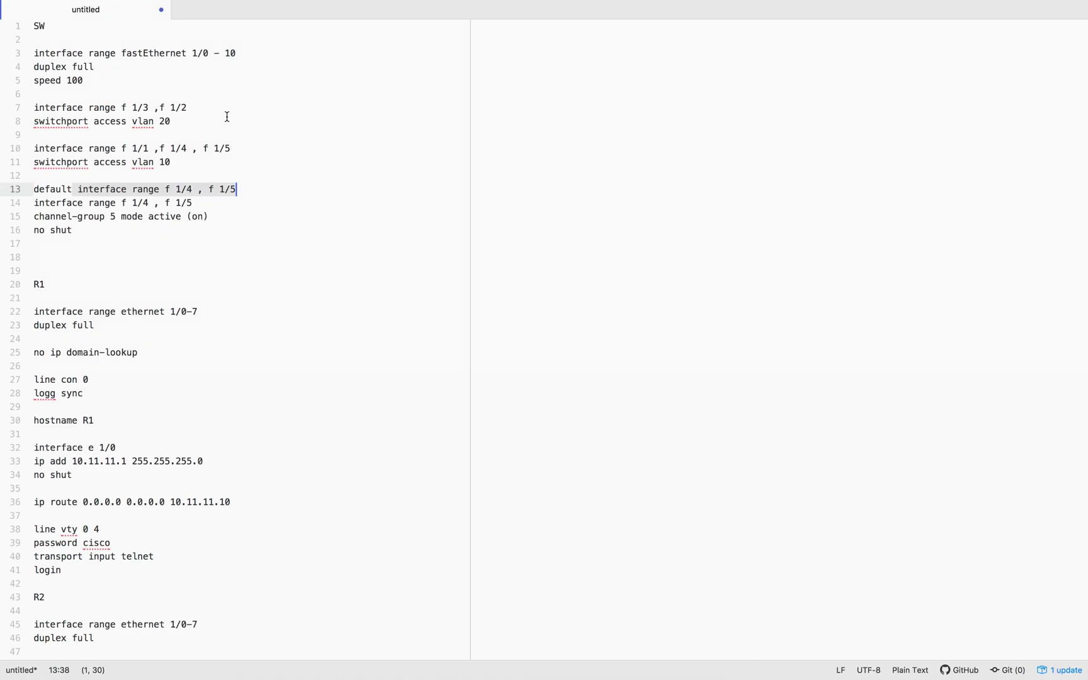
{"action": "left_click", "coordinate": [192, 165]}
{"action": "left_click_drag", "start_coordinate": [165, 189], "coordinate": [249, 189]}
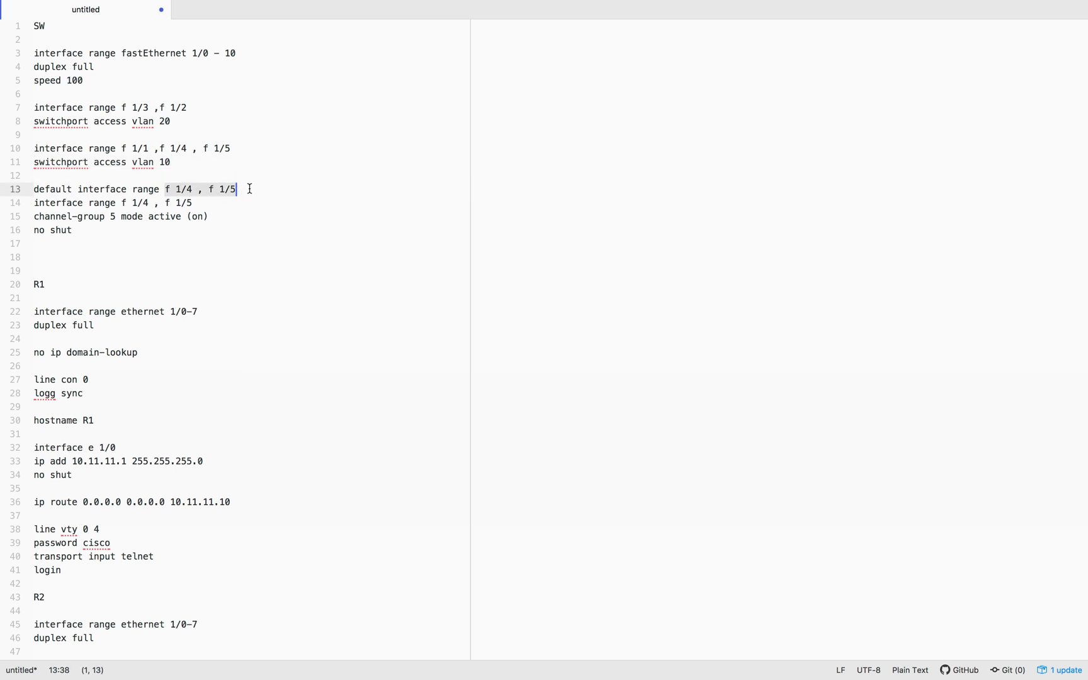
{"action": "left_click", "coordinate": [249, 189]}
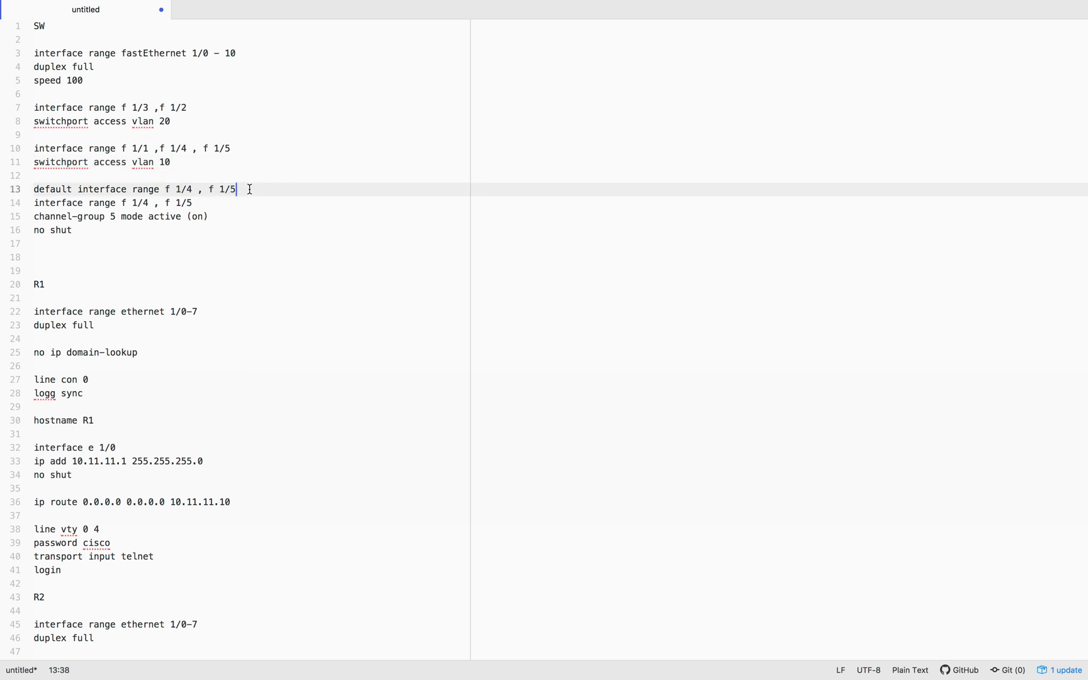
{"action": "left_click", "coordinate": [110, 216]}
{"action": "left_click", "coordinate": [119, 205]}
{"action": "left_click_drag", "start_coordinate": [120, 205], "coordinate": [221, 206]}
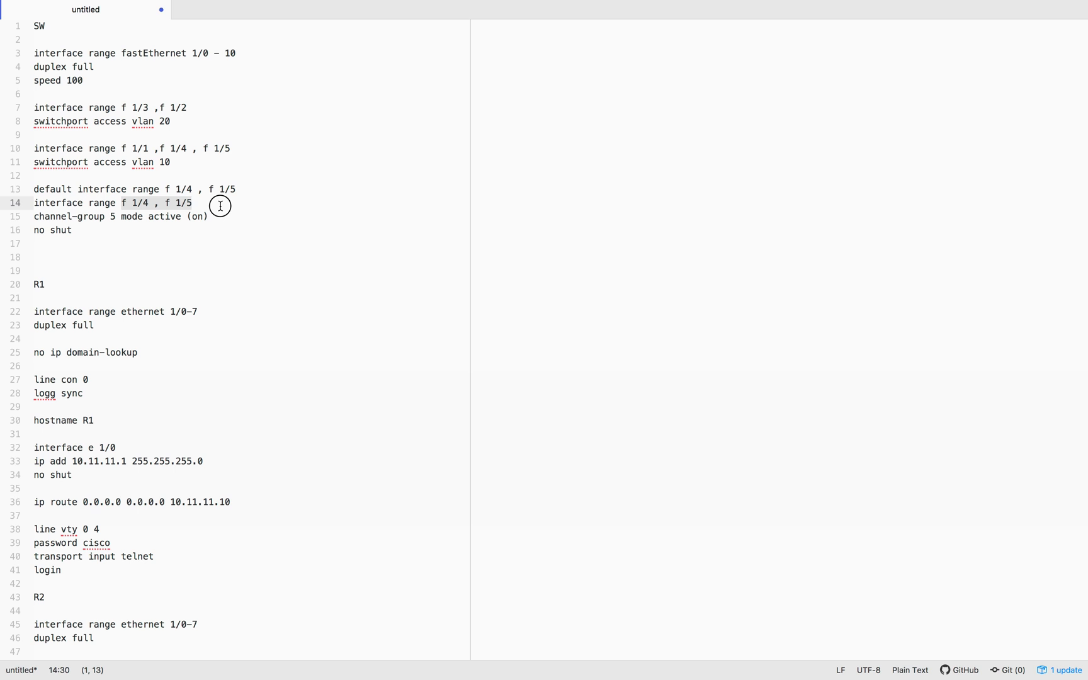
{"action": "left_click", "coordinate": [218, 243]}
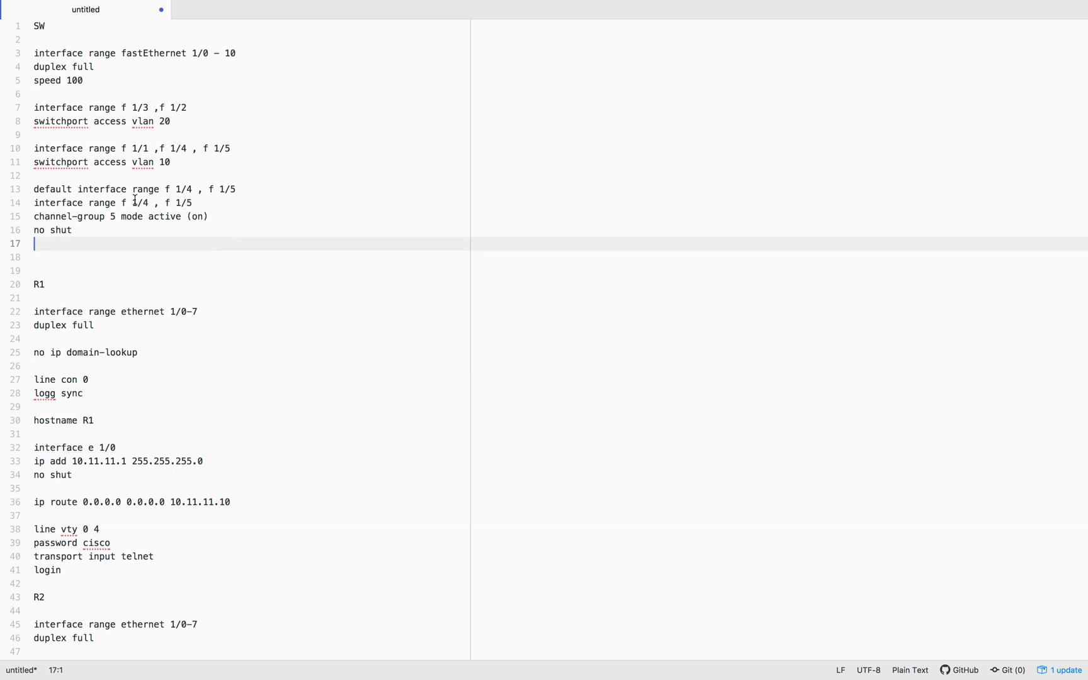
- Examine the channel-group line in the SW notes, including its group number and mode, and the interfaces it covers
{"action": "left_click_drag", "start_coordinate": [133, 203], "coordinate": [196, 201]}
{"action": "left_click", "coordinate": [196, 201]}
{"action": "left_click_drag", "start_coordinate": [73, 216], "coordinate": [175, 214]}
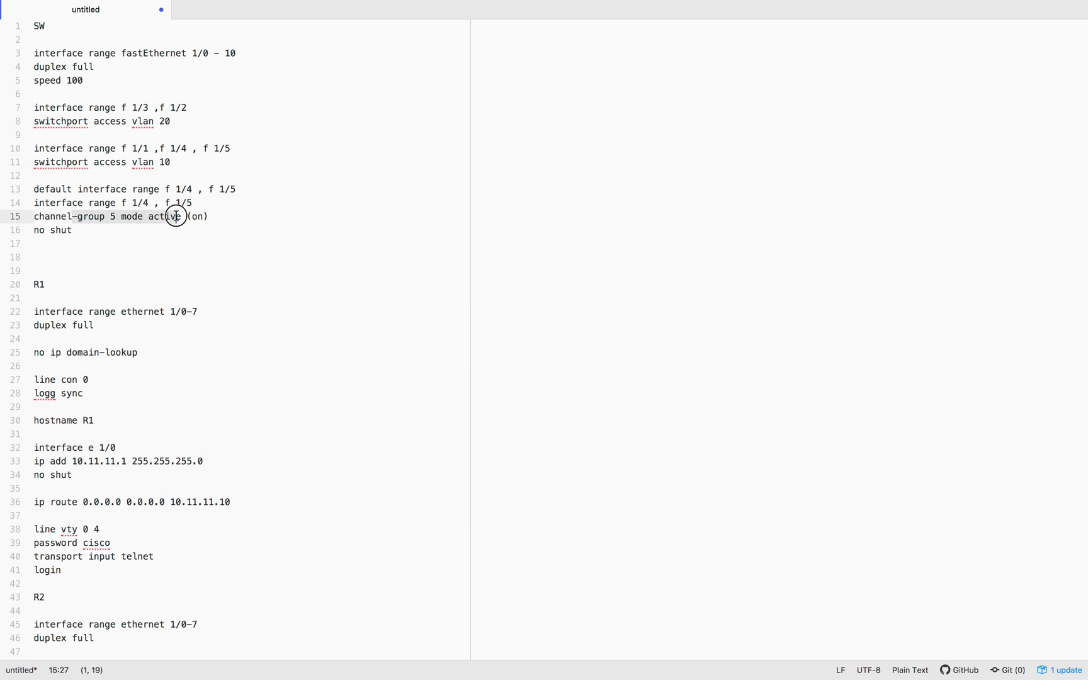
{"action": "left_click", "coordinate": [231, 215]}
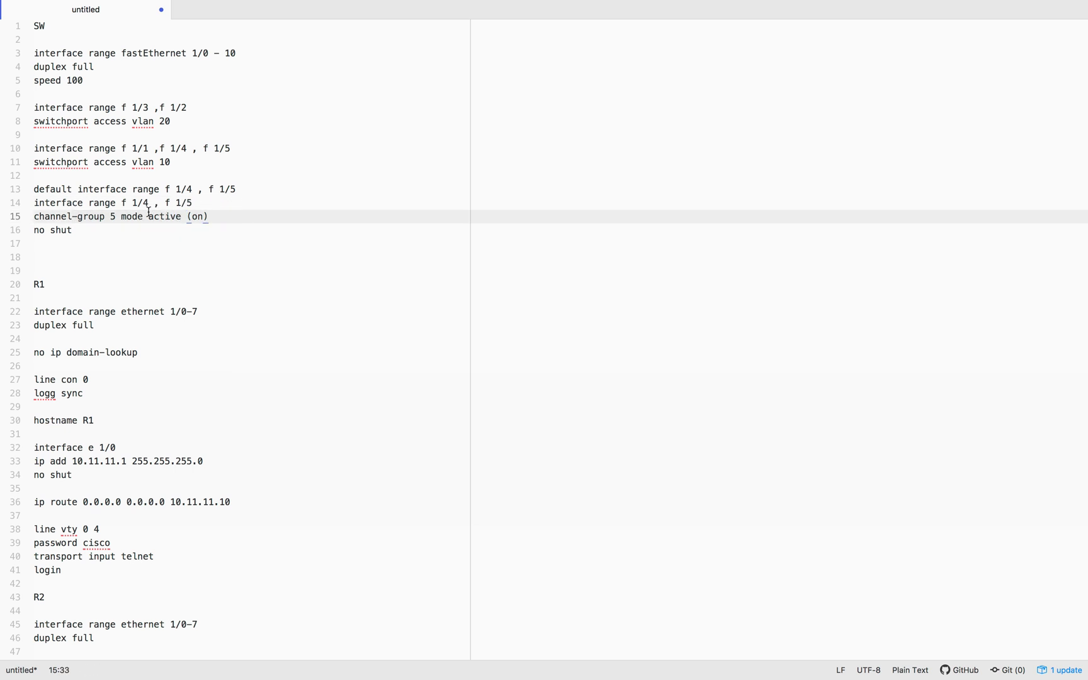
{"action": "double_click", "coordinate": [112, 216]}
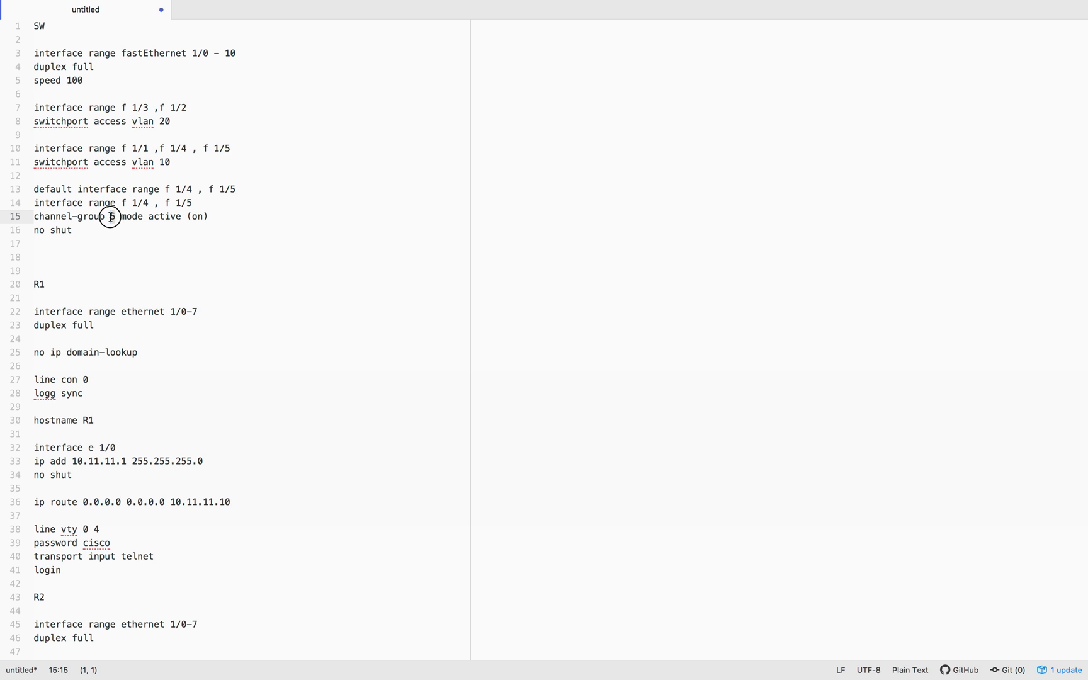
{"action": "left_click", "coordinate": [117, 230]}
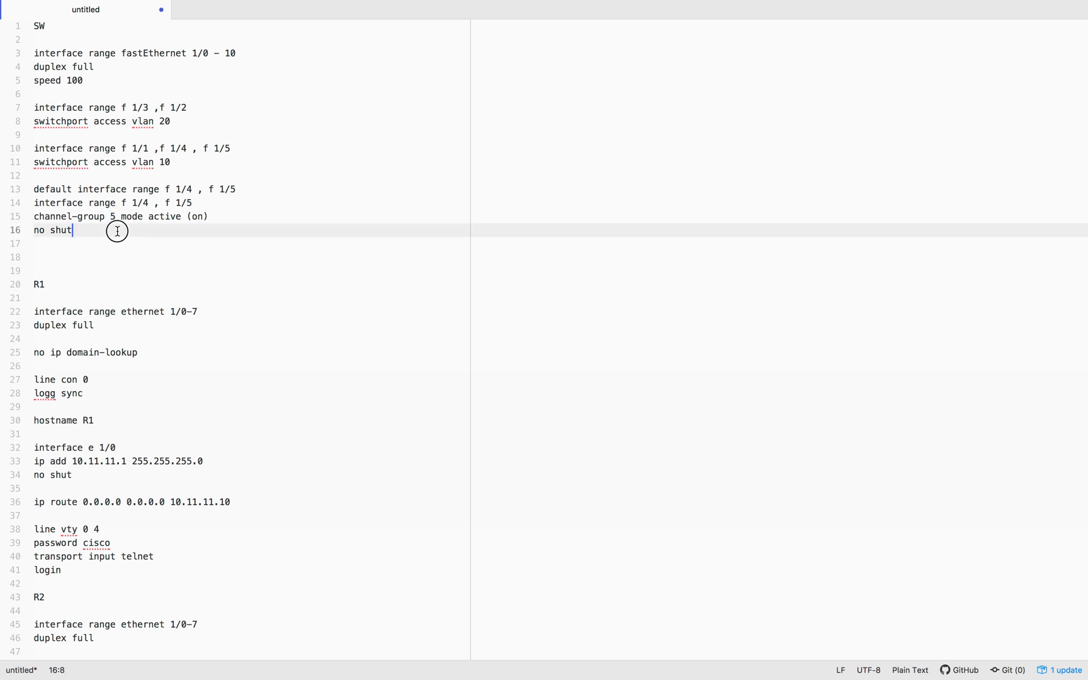
{"action": "left_click", "coordinate": [116, 216]}
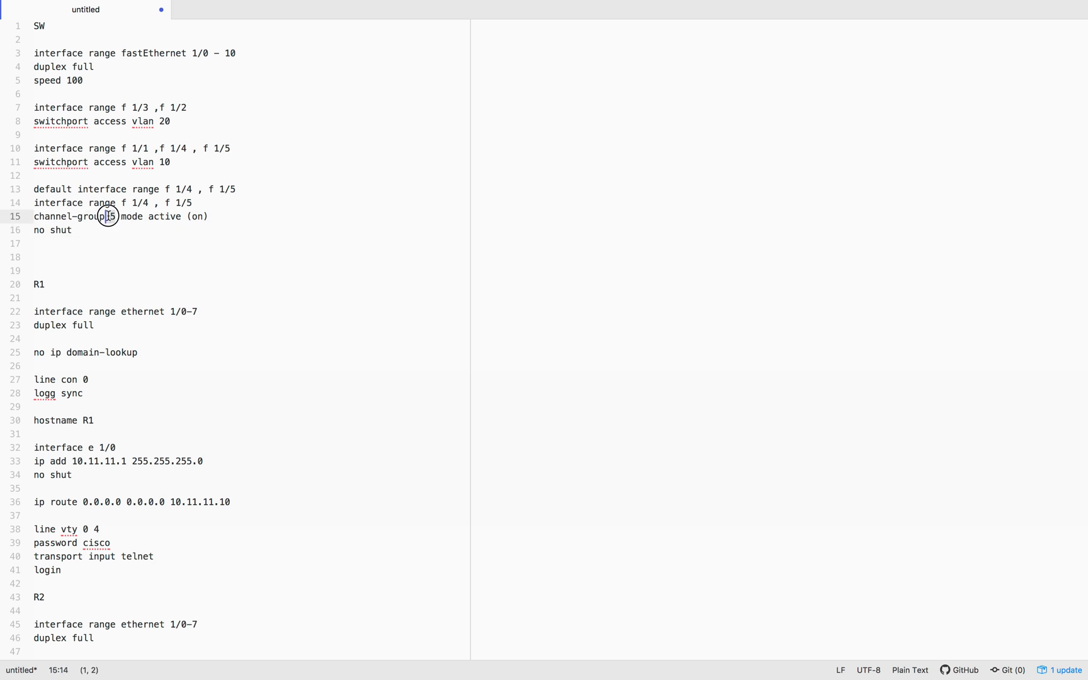
{"action": "left_click", "coordinate": [155, 237]}
- Reduce the channel-group line in the SW notes to channel-group 5 mode on
{"action": "left_click_drag", "start_coordinate": [193, 216], "coordinate": [149, 216]}
{"action": "key", "text": "BackSpace"}
{"action": "left_click", "coordinate": [178, 216]}
{"action": "key", "text": "BackSpace"}
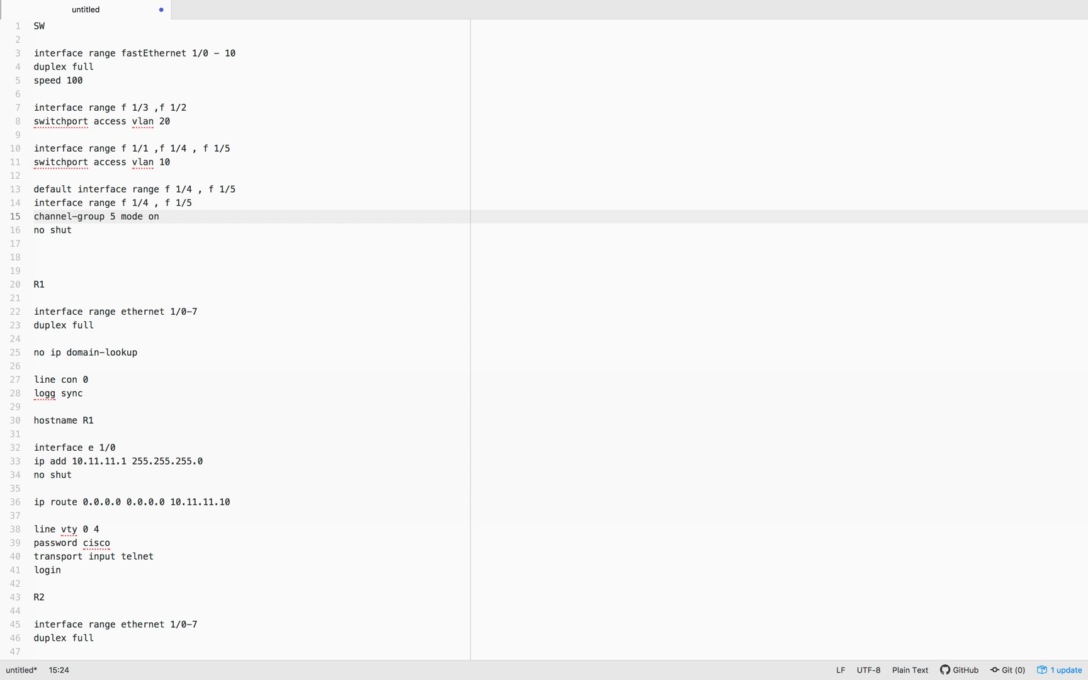
- Add interface Port-channel 5 to the SW notes with switchport mode access and switchport access vlan 10
{"action": "left_click", "coordinate": [48, 250]}
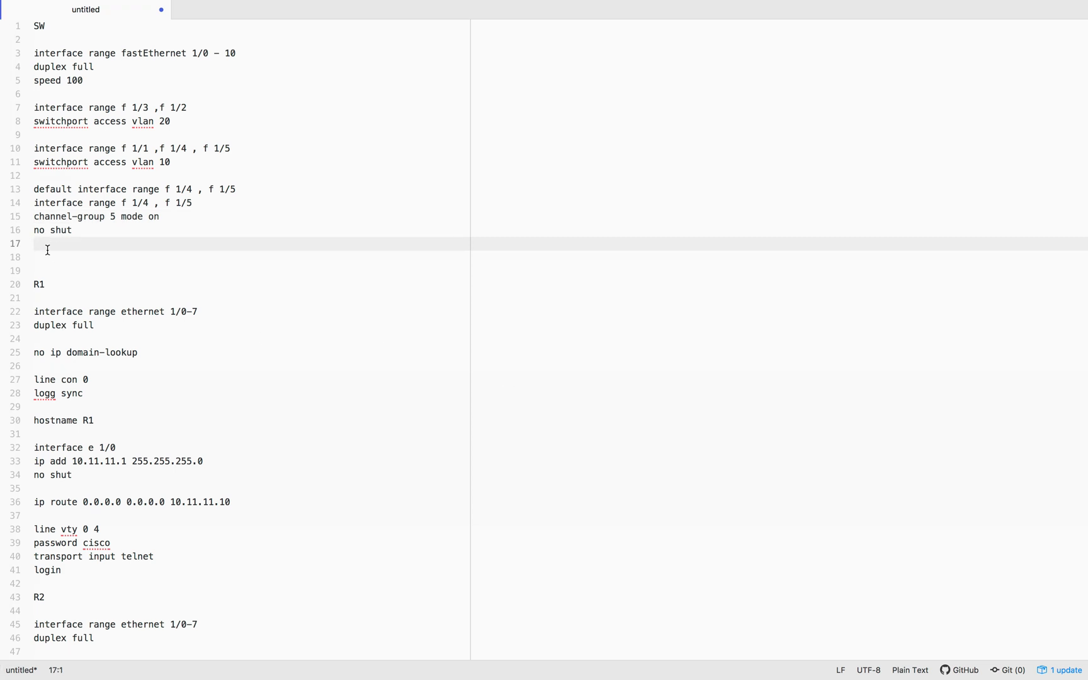
{"action": "key", "text": "Return"}
{"action": "type", "text": "interface Port-channel 5 switchport mode access switchport access vlan 10"}
- Review the Port-channel 5 lines in the notes and compare their VLAN with the inside network in the topology
{"action": "left_click_drag", "start_coordinate": [88, 254], "coordinate": [182, 253]}
{"action": "left_click", "coordinate": [182, 253]}
{"action": "left_click", "coordinate": [95, 272]}
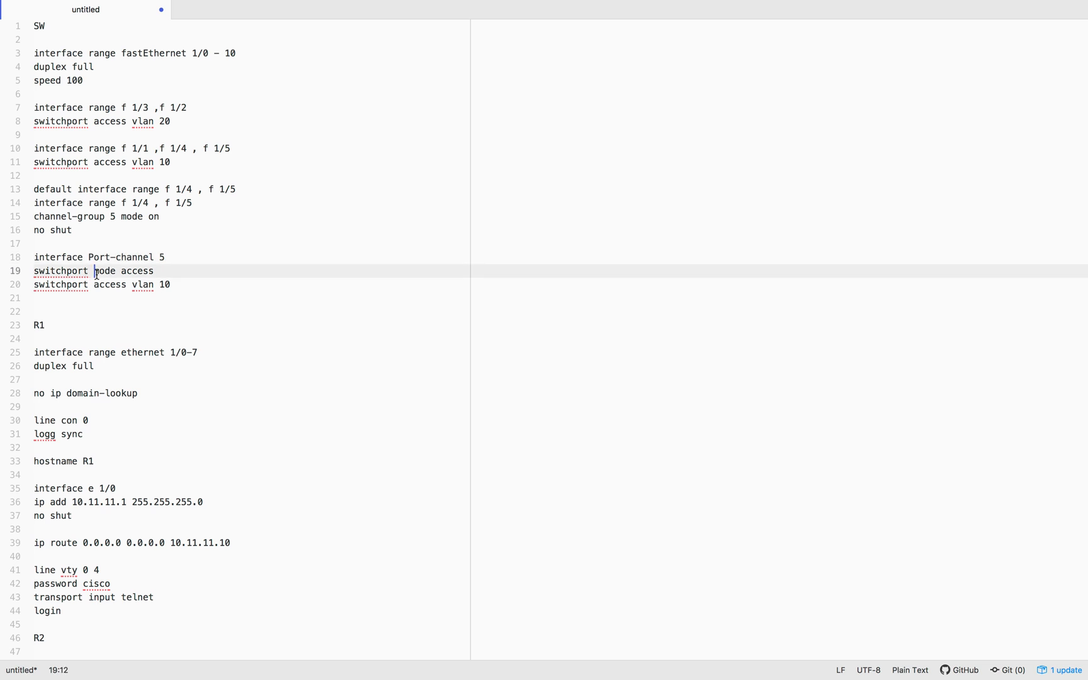
{"action": "left_click", "coordinate": [211, 270]}
{"action": "left_click_drag", "start_coordinate": [94, 284], "coordinate": [171, 284]}
{"action": "left_click", "coordinate": [214, 279]}
{"action": "left_click", "coordinate": [209, 280]}
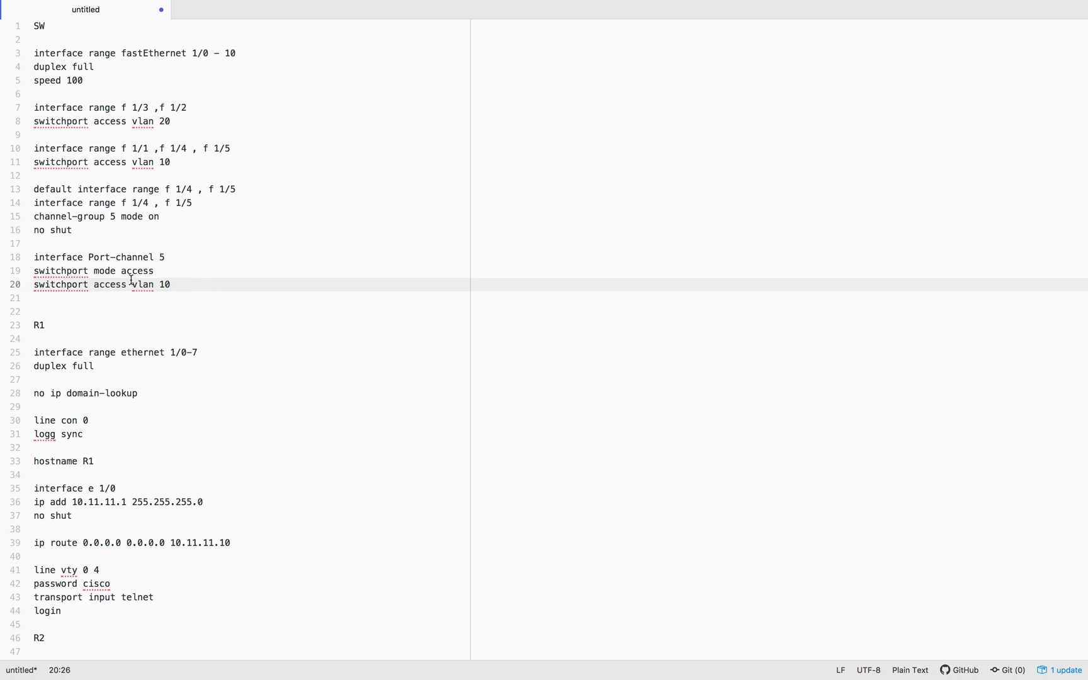
{"action": "key", "text": "ctrl+Right"}
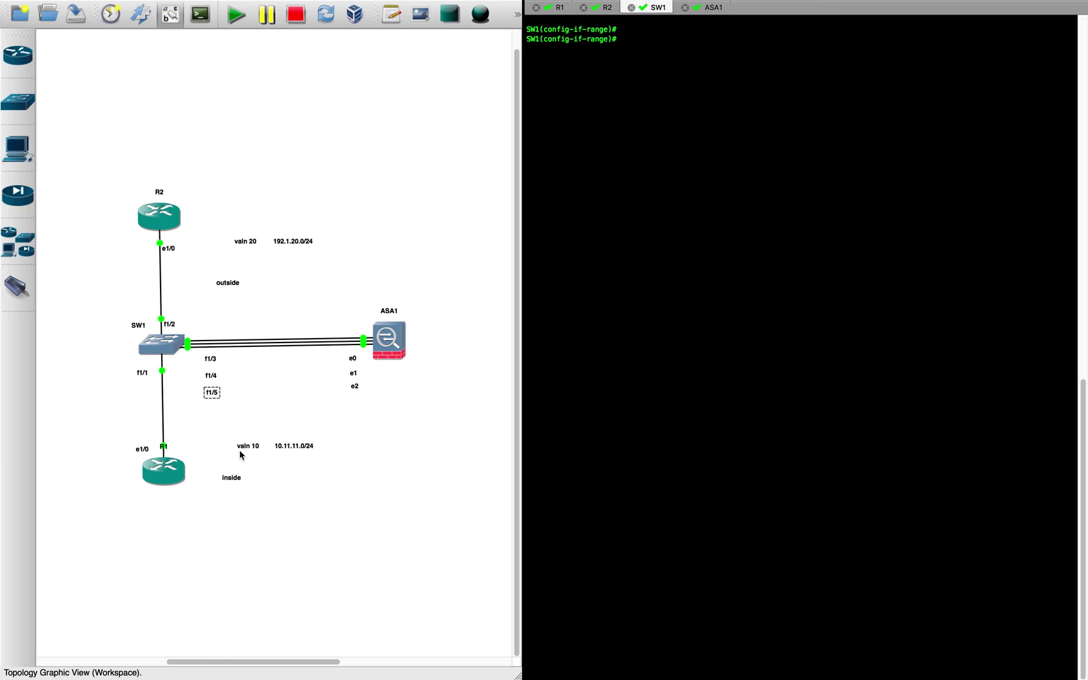
{"action": "key", "text": "ctrl+Left"}
{"action": "key", "text": "Down"}
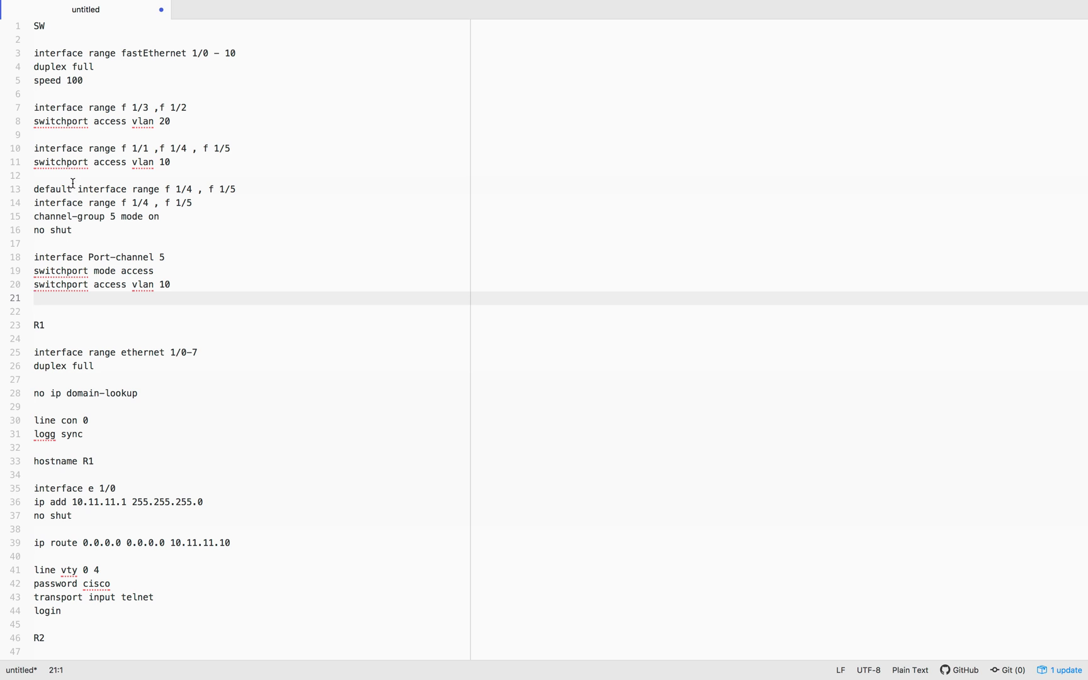
- Copy the SW notes from the default interface range line through the Port-channel 5 settings and apply them in SW1's global configuration mode
{"action": "left_click_drag", "start_coordinate": [35, 189], "coordinate": [190, 284]}
{"action": "key", "text": "ctrl+Right"}
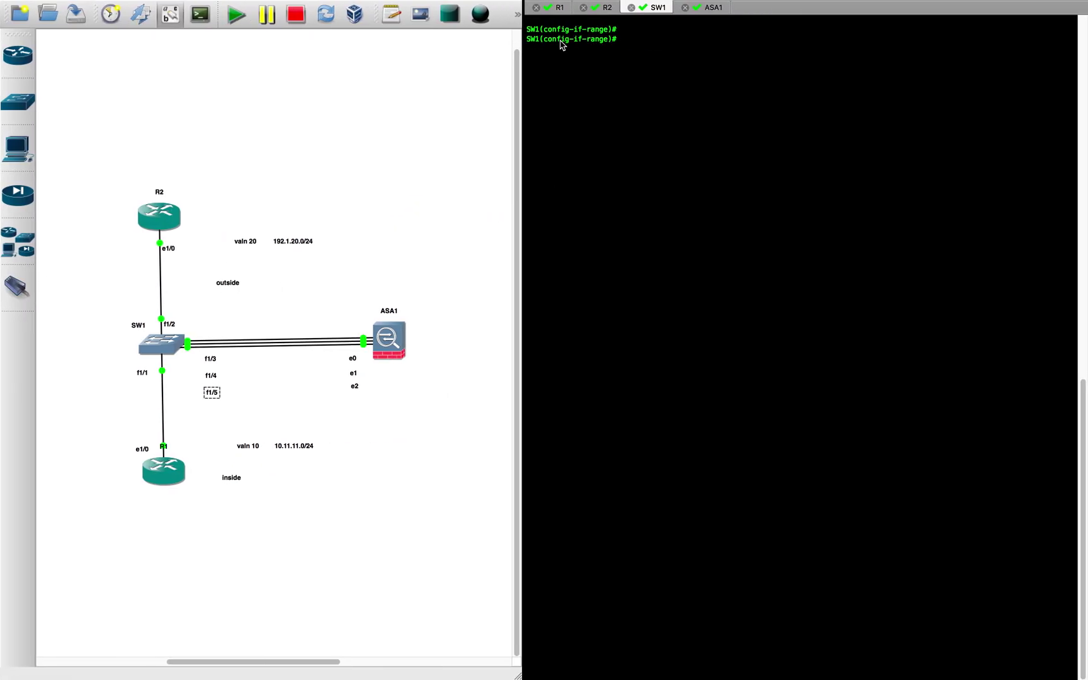
{"action": "type", "text": "exit"}
{"action": "key", "text": "Return"}
{"action": "type", "text": "default interface range f 1/4 , f 1/5 interface range f 1/4 , f 1/5 channel-group 5 mode on no shut  inte"}
{"action": "key", "text": "Return"}
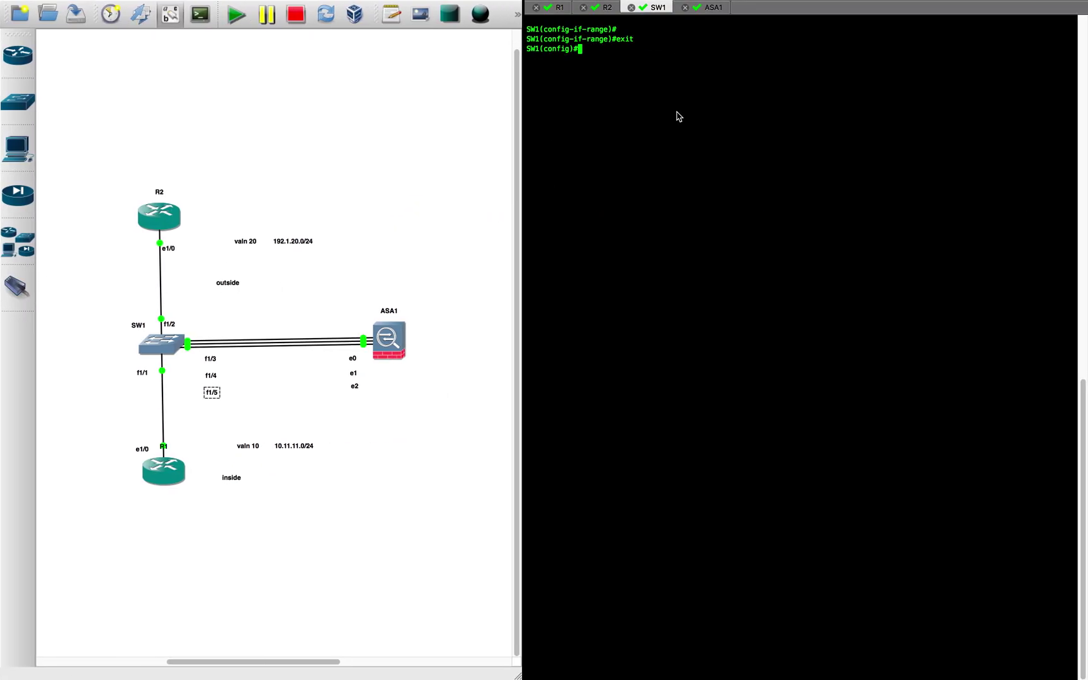
{"action": "key", "text": "Return"}
{"action": "key", "text": "Return"}
{"action": "key", "text": "Return"}
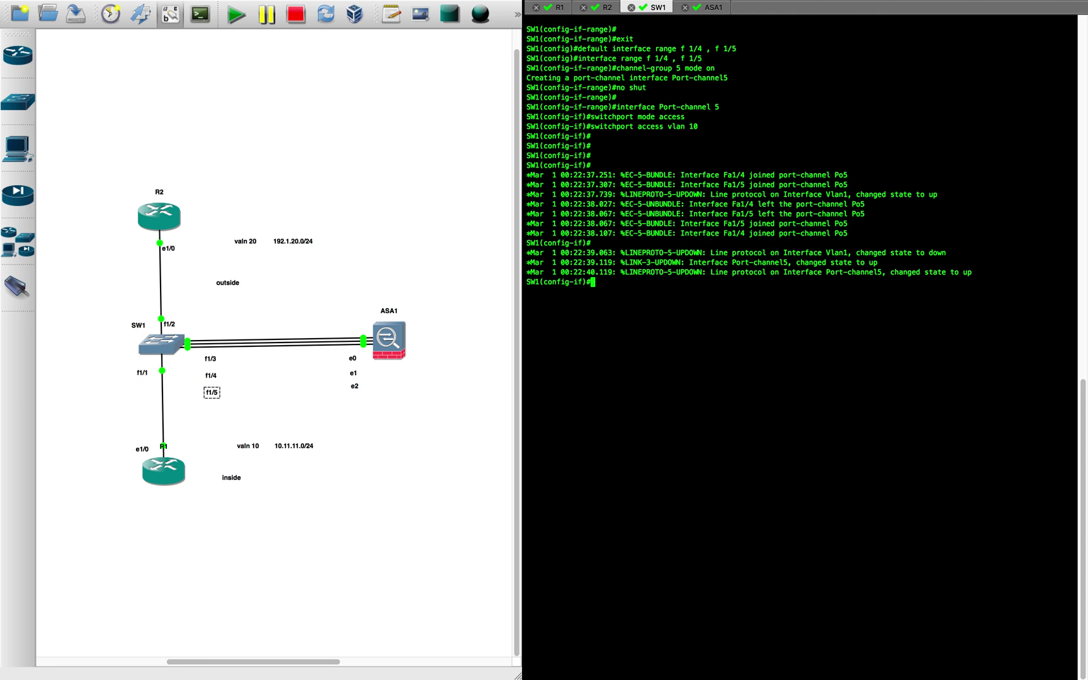
- Check the Port-channel 1 output on ASA1, and run show etherchannel summary on SW1 to examine group 5 and its ports
{"action": "left_click", "coordinate": [706, 7]}
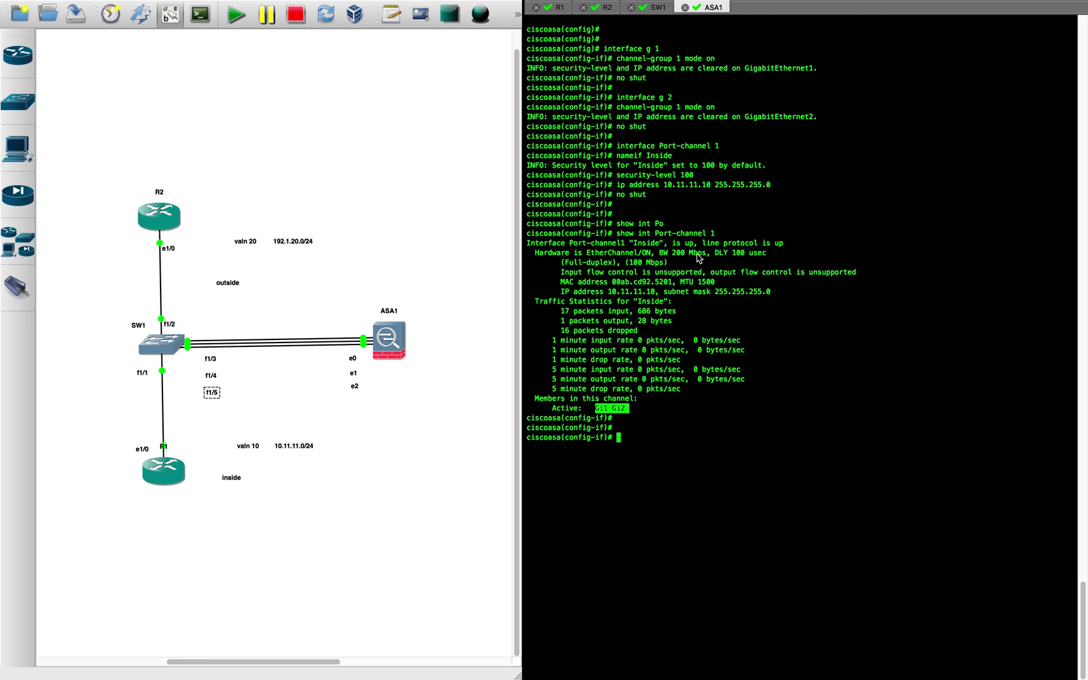
{"action": "left_click", "coordinate": [643, 247]}
{"action": "left_click", "coordinate": [658, 10]}
{"action": "type", "text": "e"}
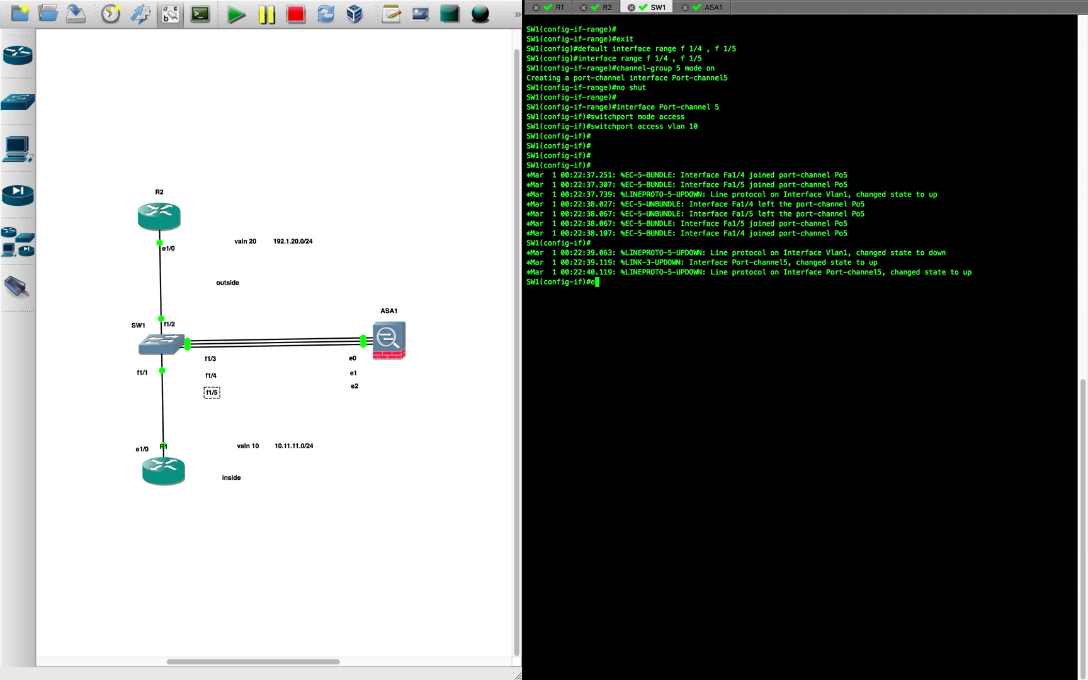
{"action": "type", "text": "nd"}
{"action": "key", "text": "Return"}
{"action": "type", "text": "shoq"}
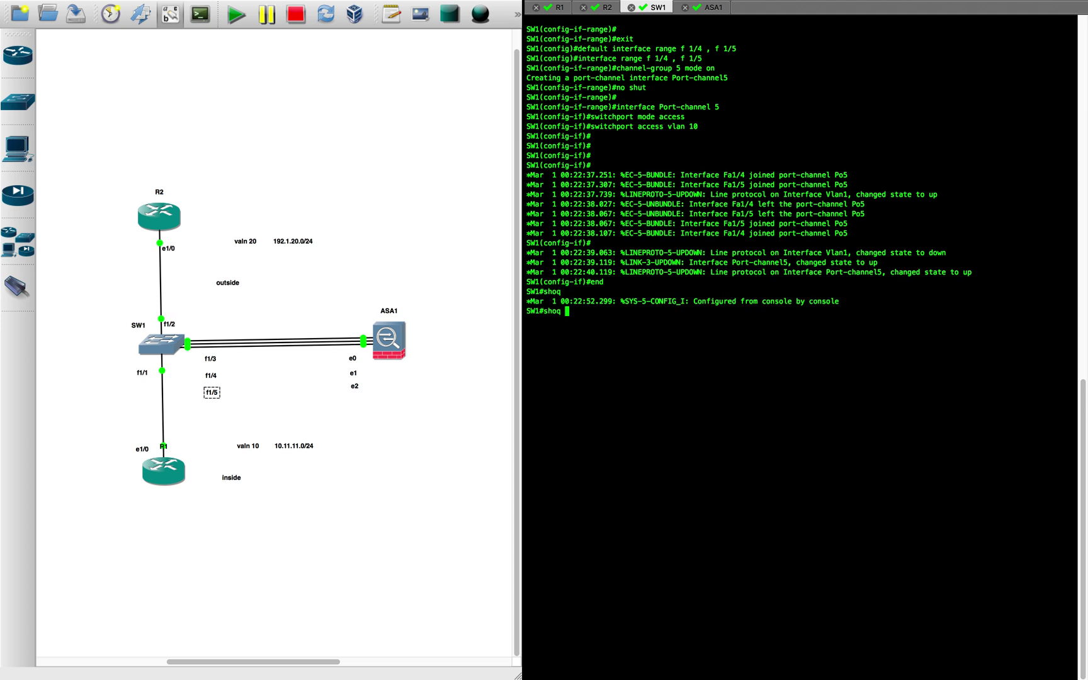
{"action": "key", "text": "BackSpace"}
{"action": "type", "text": "w etgh"}
{"action": "key", "text": "Tab"}
{"action": "key", "text": "BackSpace"}
{"action": "key", "text": "BackSpace"}
{"action": "type", "text": "he"}
{"action": "key", "text": "Tab"}
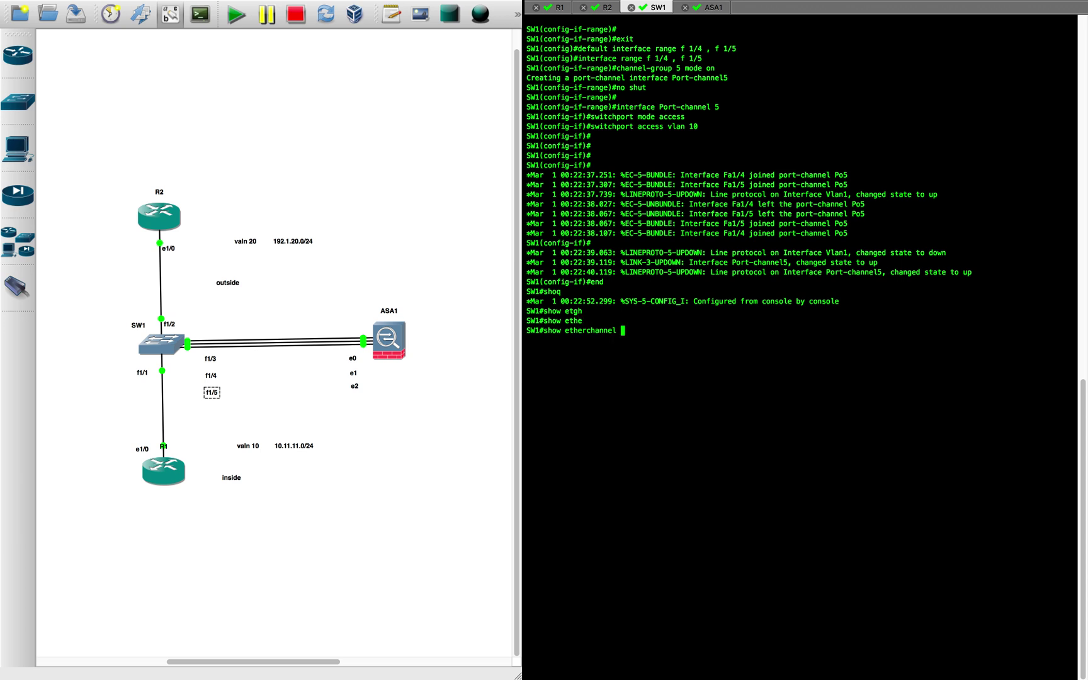
{"action": "type", "text": "s"}
{"action": "key", "text": "Tab"}
{"action": "key", "text": "Return"}
{"action": "key", "text": "Return"}
{"action": "left_click_drag", "start_coordinate": [531, 408], "coordinate": [697, 416]}
{"action": "left_click", "coordinate": [699, 418]}
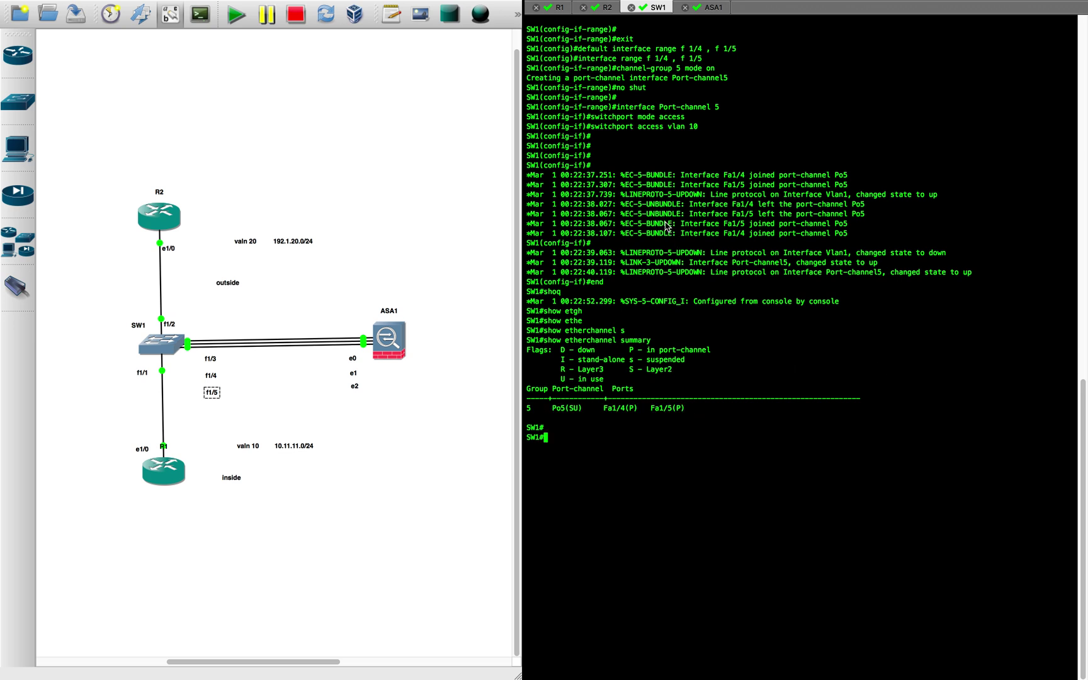
- Ping 10.11.11.10 from the R1 console
{"action": "left_click", "coordinate": [557, 8]}
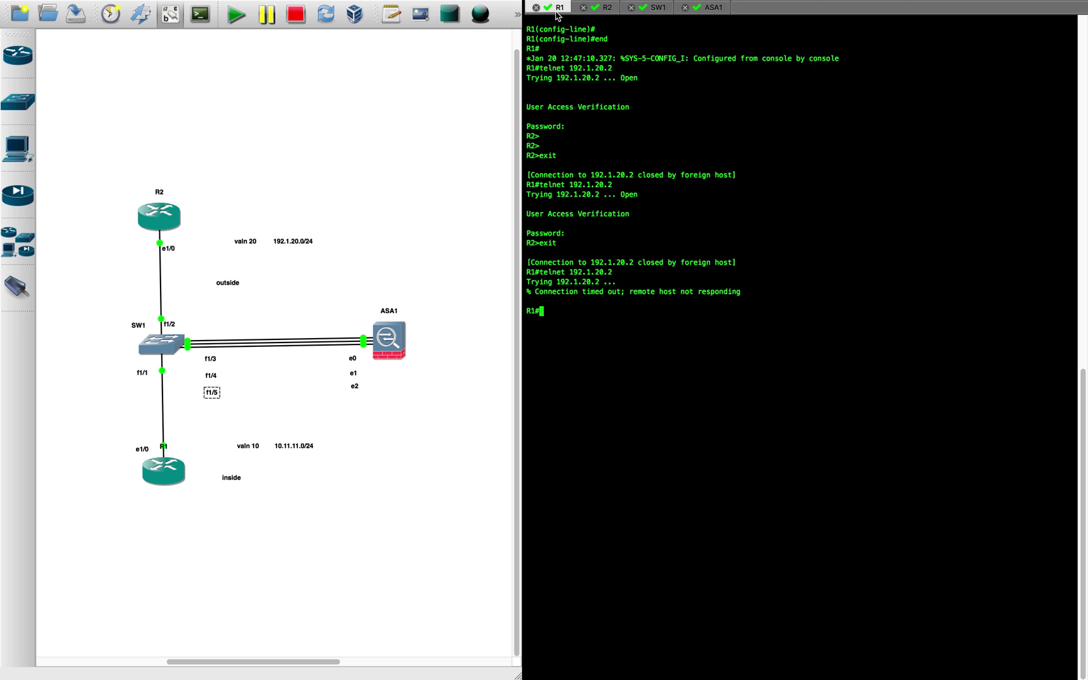
{"action": "key", "text": "Return"}
{"action": "type", "text": "ping 10.11.11.10"}
{"action": "key", "text": "Return"}
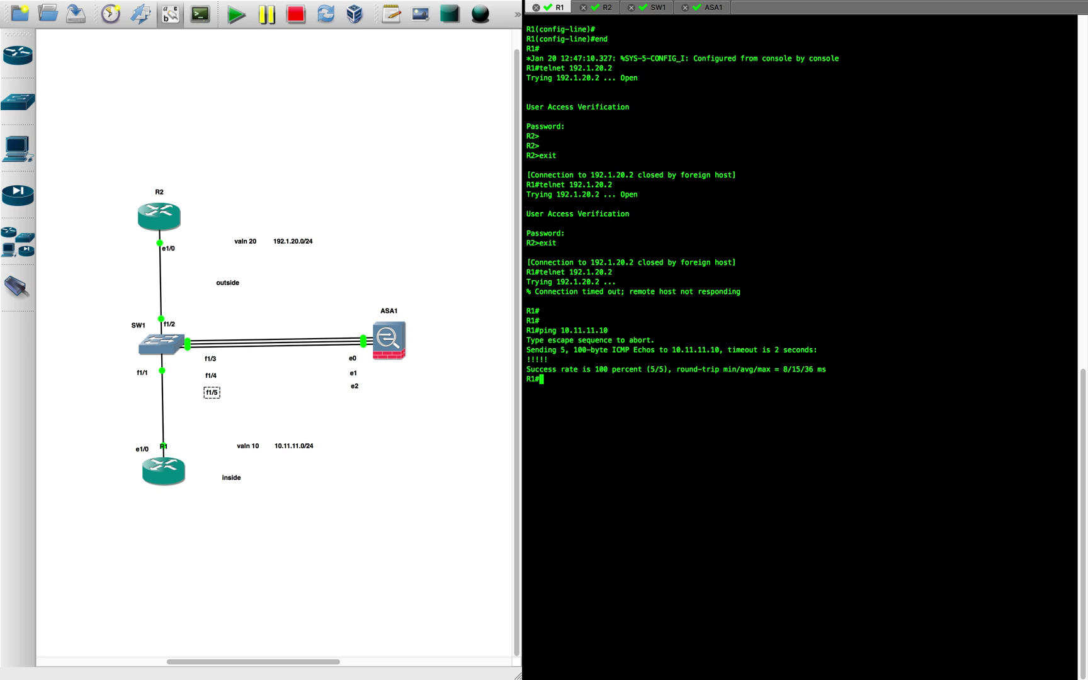
- Telnet from R1 to 192.1.20.2 and log in to R2 with the line password
{"action": "type", "text": "telnet 192.1.20.2"}
{"action": "key", "text": "Return"}
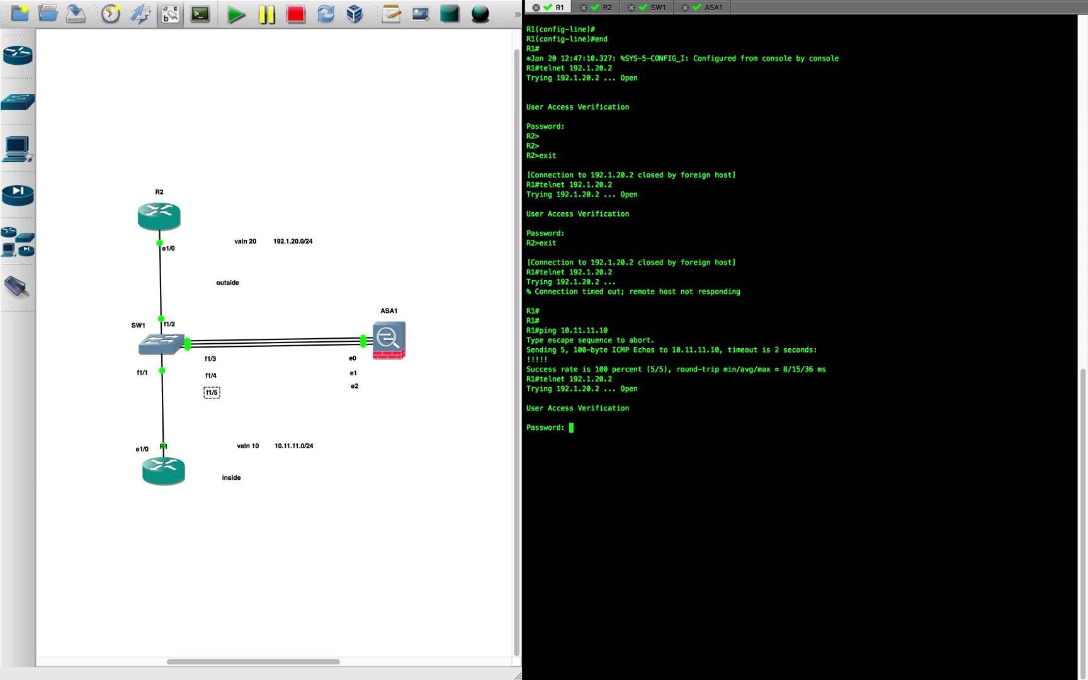
{"action": "key", "text": "Return"}
{"action": "key", "text": "Return"}
{"action": "key", "text": "Return"}
{"action": "left_click_drag", "start_coordinate": [553, 458], "coordinate": [517, 459]}
{"action": "left_click", "coordinate": [378, 189]}
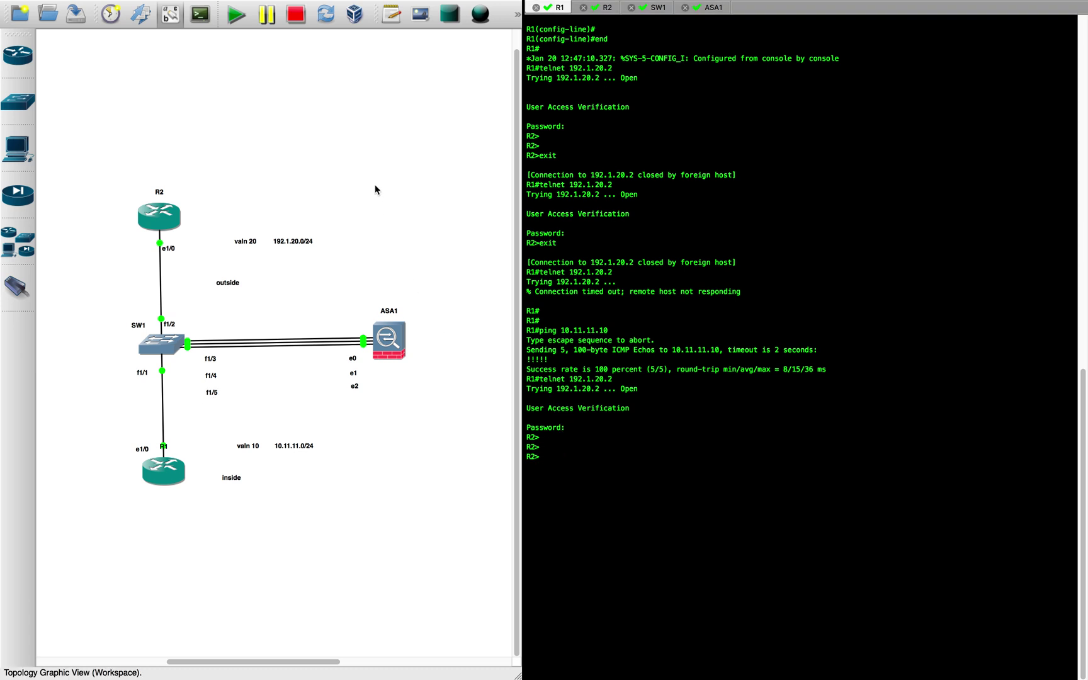